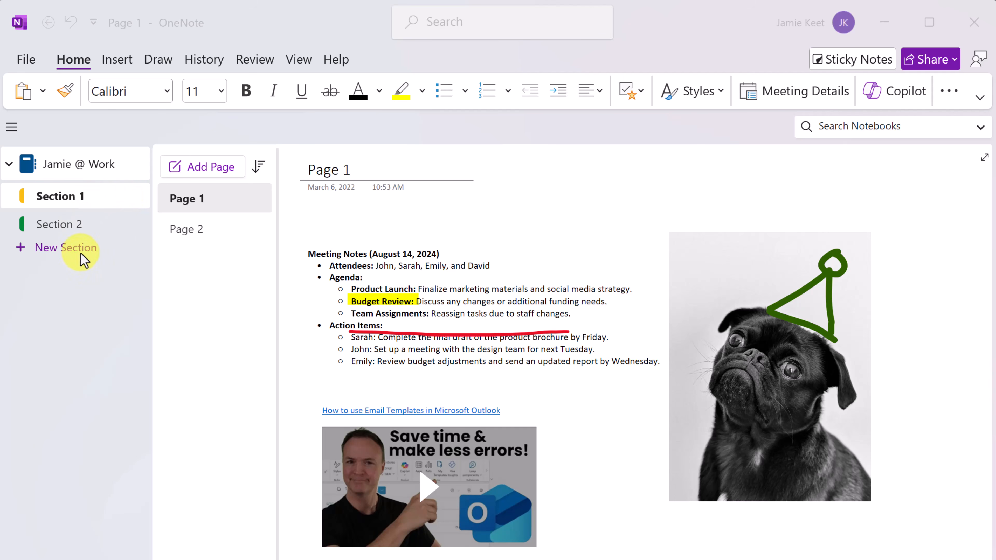
Step: Check the page in Section 2 and draw a red curved ink stroke across the pug's mouth on Page 1 of Section 1
left_click(55, 224)
mouse_move(60, 233)
left_mouse_down()
mouse_move(77, 191)
mouse_move(67, 236)
left_mouse_up()
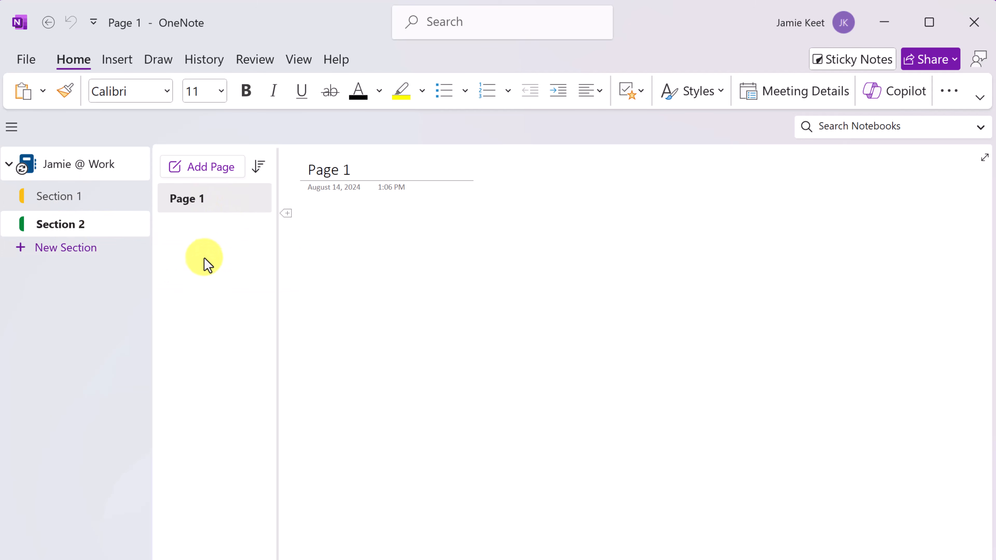
left_click(57, 197)
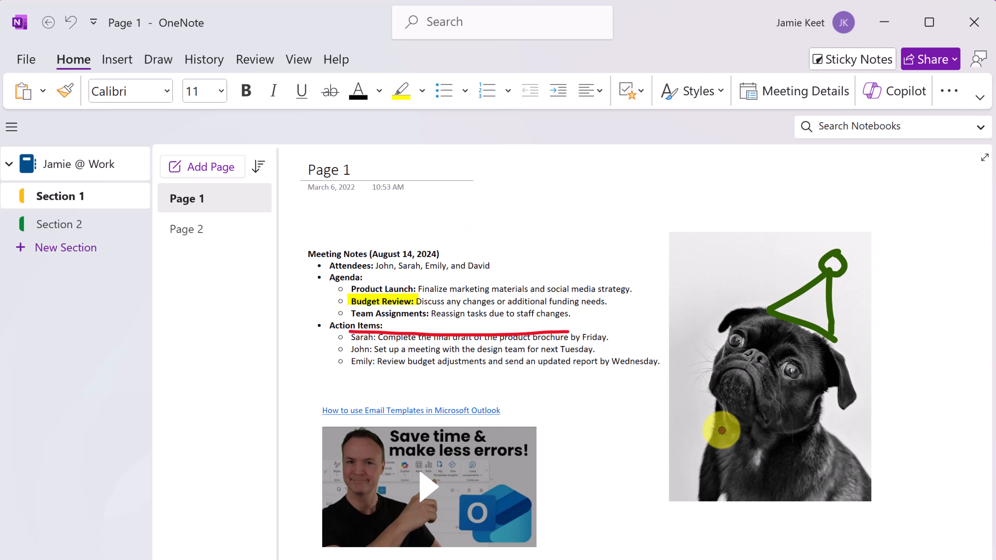
left_click_drag(699, 369, 783, 393)
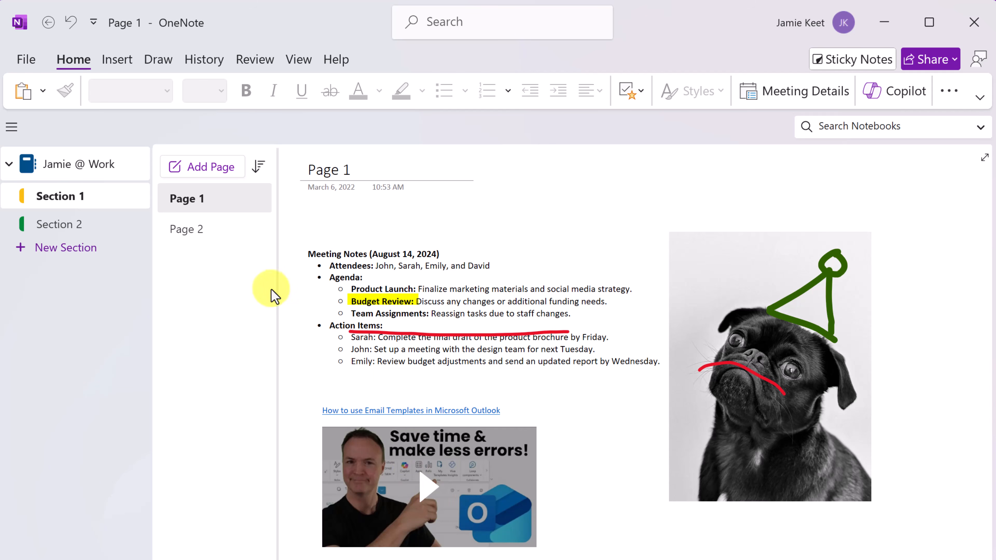
Step: Open Page 2 of Section 1 and look through the slides of the inserted Dogs presentation printout
left_click(206, 230)
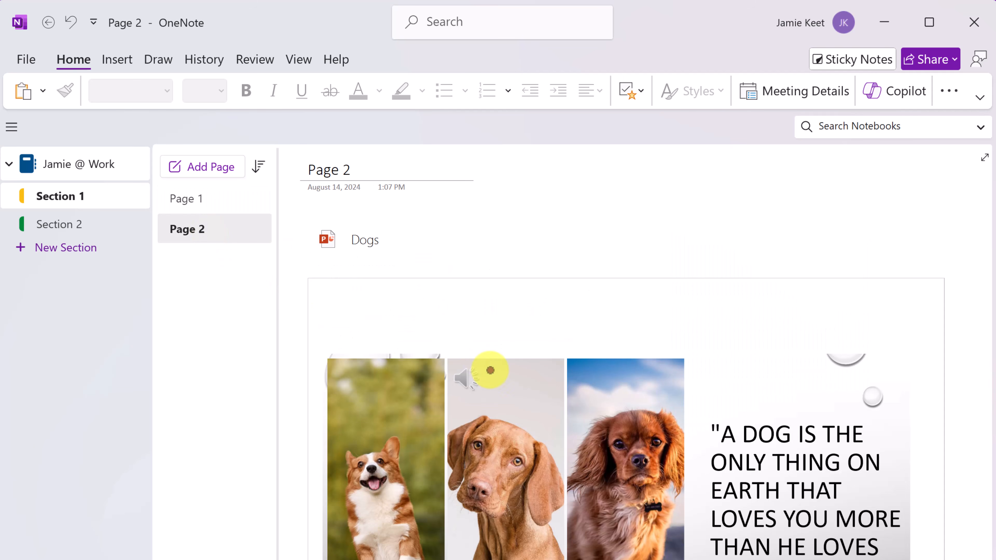
scroll(489, 371, "down", 3)
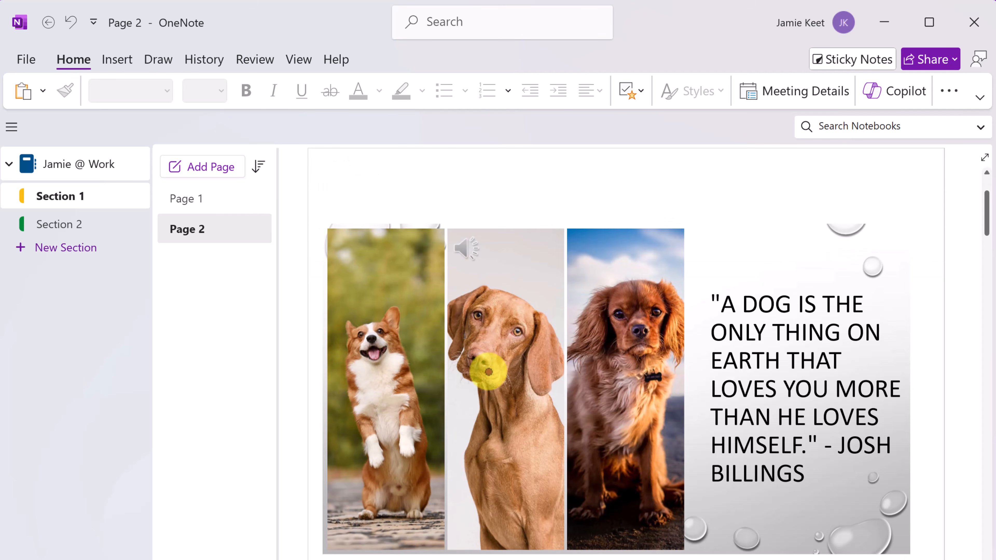
scroll(489, 372, "up", 3)
scroll(489, 375, "down", 10)
scroll(491, 376, "down", 4)
scroll(490, 376, "up", 15)
scroll(489, 379, "down", 3)
scroll(489, 379, "down", 6)
scroll(489, 383, "up", 9)
scroll(489, 382, "down", 5)
scroll(489, 384, "down", 1)
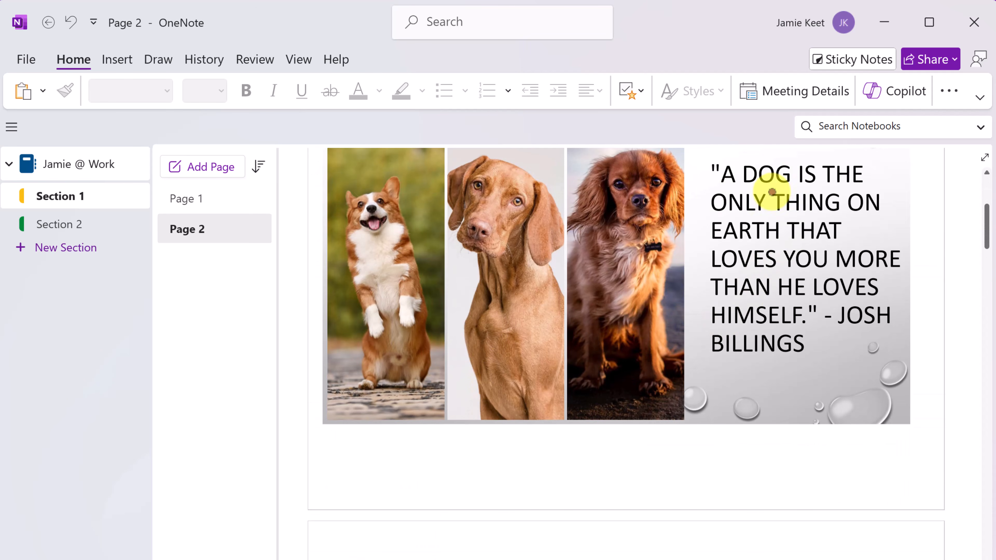
Step: Circle the words "A DOG IS THE ONLY THING" in red ink on the first slide of the Dogs printout
mouse_move(824, 155)
left_mouse_down()
mouse_move(863, 205)
mouse_move(810, 160)
left_mouse_up()
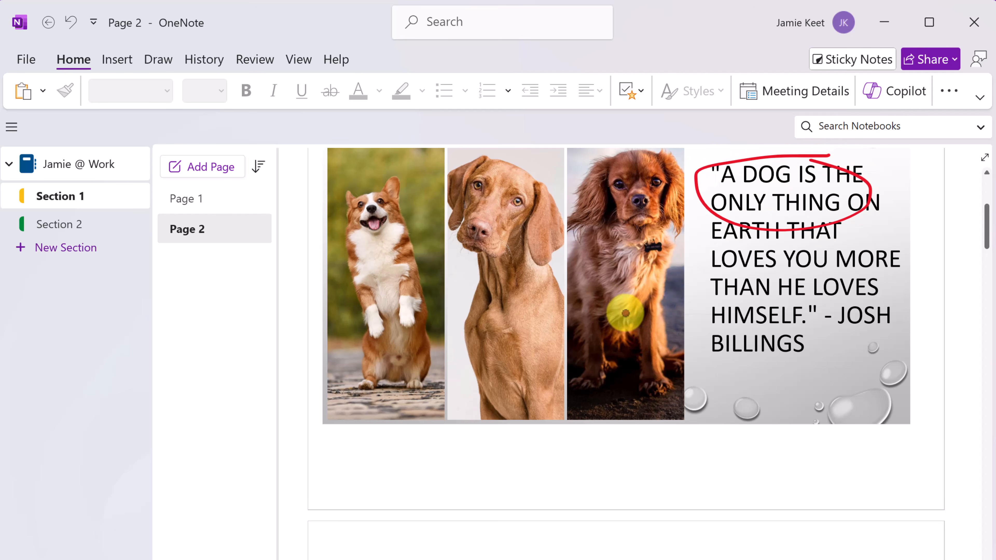
scroll(545, 356, "down", 5)
scroll(552, 351, "down", 8)
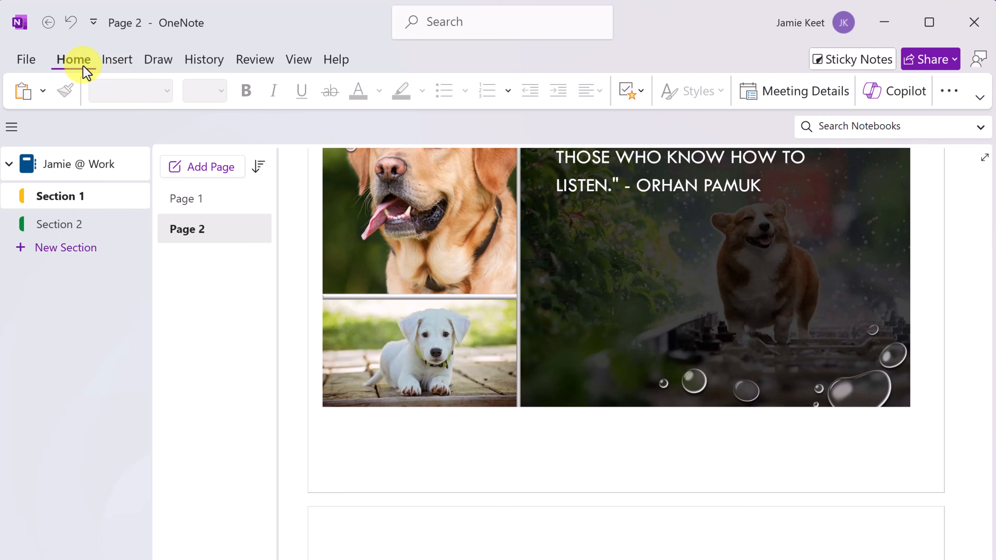
Step: Look at the Insert and Draw commands and switch the ribbon from the simplified to the classic layout
left_click(112, 66)
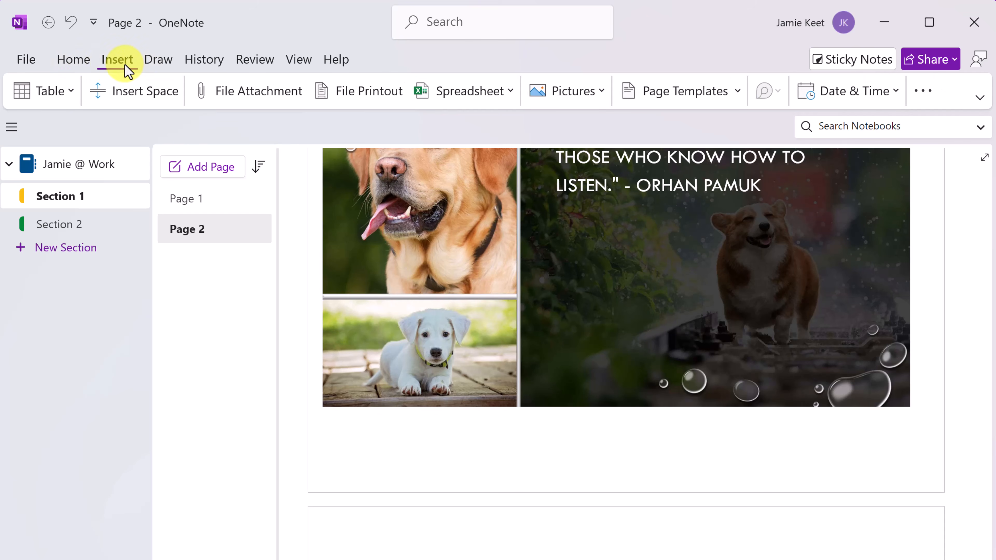
left_click(165, 65)
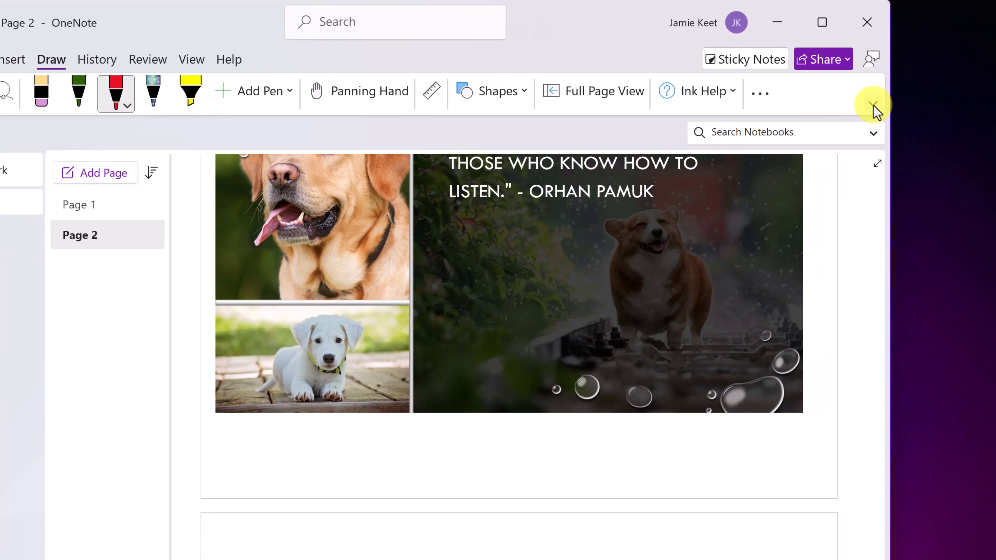
left_click(873, 107)
left_click(898, 151)
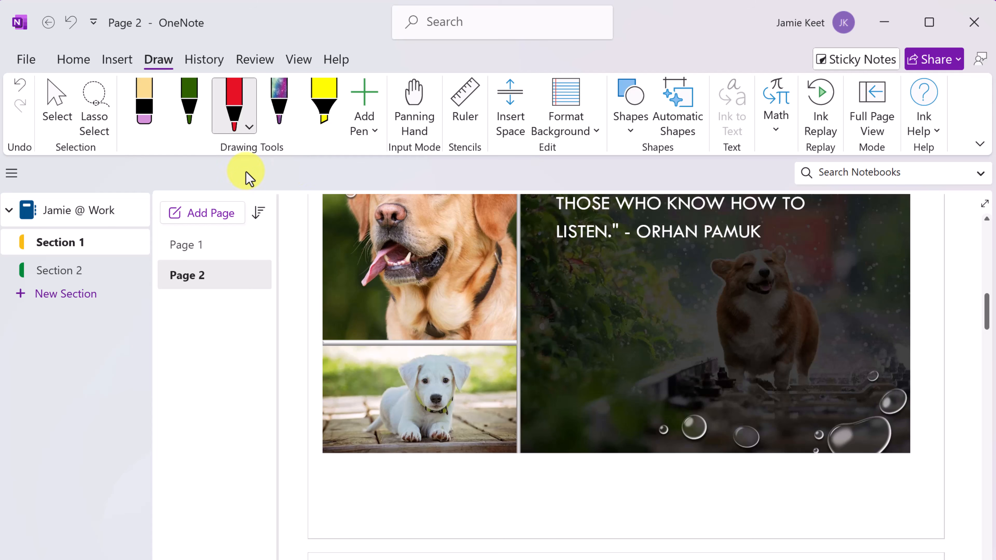
left_click(117, 62)
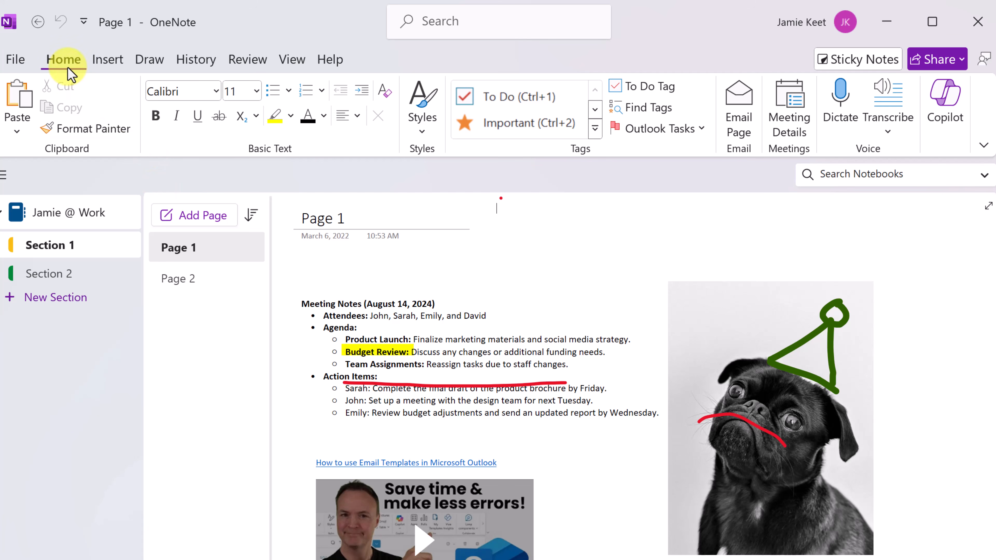
Step: Set up a new notebook on OneDrive - Personal, instead of This PC, with the name "New Product Launch Project Plan"
left_click(12, 62)
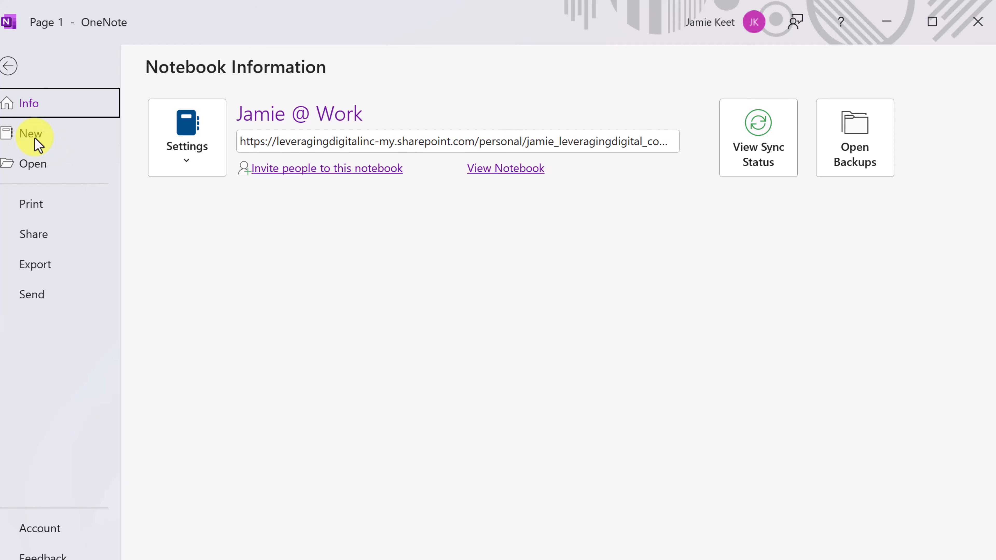
left_click(38, 142)
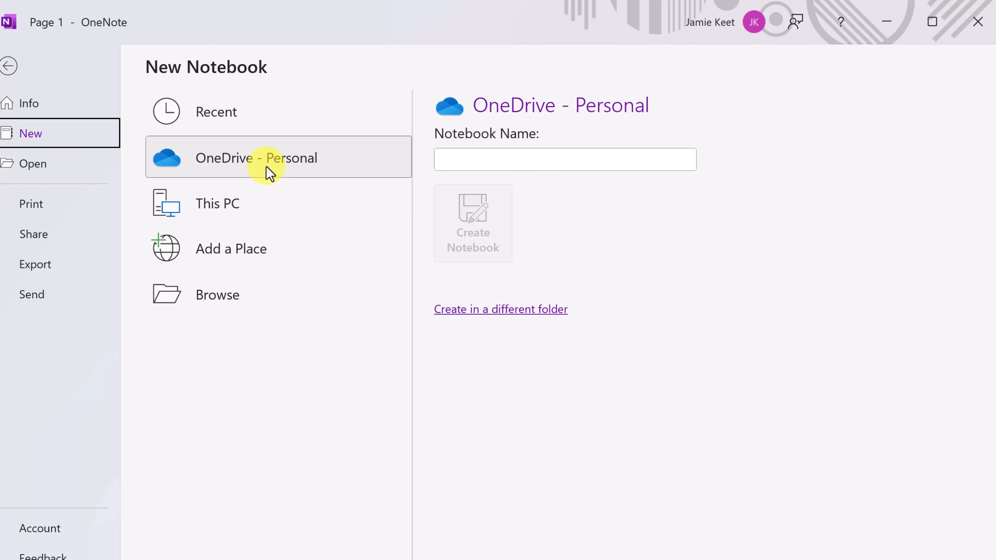
double_click(245, 214)
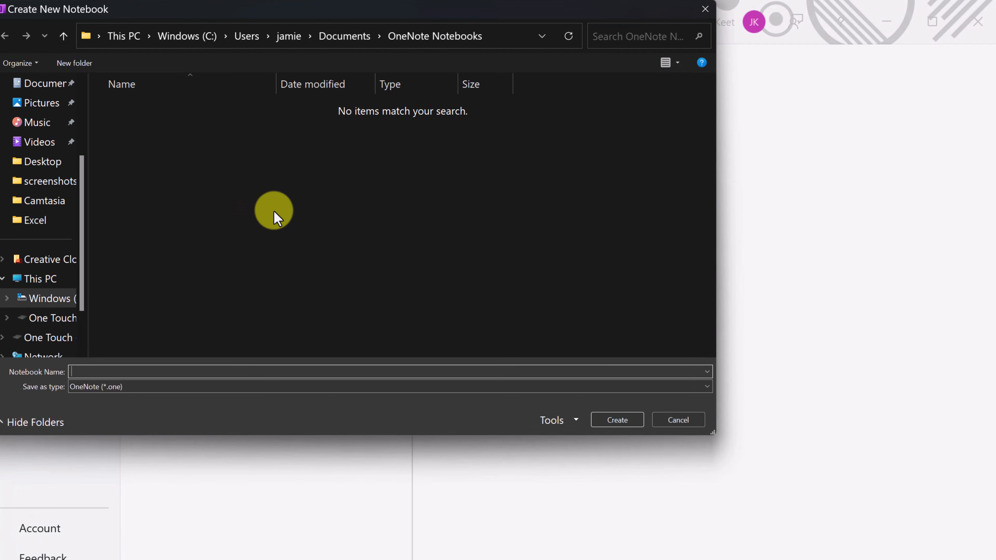
left_click(673, 424)
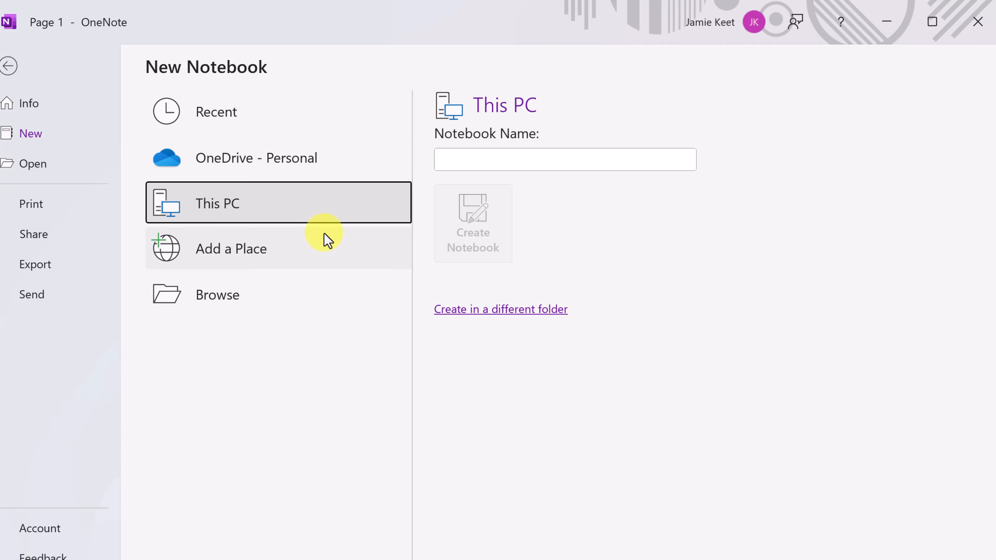
left_click(286, 159)
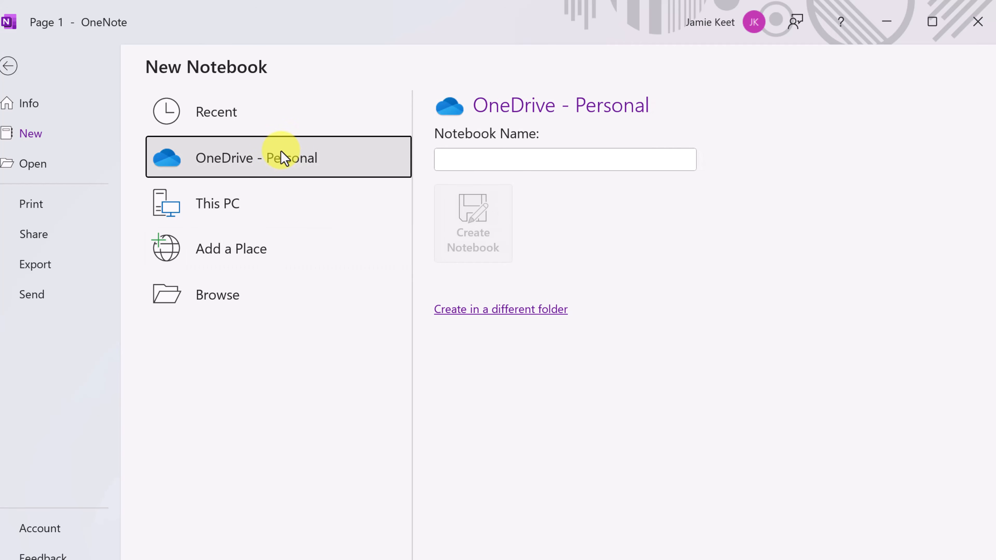
left_click(473, 159)
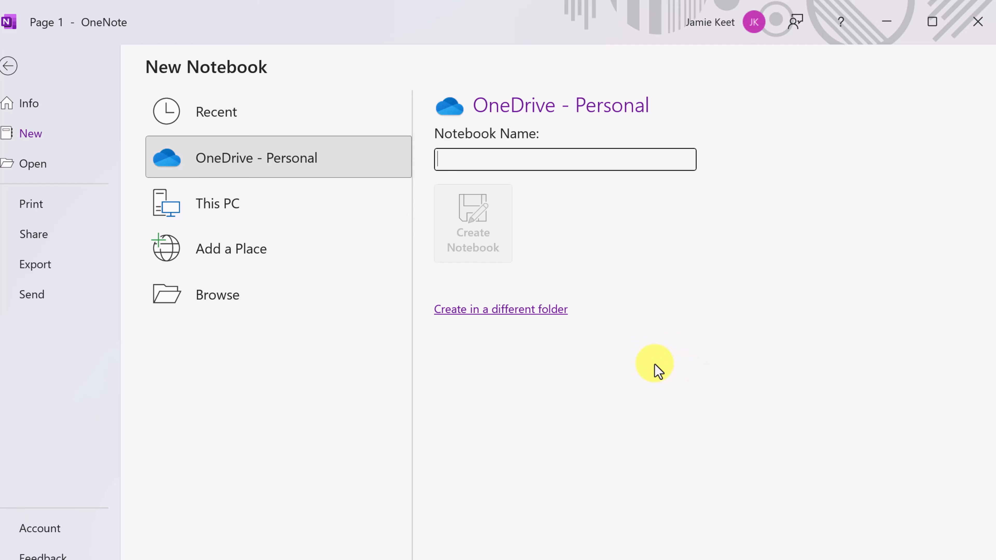
type("New Product Launch Project Plan")
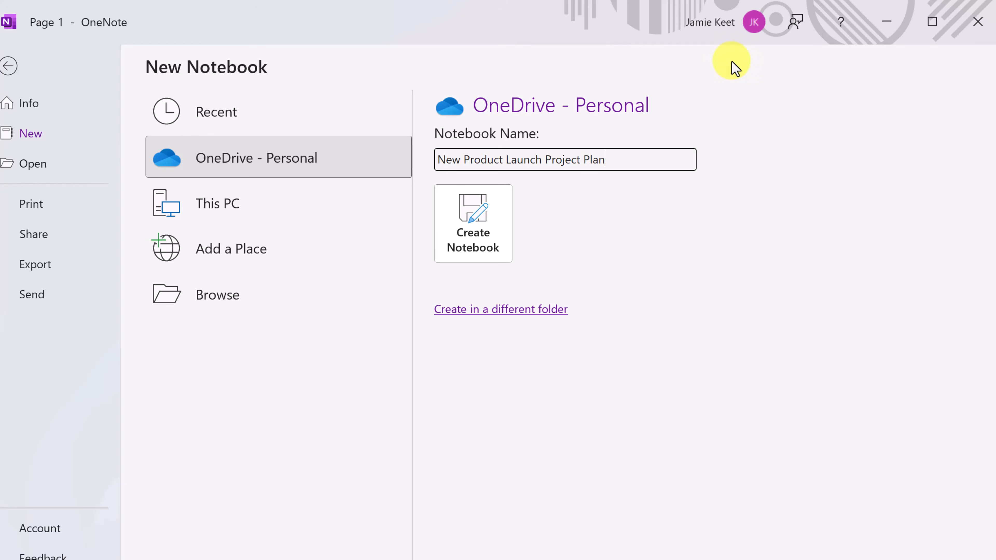
Step: Check which account is signed in and create the notebook without inviting other people
left_click(755, 24)
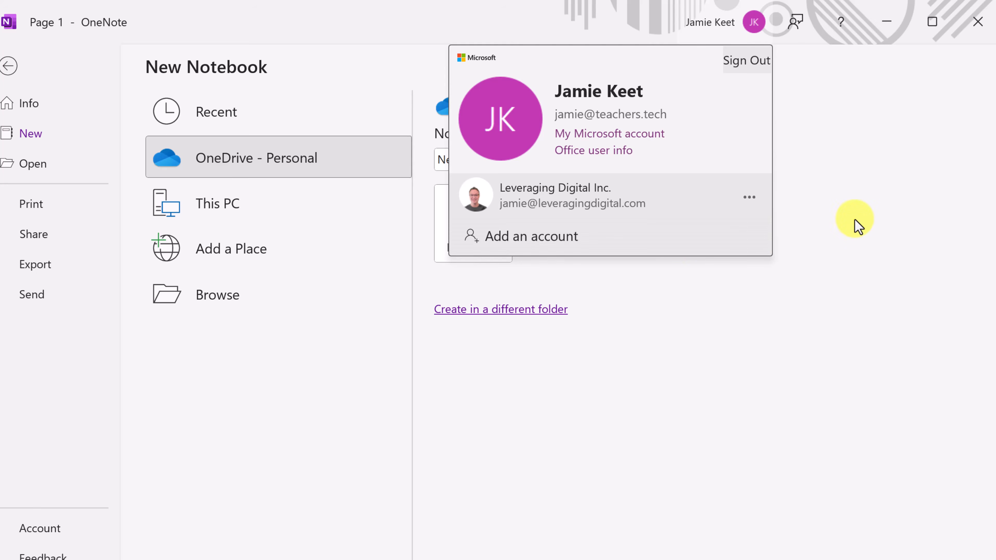
key("Escape")
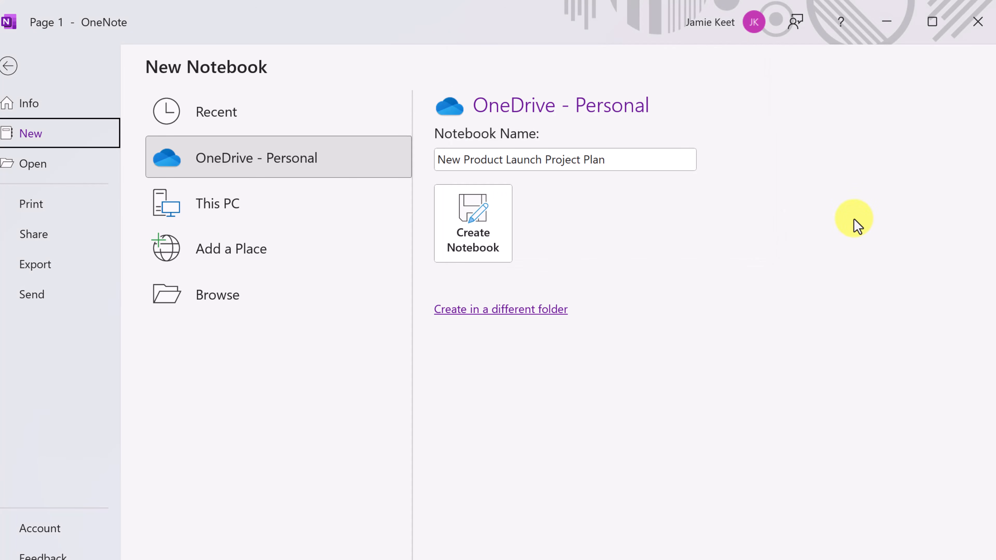
left_click(476, 223)
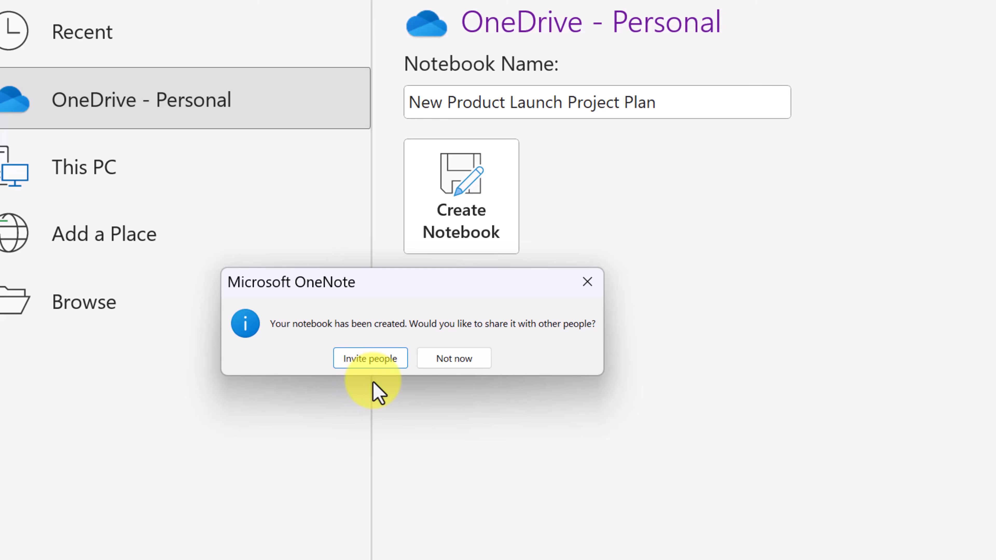
left_click(463, 359)
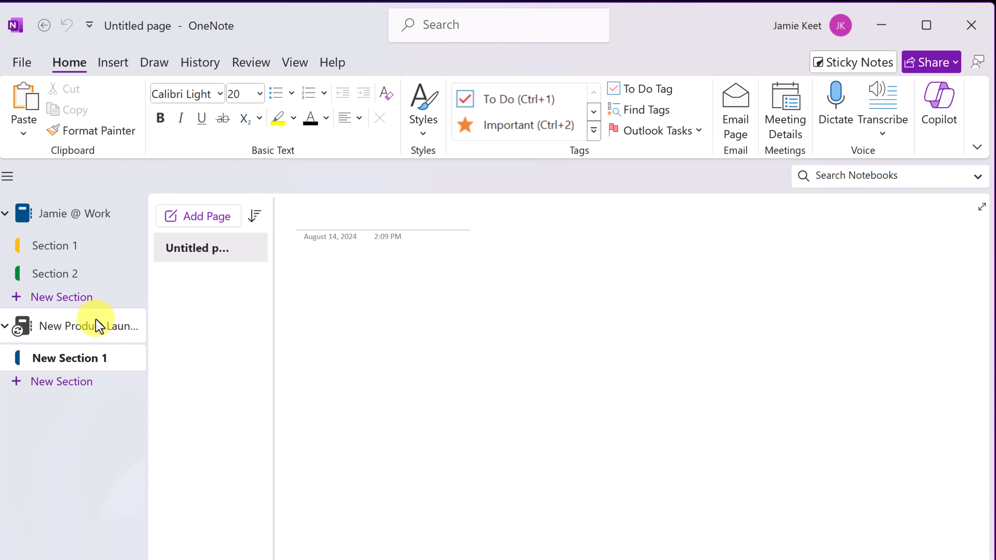
Step: View the existing work notebook and return to the New Product Launch Project Plan notebook
left_click(67, 220)
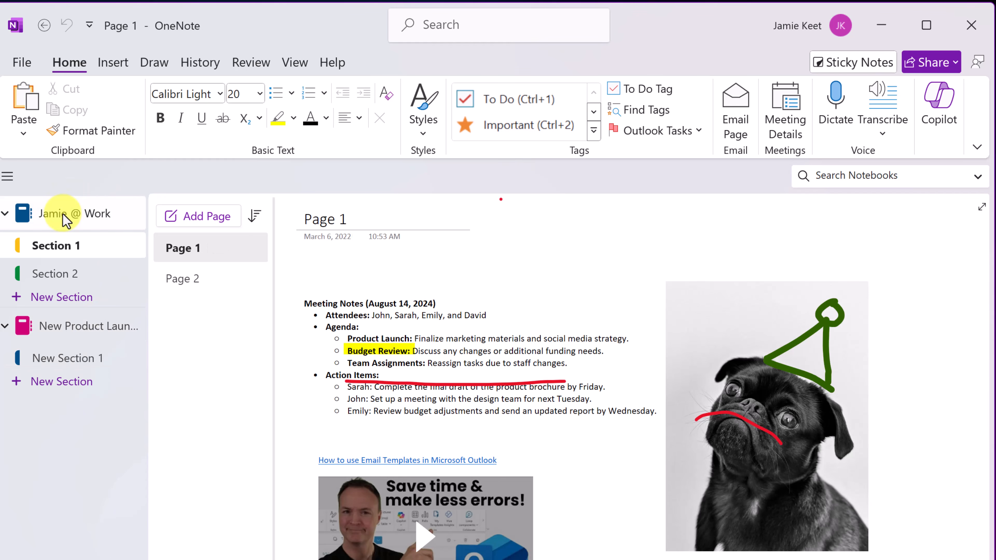
left_click(86, 328)
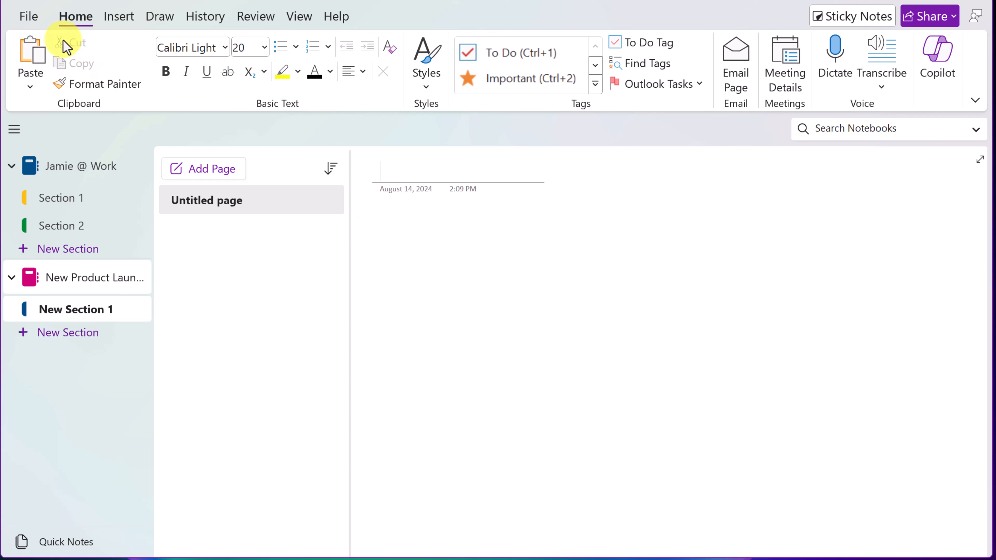
Step: Set the Office theme to Black in the general options and apply it
left_click(36, 19)
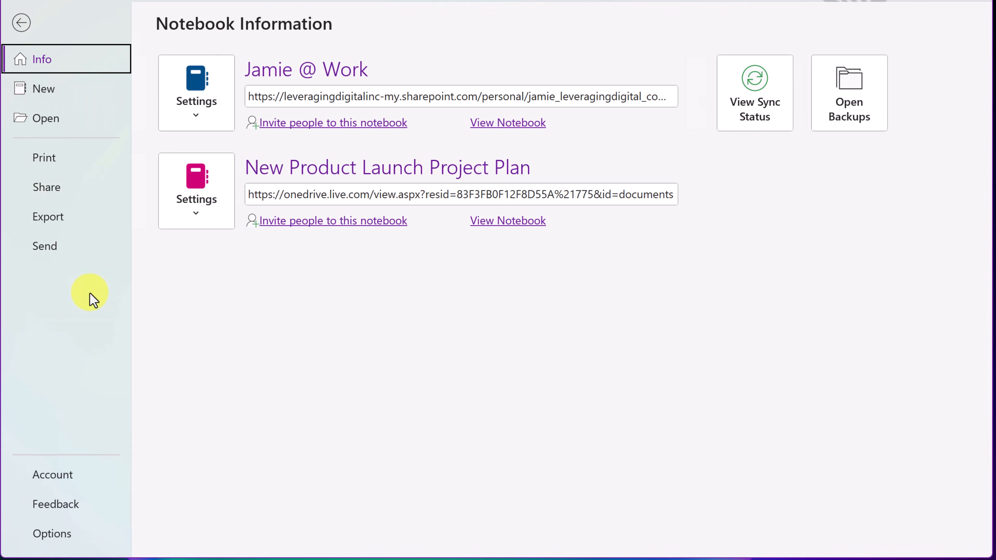
left_click(63, 539)
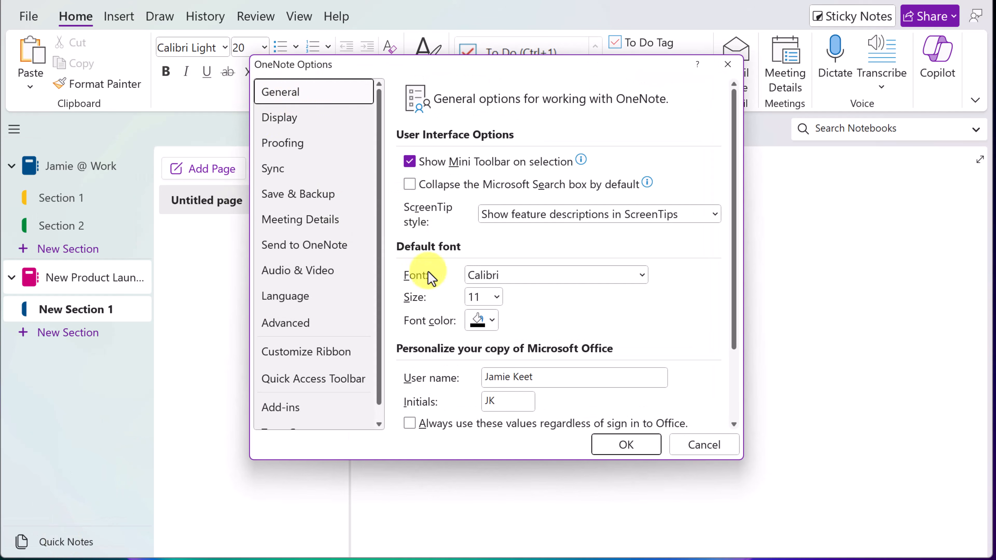
scroll(573, 238, "down", 3)
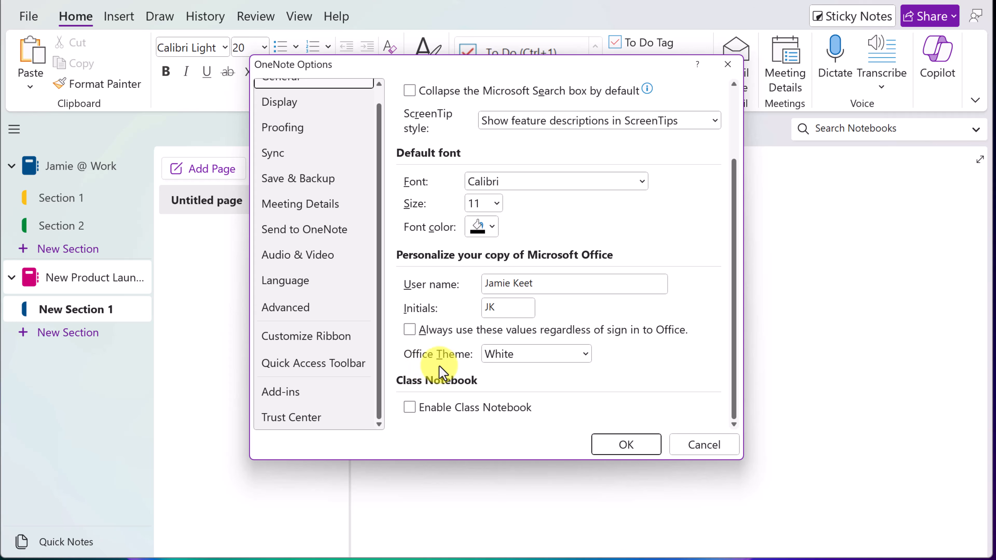
left_click(553, 356)
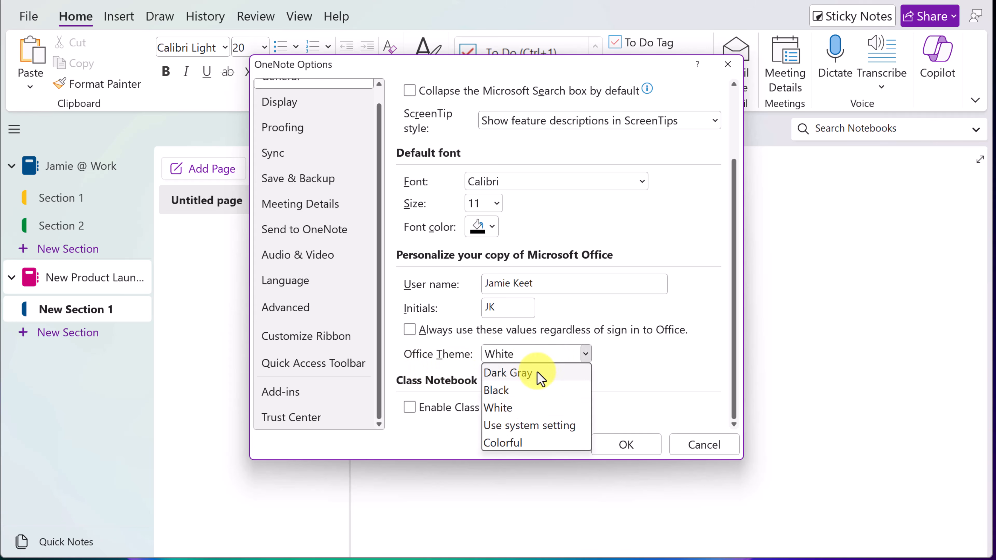
left_click(524, 392)
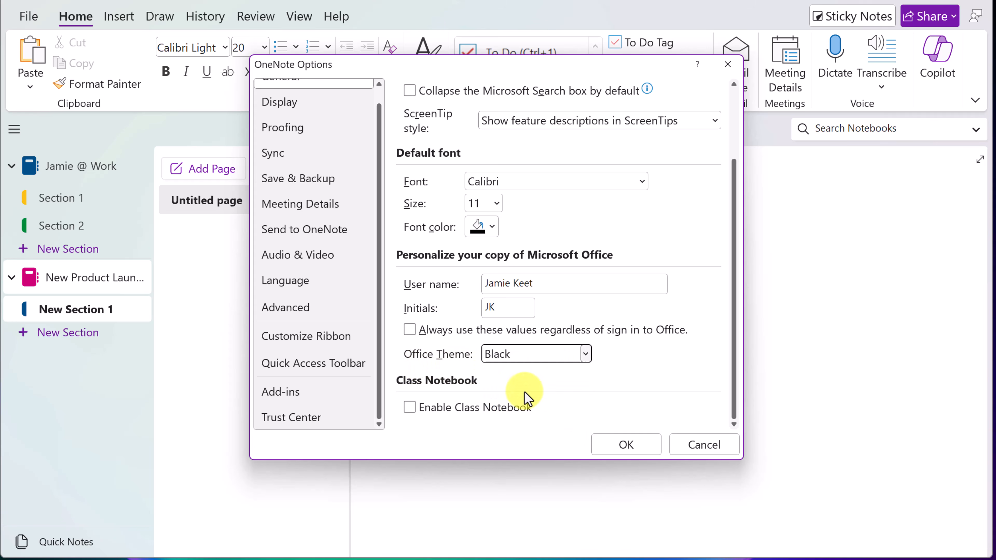
left_click(645, 451)
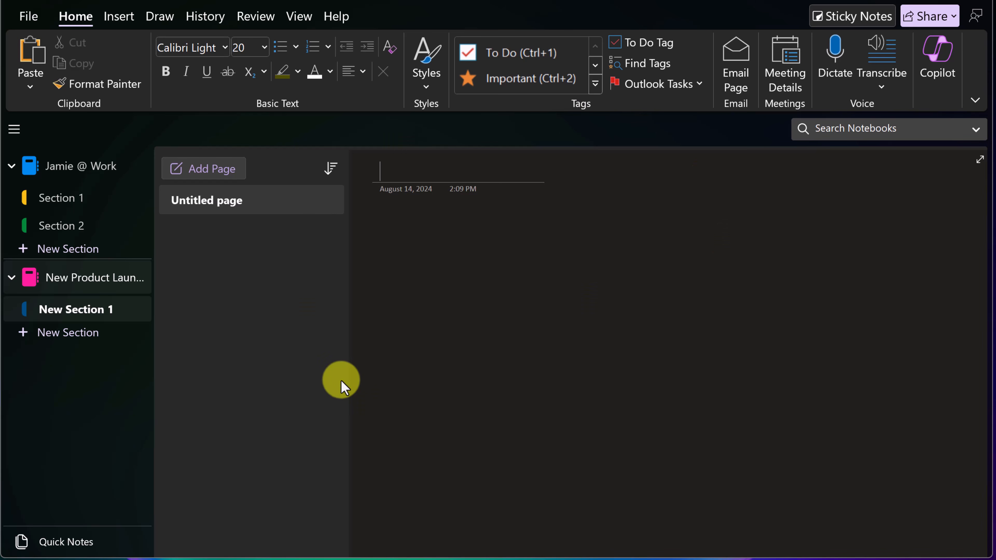
Step: Set the Office theme back to White in the general options and apply it
left_click(28, 17)
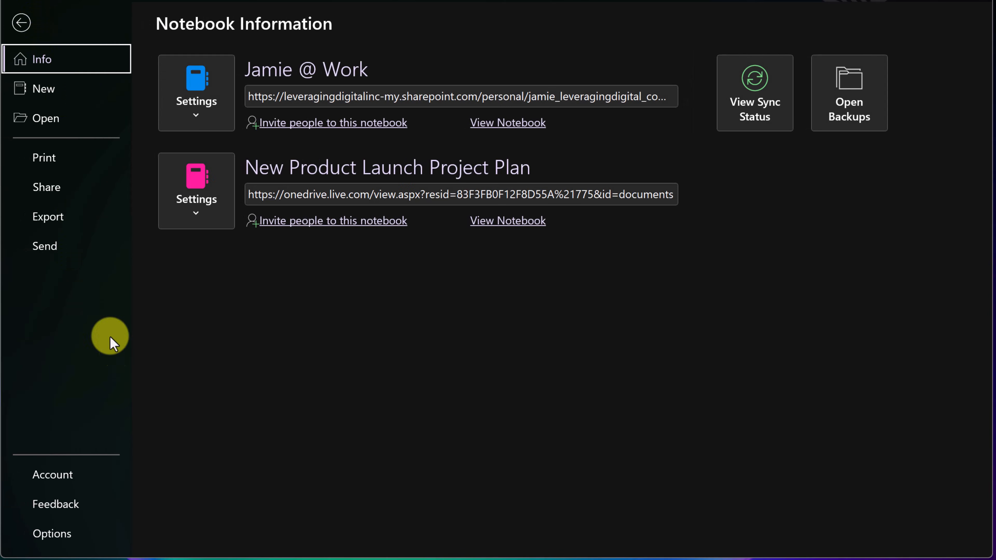
left_click(69, 538)
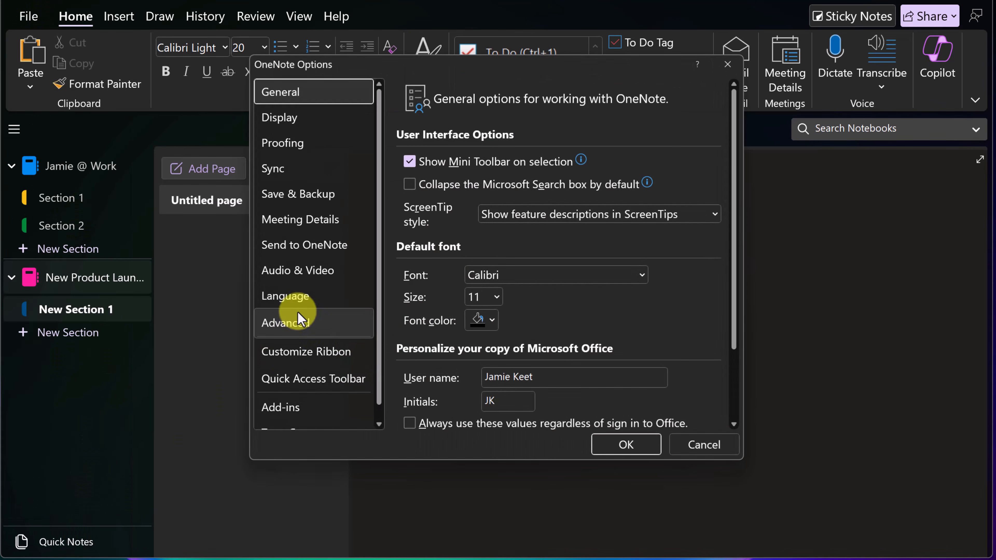
scroll(483, 276, "down", 2)
left_click(526, 353)
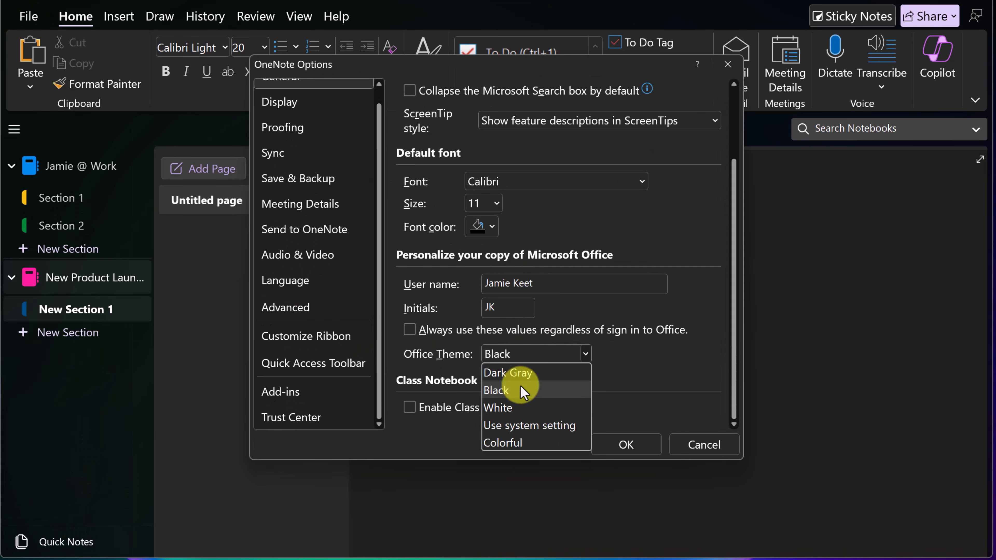
left_click(513, 409)
left_click(647, 445)
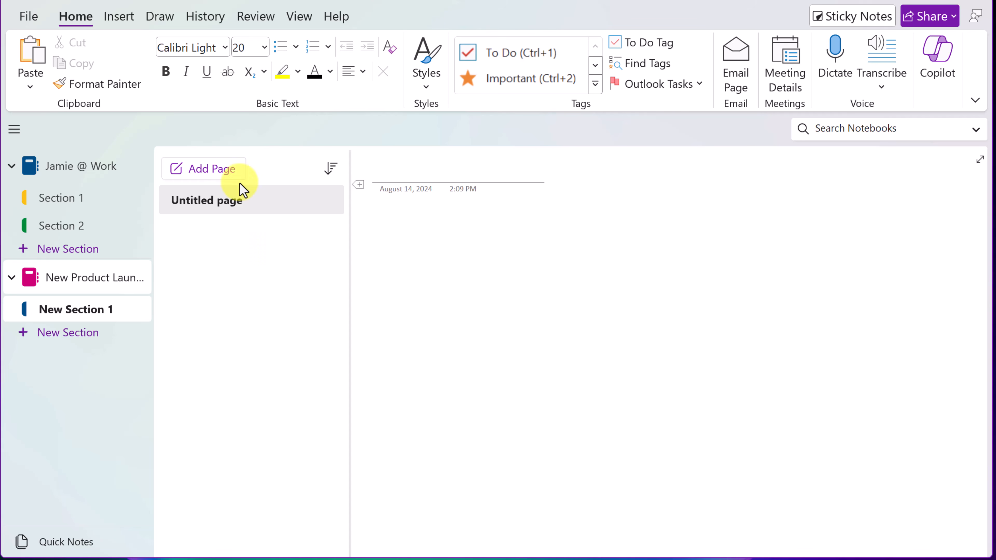
Step: Show the page in full page view, look through its notebook, section and page list, and return to normal view
left_click(300, 17)
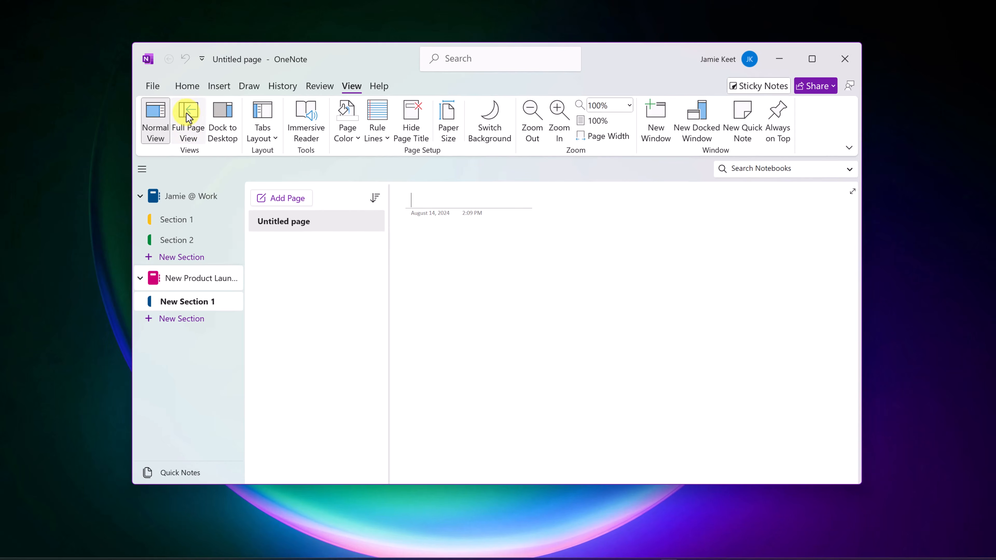
left_click(186, 112)
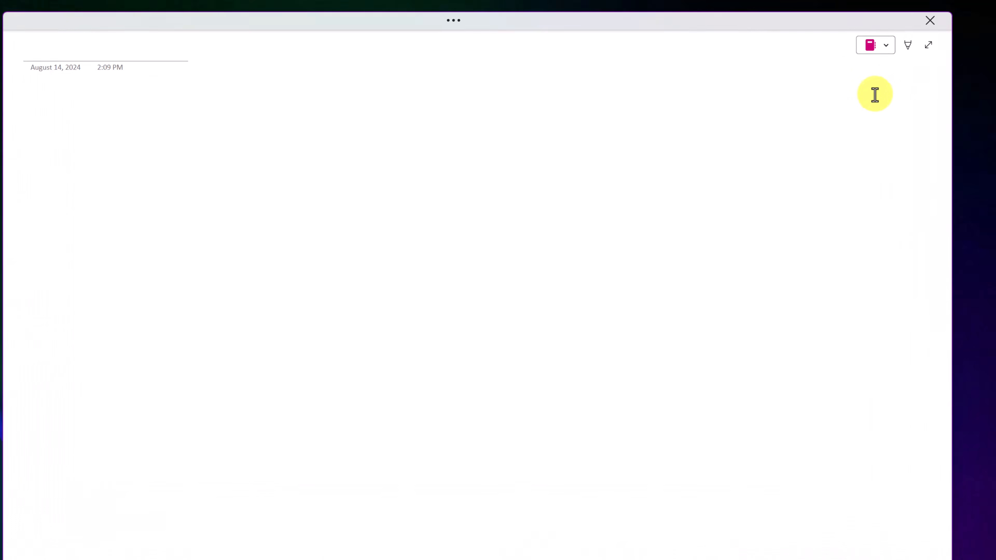
left_click(886, 45)
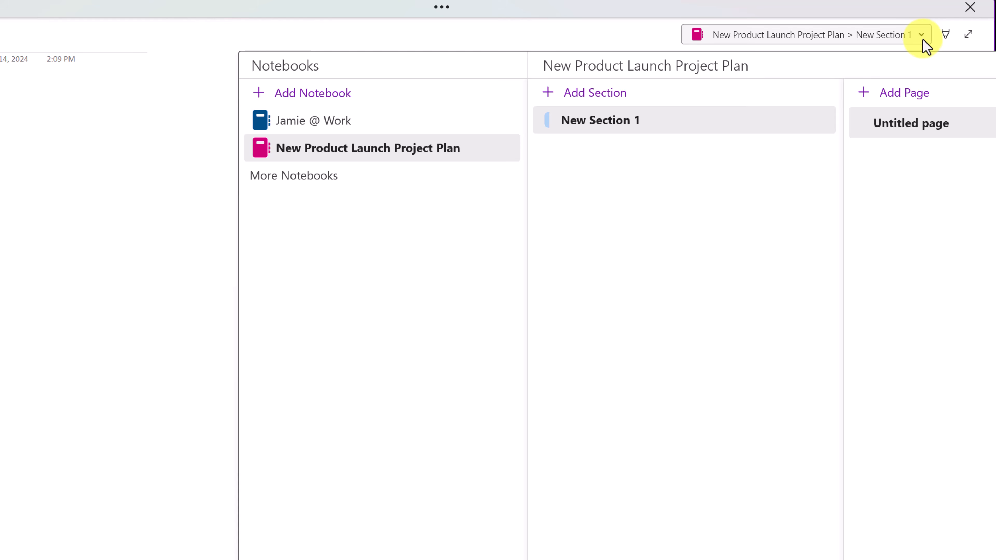
left_click(922, 40)
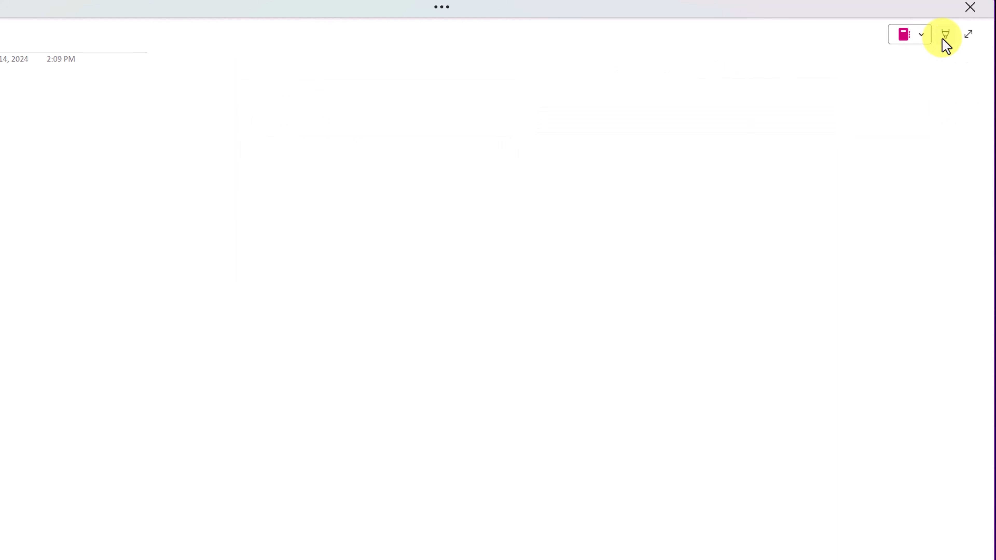
left_click(967, 36)
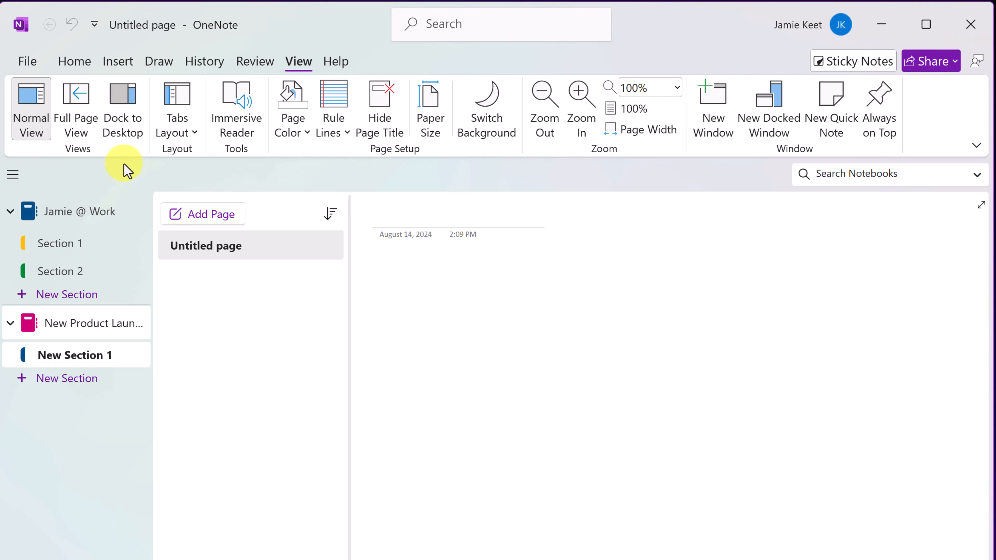
Step: Switch the tabs layout to Horizontal Tabs and widen the page list slightly
left_click(190, 135)
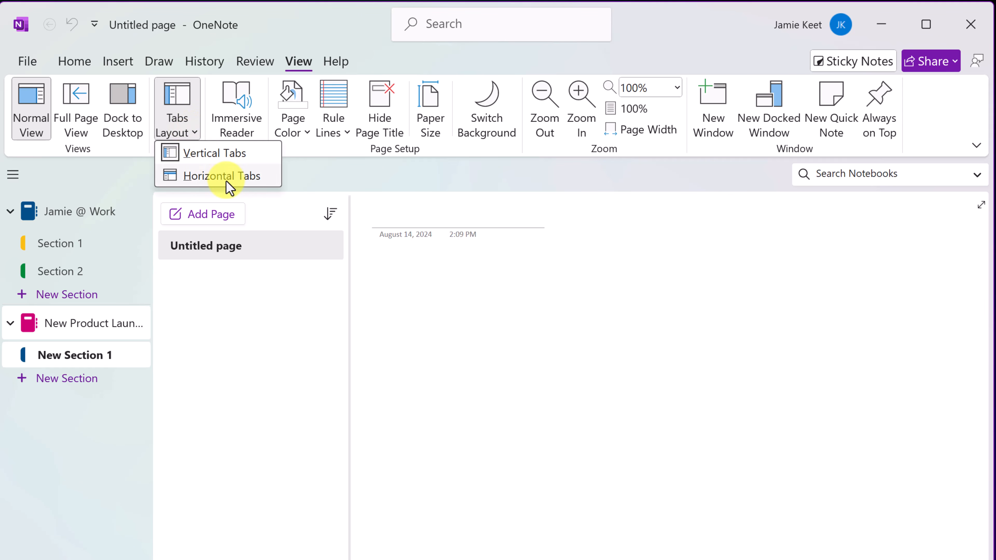
left_click(231, 176)
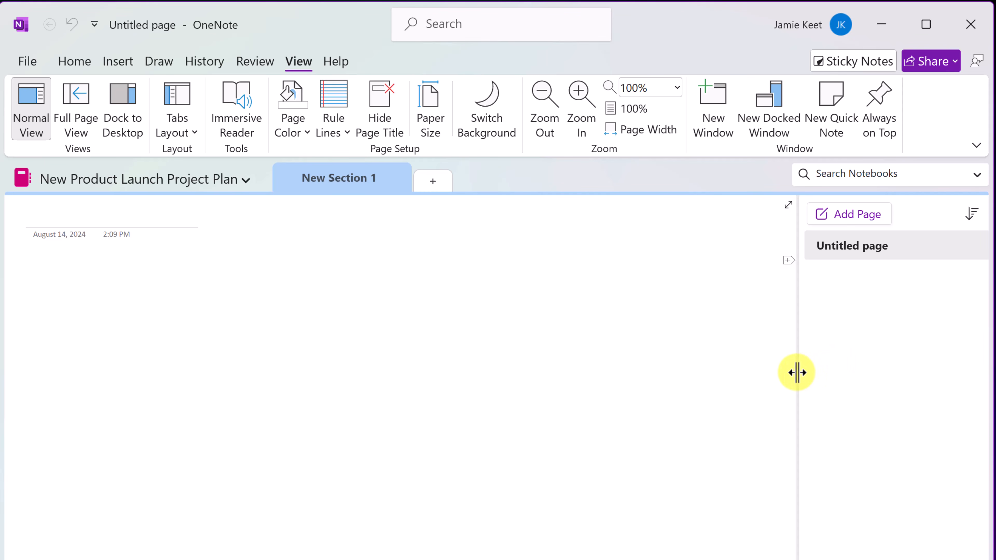
left_click_drag(797, 373, 766, 362)
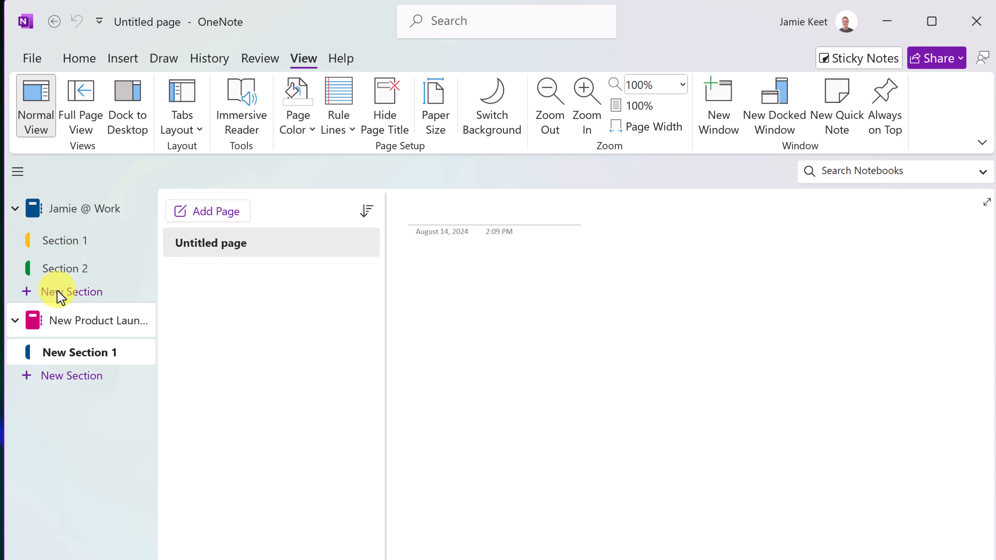
Step: Collapse and expand the work notebook's section list, and close that notebook
left_click(16, 210)
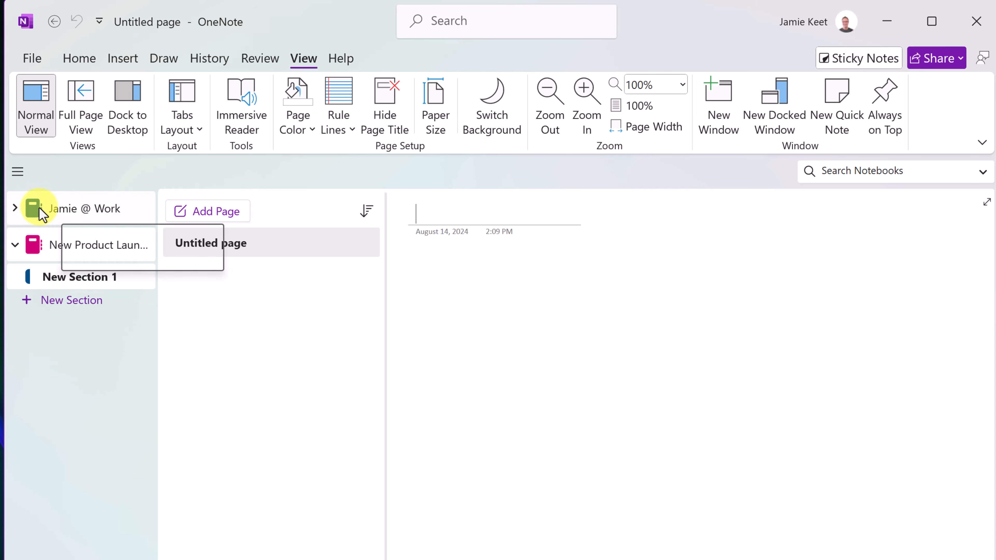
left_click(15, 210)
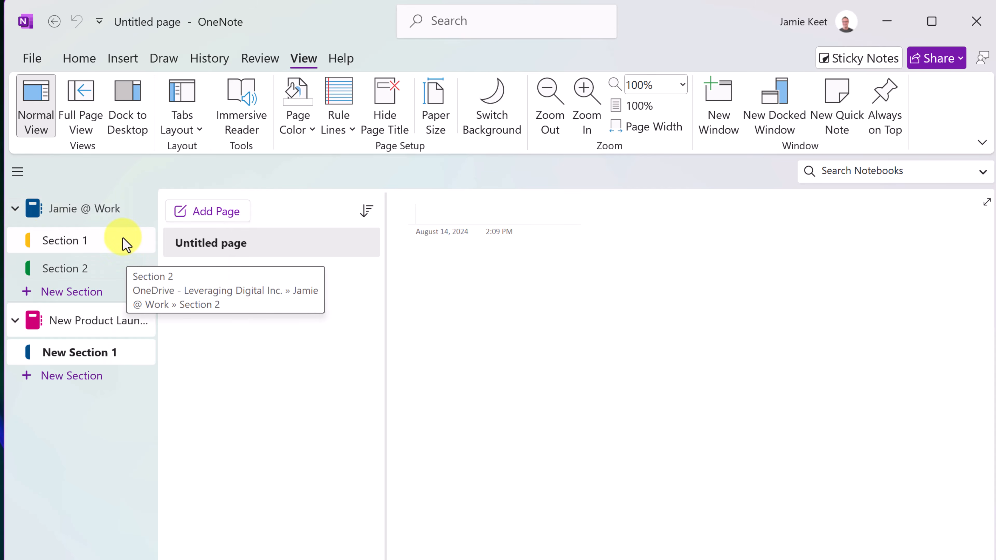
right_click(68, 210)
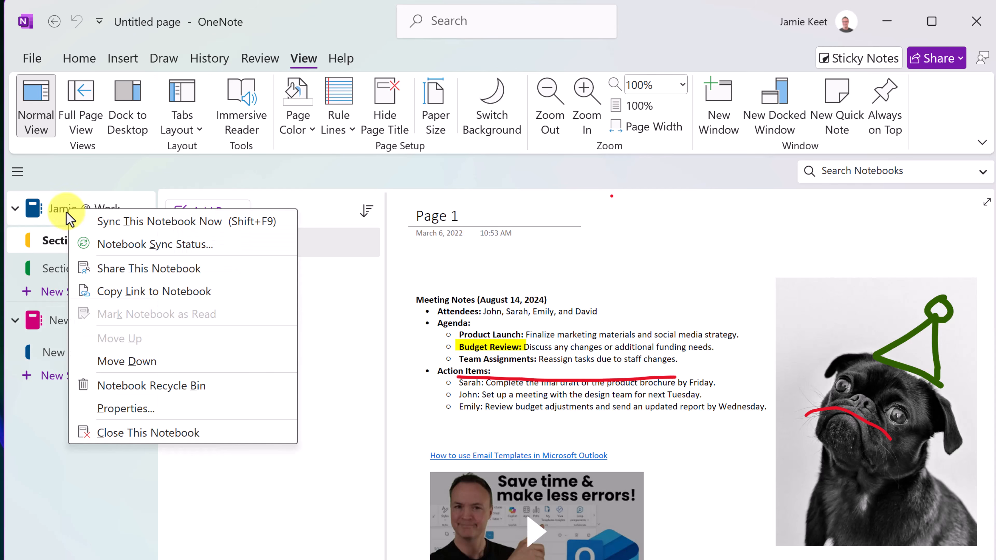
left_click(169, 433)
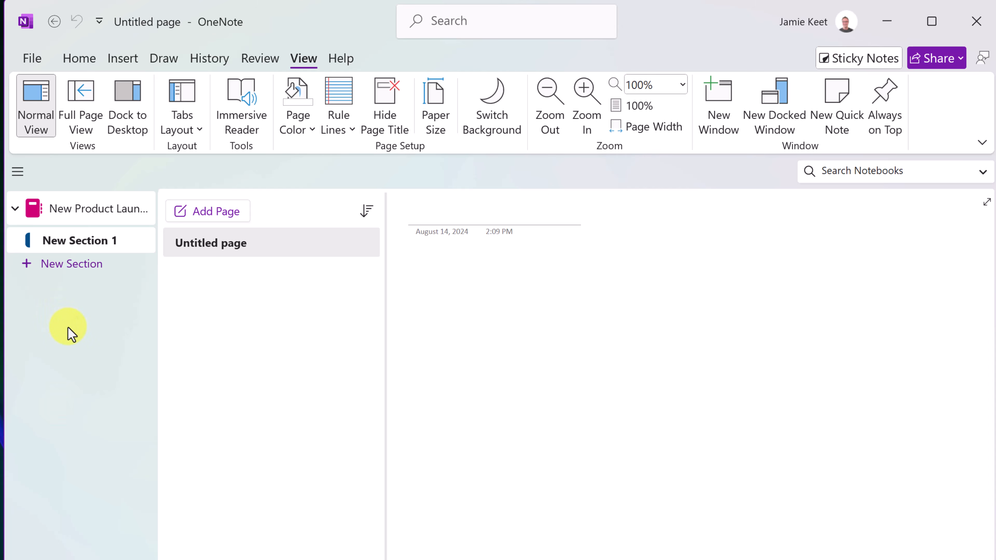
Step: Reopen the work notebook from the recent notebooks
left_click(32, 60)
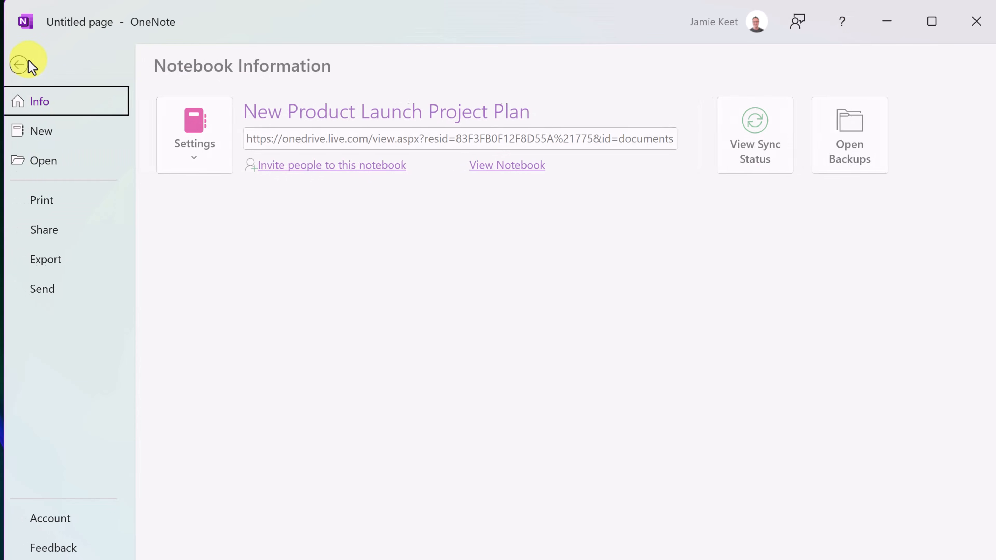
left_click(51, 173)
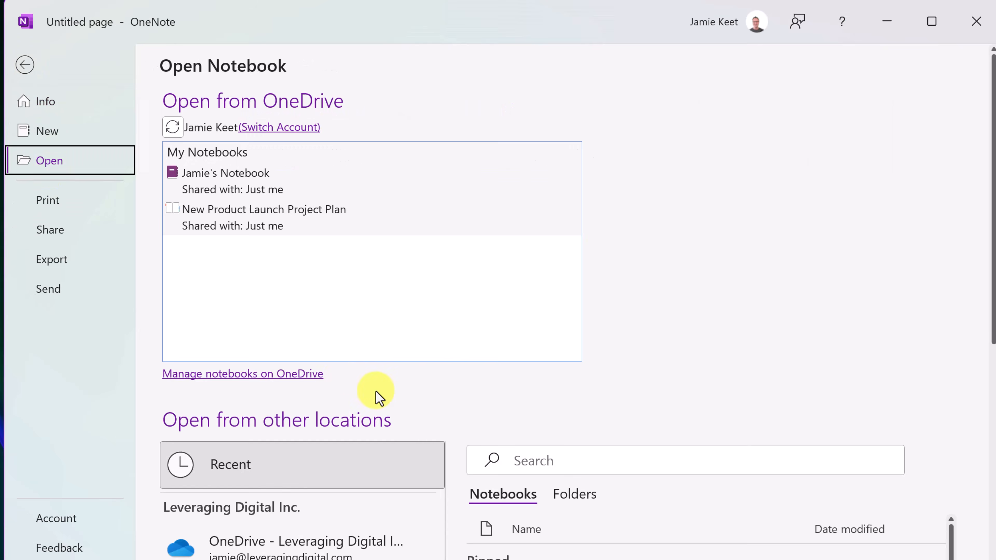
scroll(392, 404, "down", 2)
scroll(404, 410, "down", 3)
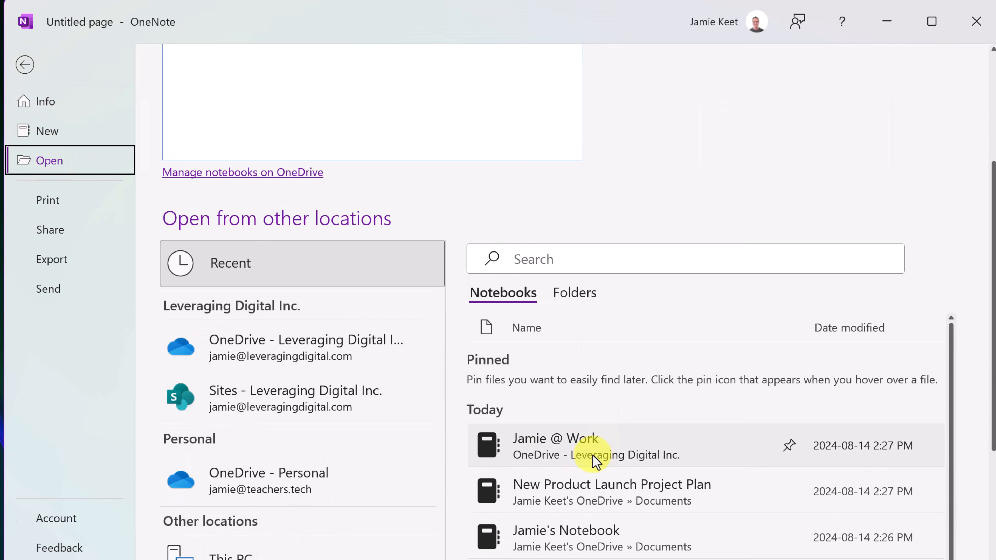
left_click(554, 451)
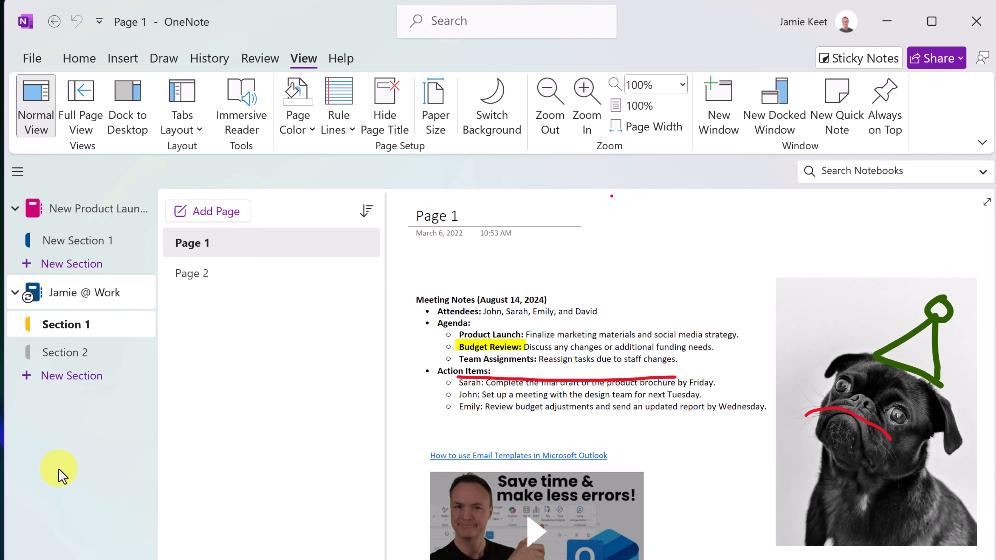
Step: Close the reopened work notebook and go to New Section 1 of the New Product Launch Project Plan notebook
right_click(56, 303)
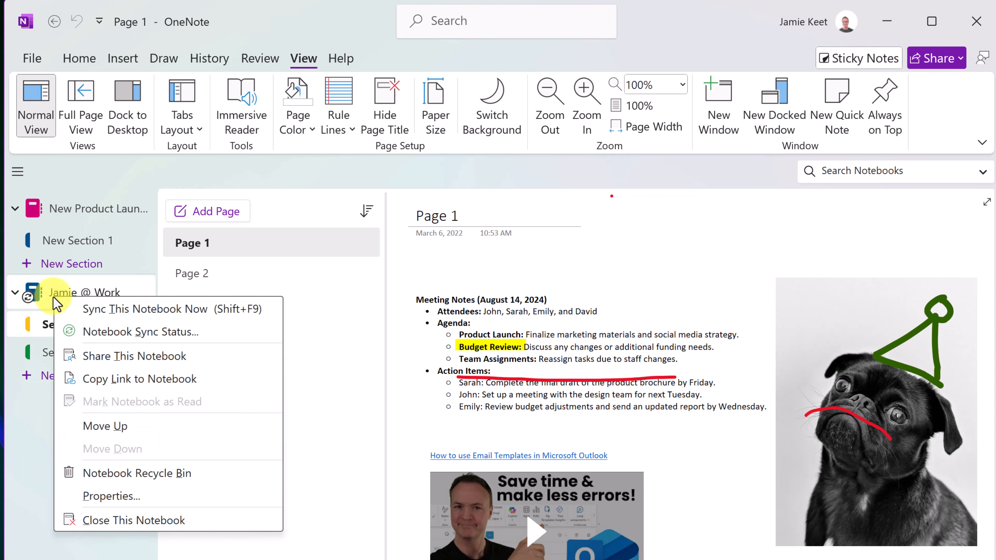
left_click(134, 525)
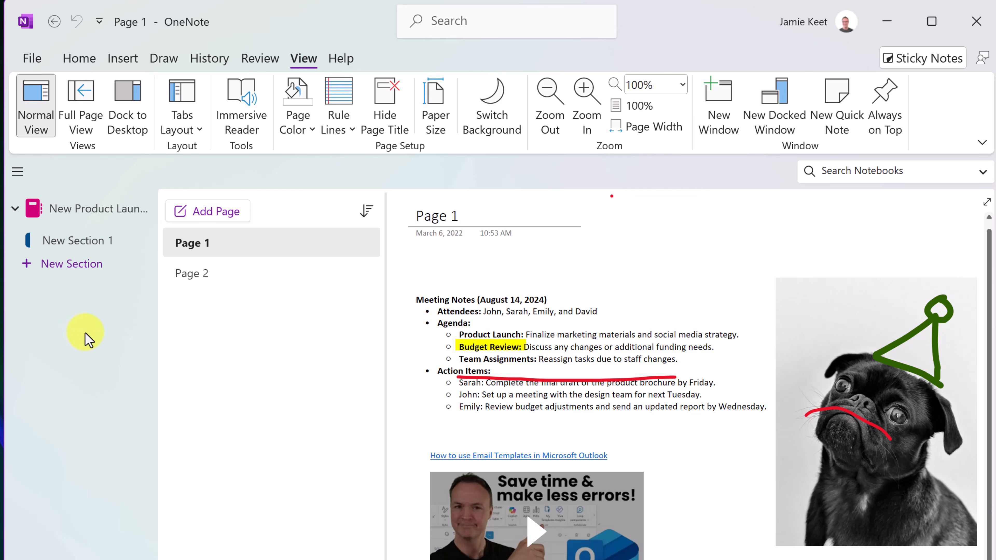
left_click(88, 247)
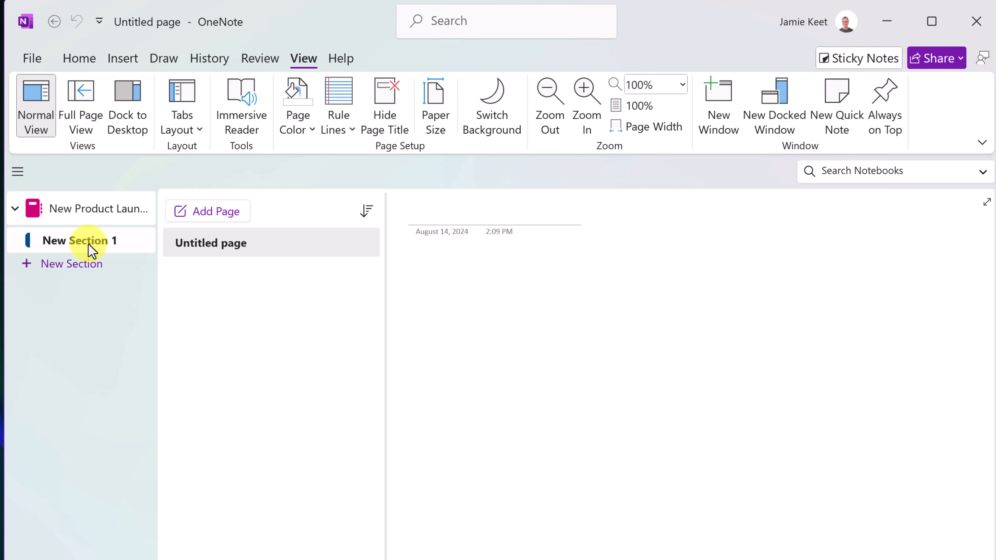
Step: Rename New Section 1 as Project Overview and title its untitled page Project Summary
right_click(91, 250)
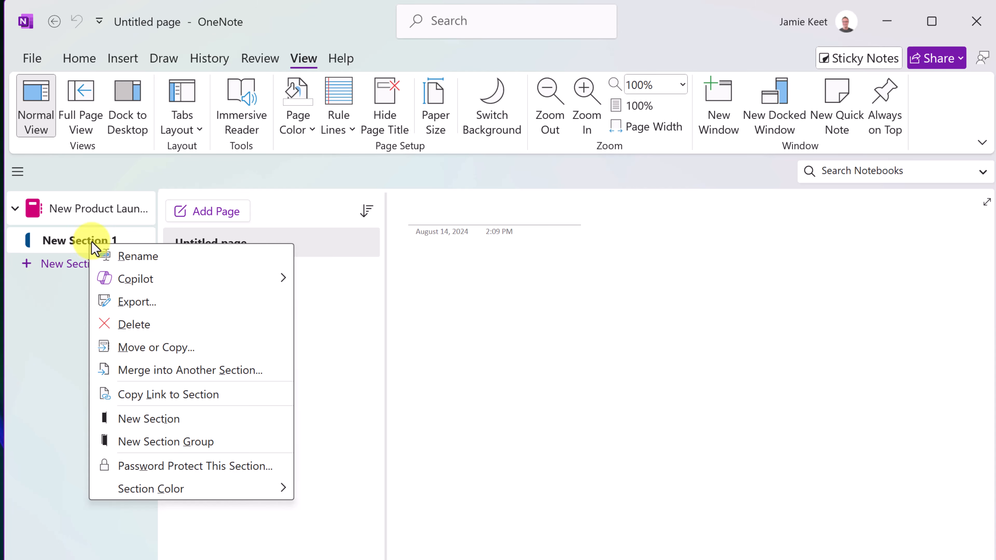
left_click(145, 257)
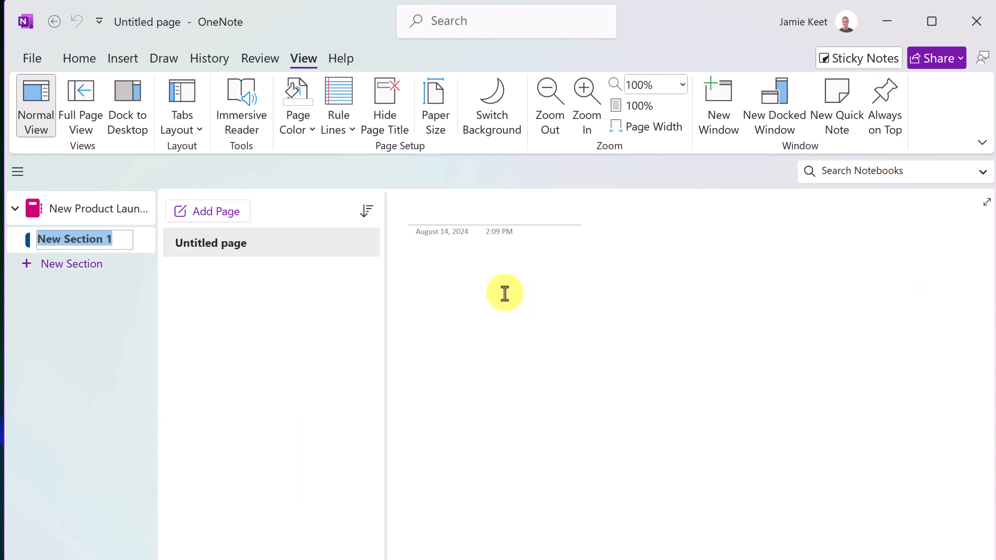
type("Project Overview")
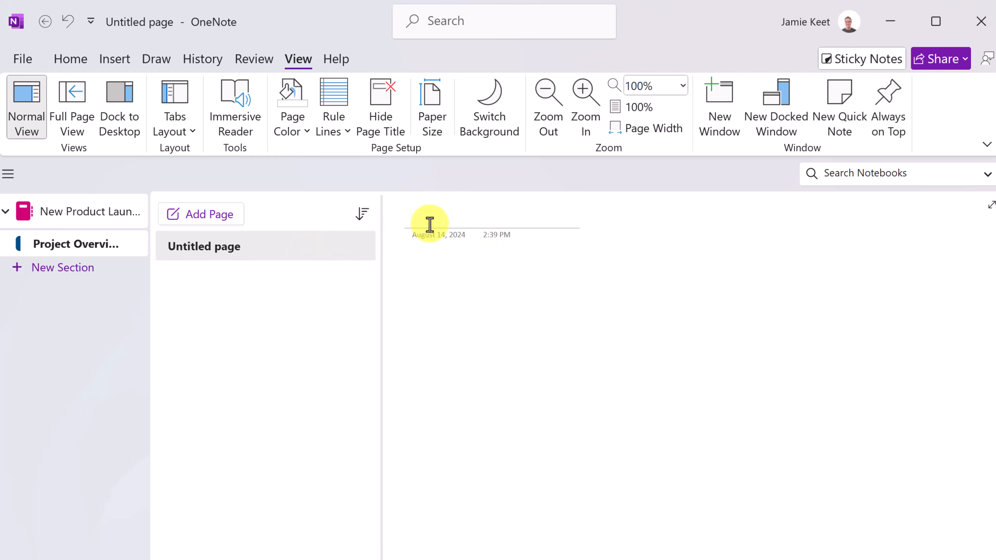
type("Project Summary")
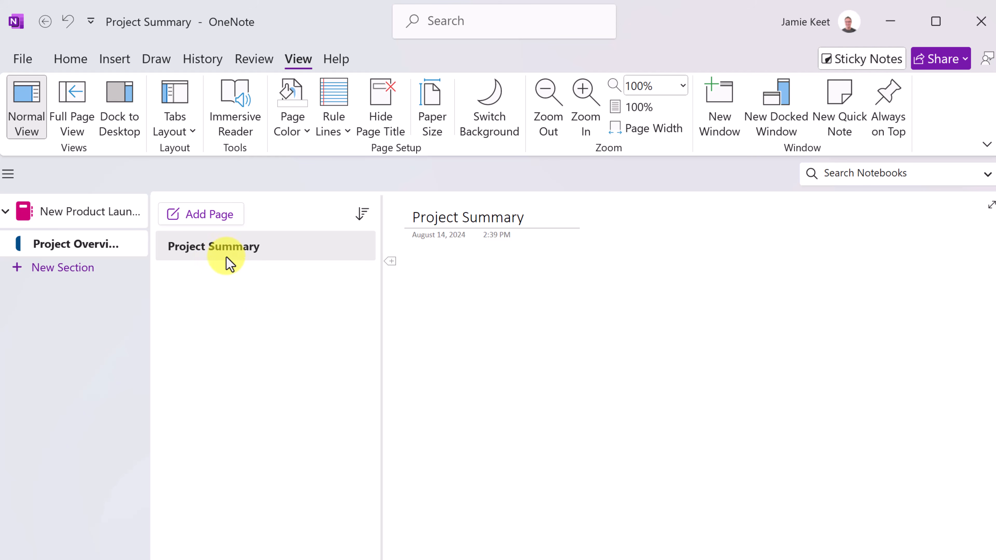
Step: Add a page titled Stakeholders, move it above Project Summary, and put Project Summary back on top
left_click(211, 218)
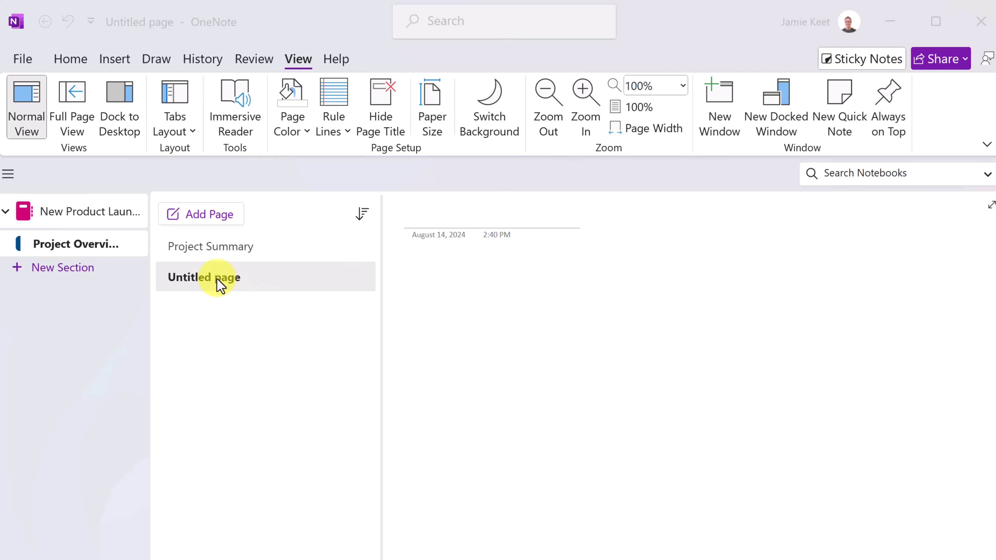
left_click(461, 219)
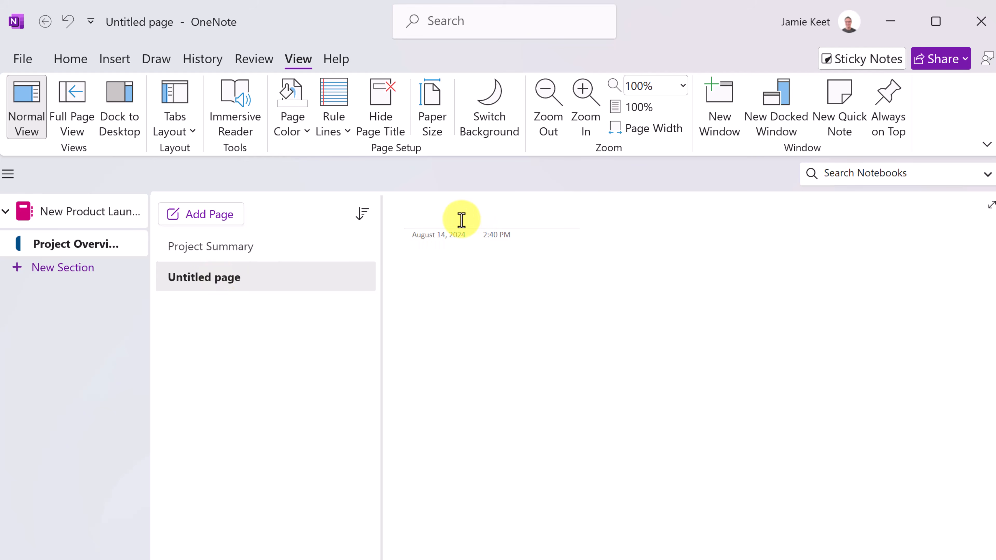
type("Stakeholders")
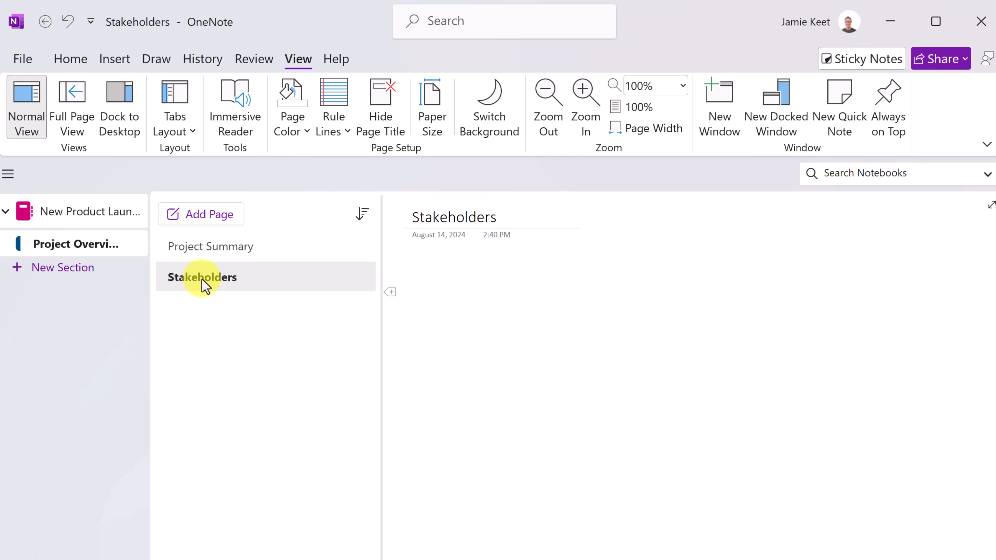
left_click_drag(203, 278, 196, 239)
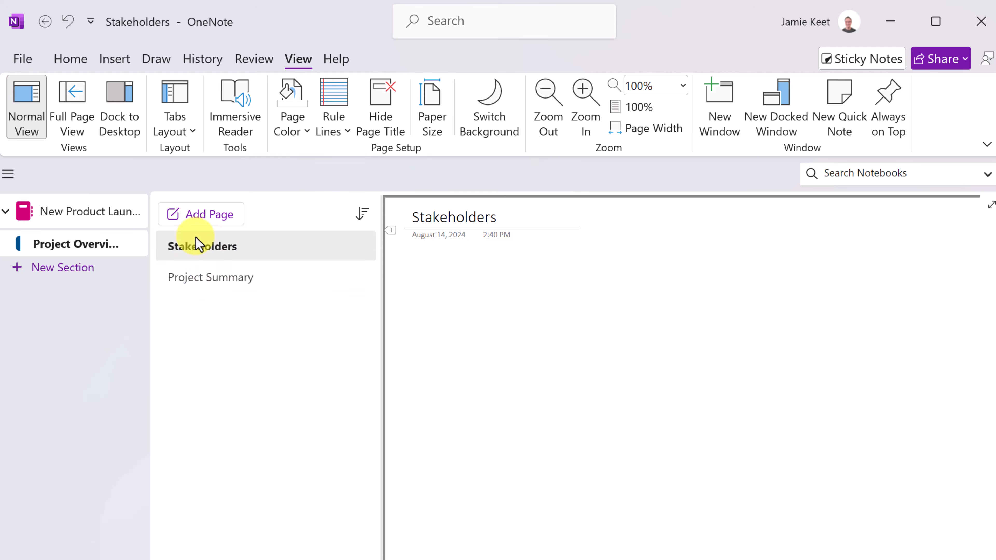
left_click_drag(192, 284, 192, 240)
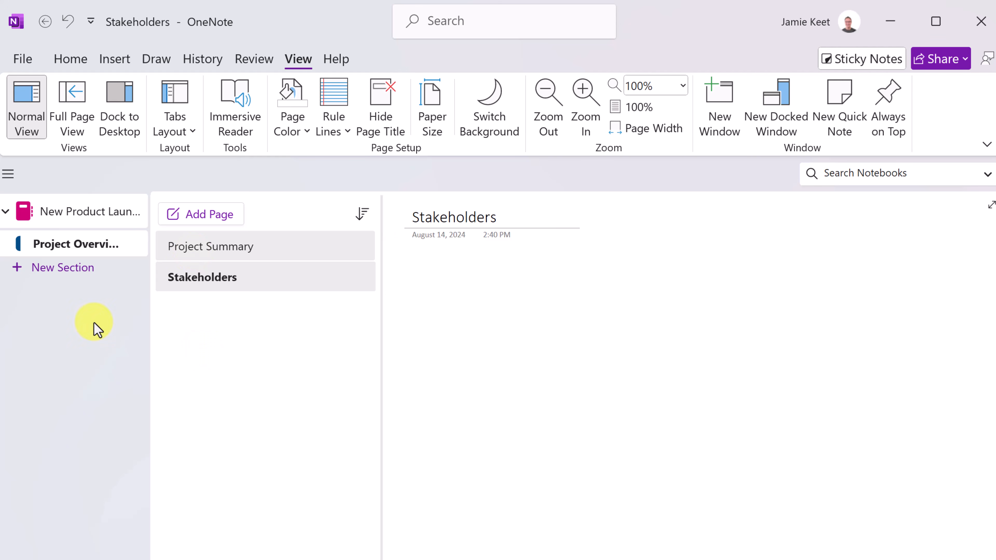
Step: Add a section named Market Research to the New Product Launch Project Plan notebook
left_click(68, 270)
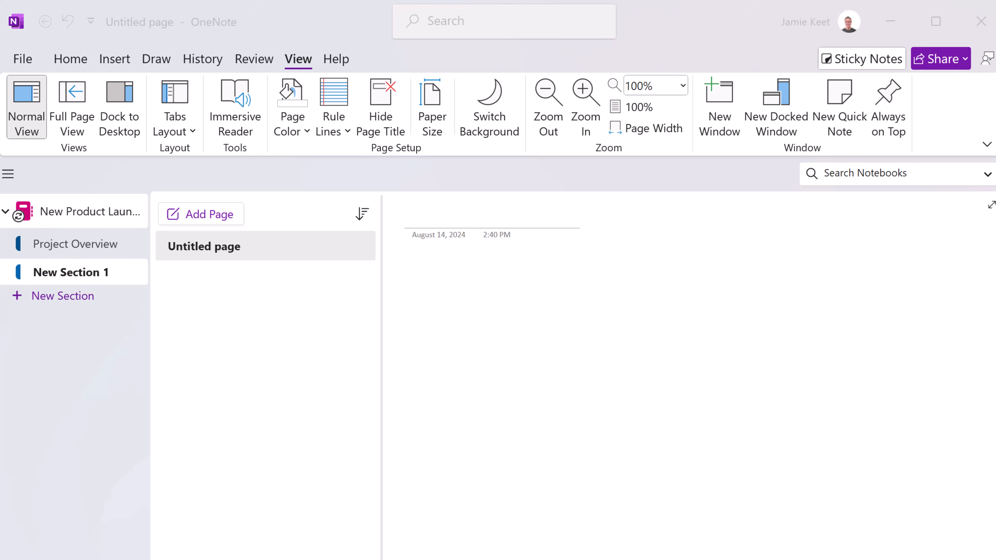
right_click(66, 275)
left_click(82, 287)
type("Market Research")
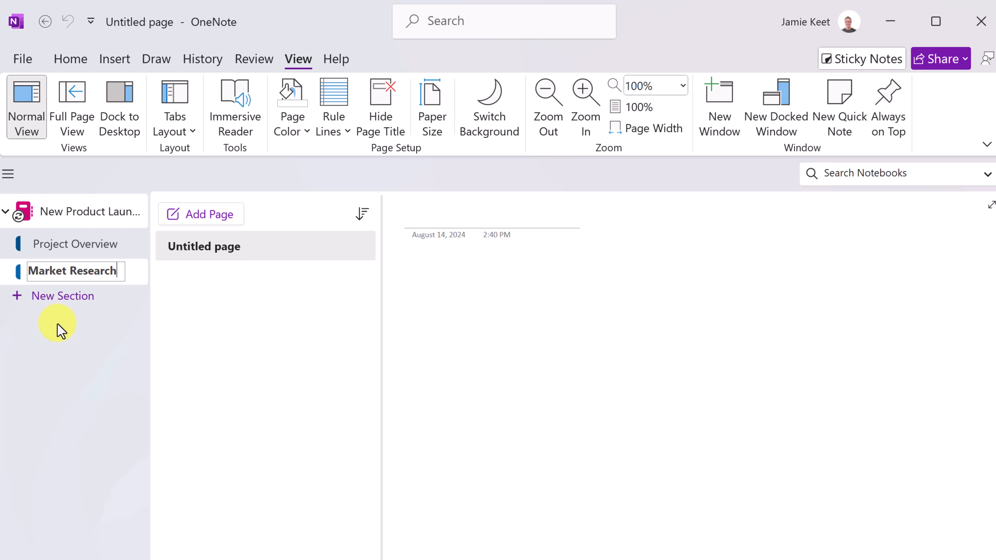
left_click(61, 333)
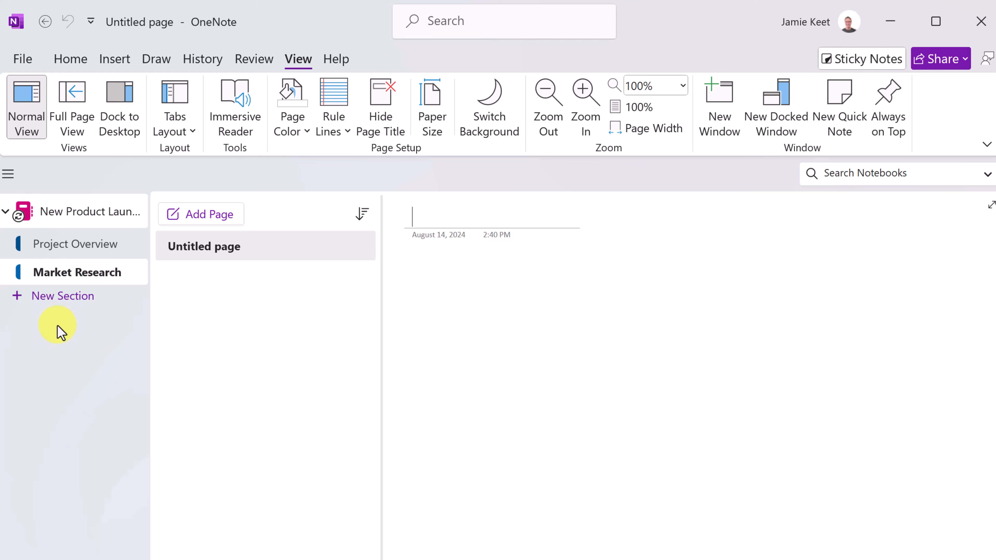
Step: Create a section group in the project notebook and rename it Product Development
right_click(61, 333)
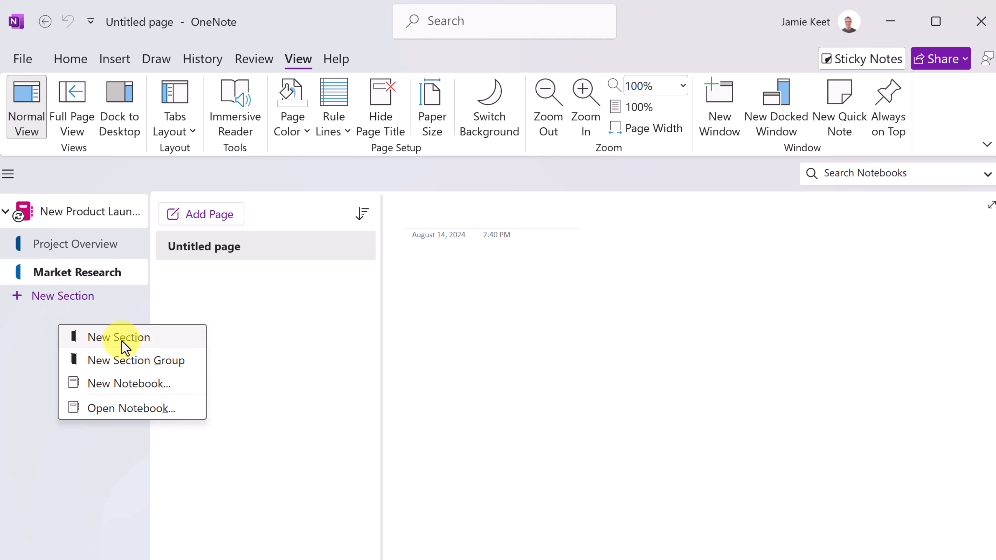
left_click(150, 367)
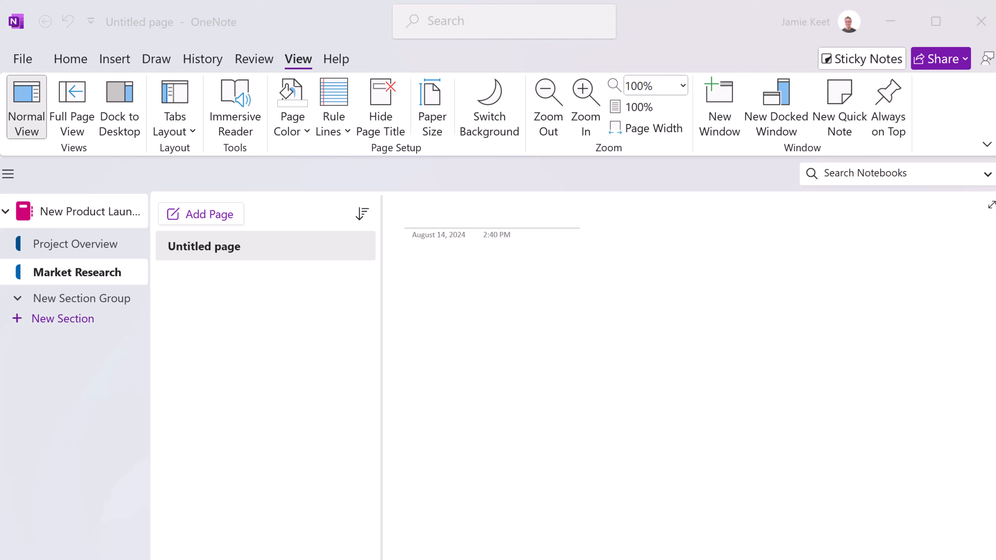
left_click(83, 303)
right_click(80, 302)
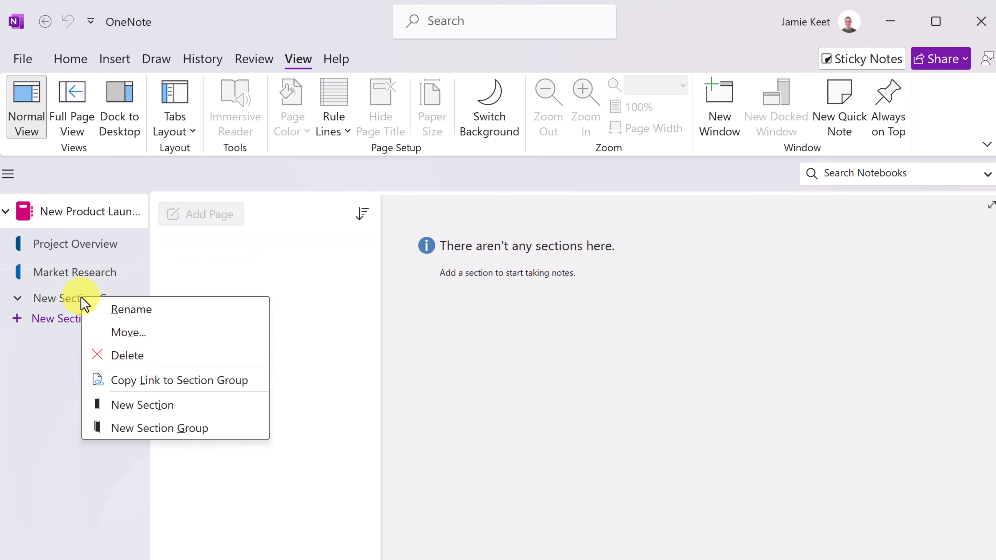
left_click(125, 312)
right_click(118, 308)
left_click(157, 318)
type("Product Development")
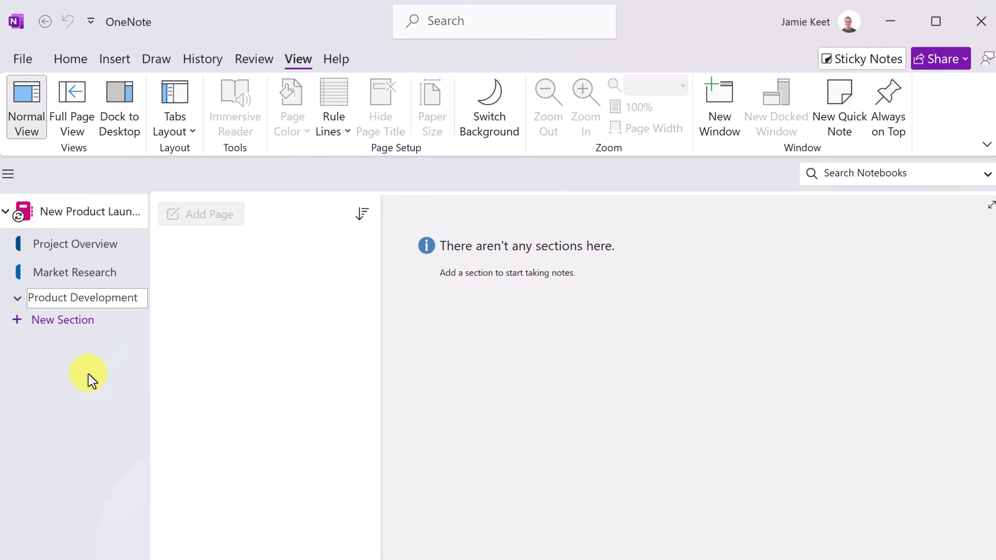
Step: Add a section inside the Product Development group and rename it Product Design
left_click(76, 355)
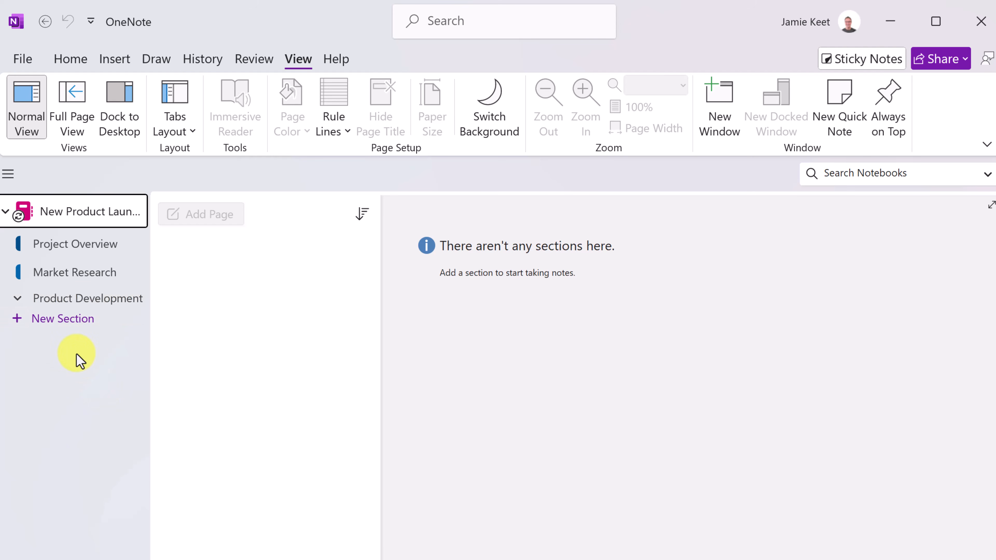
right_click(82, 306)
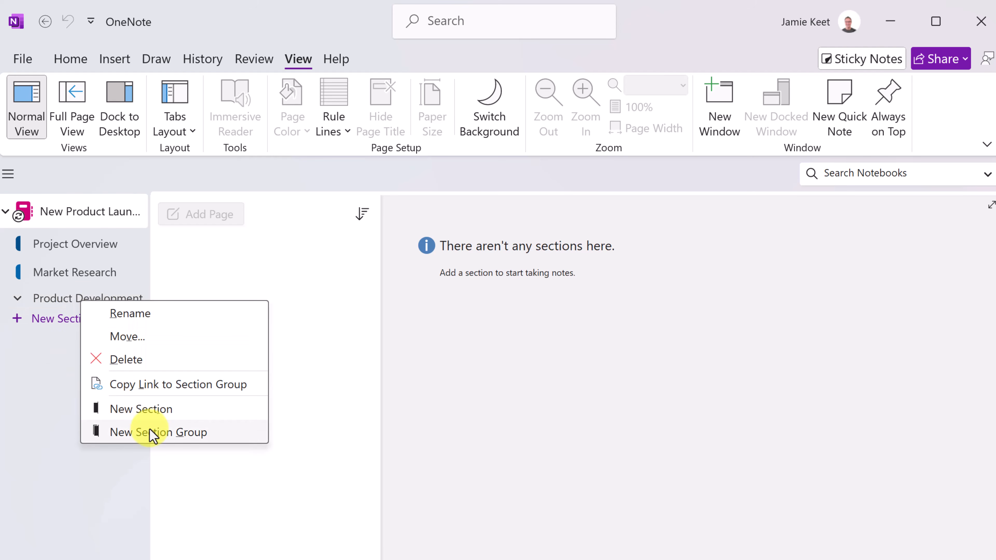
left_click(144, 411)
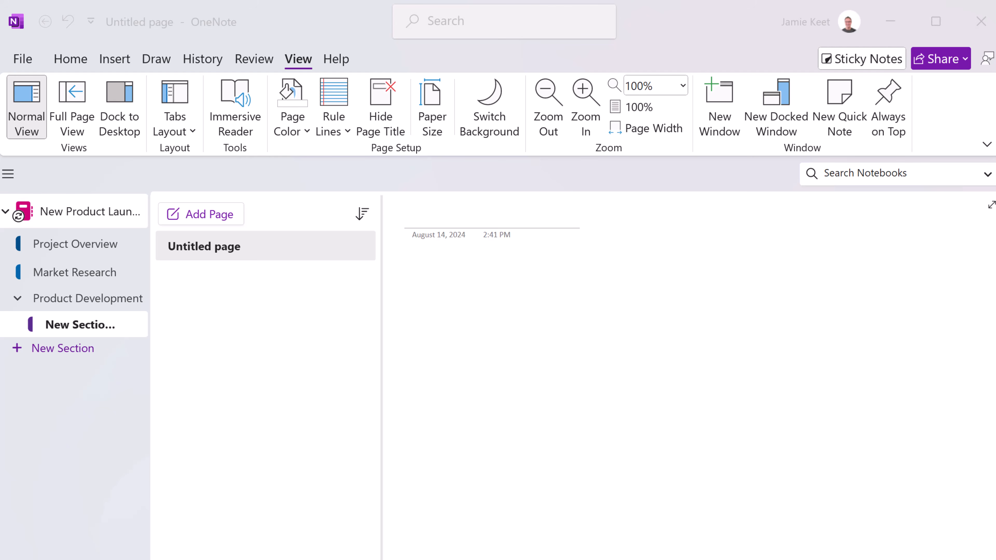
right_click(75, 324)
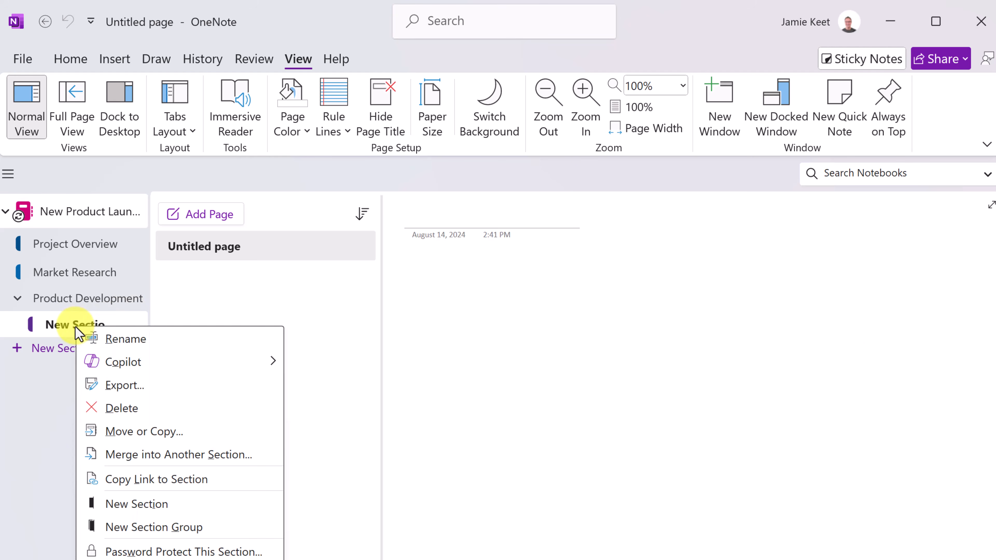
left_click(152, 340)
right_click(90, 330)
left_click(127, 337)
type("Product Design")
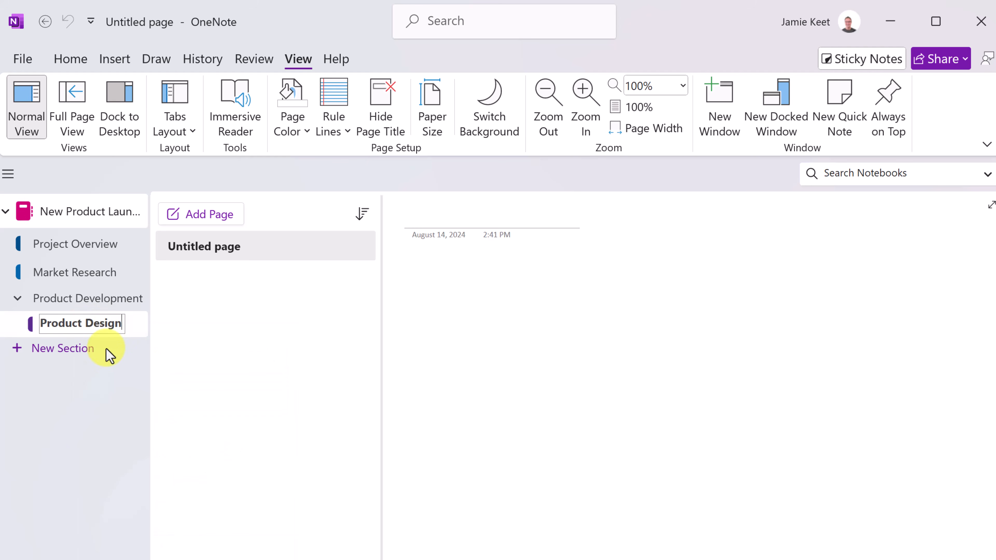
Step: Add a second section to the Product Development group and rename it Development Timeline
right_click(25, 305)
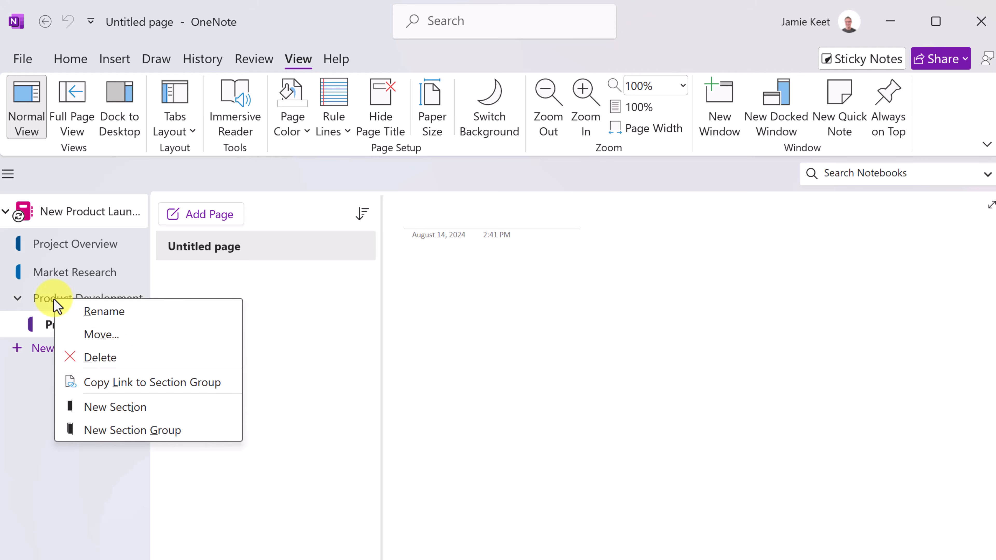
left_click(114, 410)
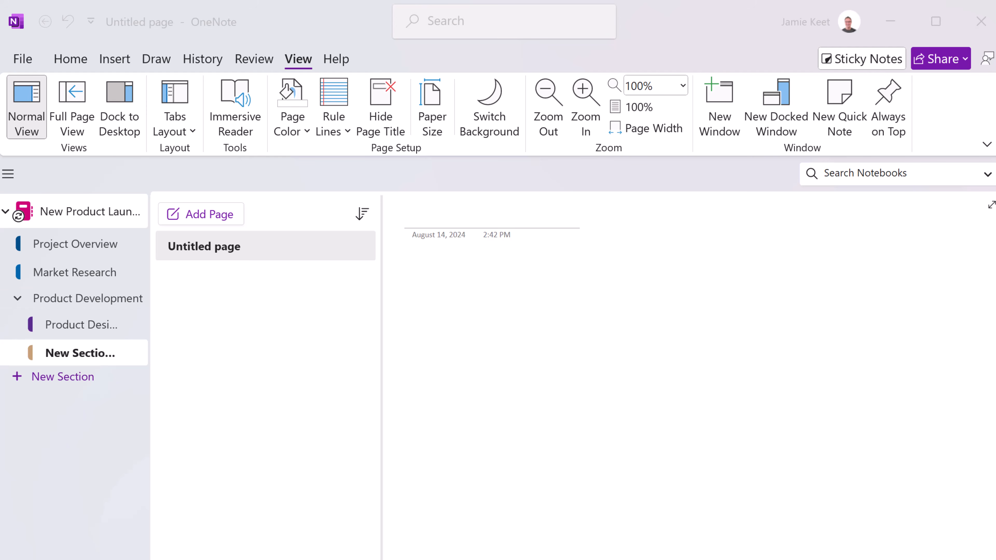
right_click(67, 350)
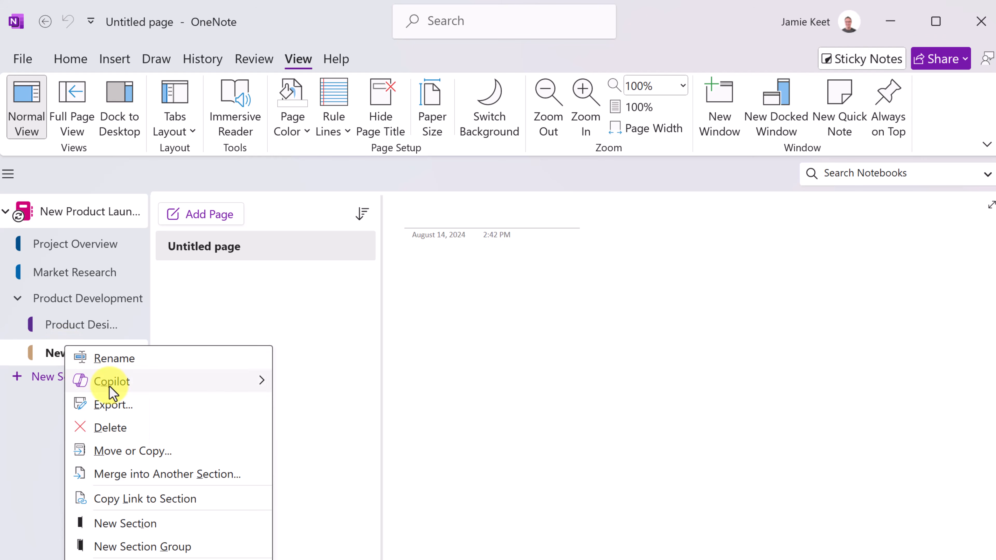
left_click(120, 359)
type("Development Timeline")
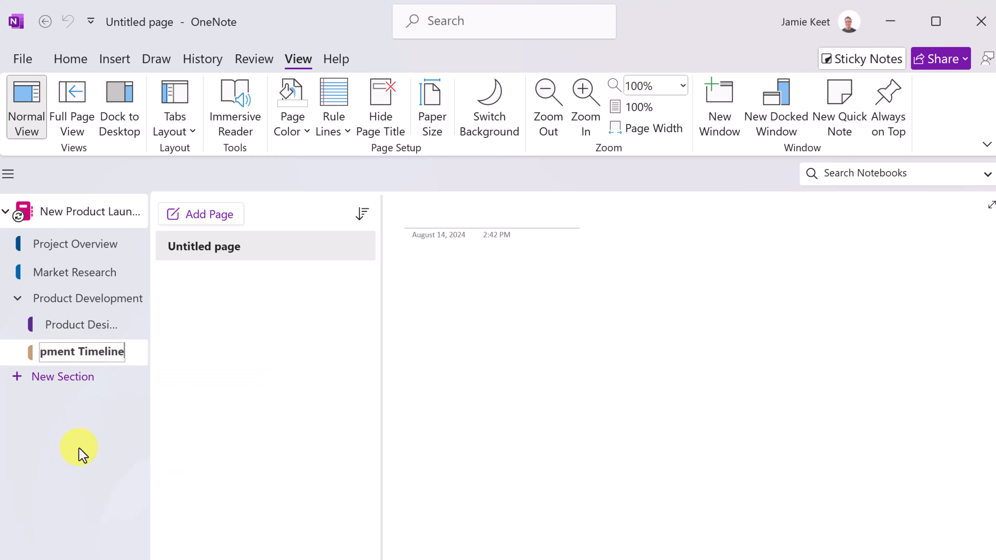
key("Return")
left_click(113, 329)
left_click(94, 355)
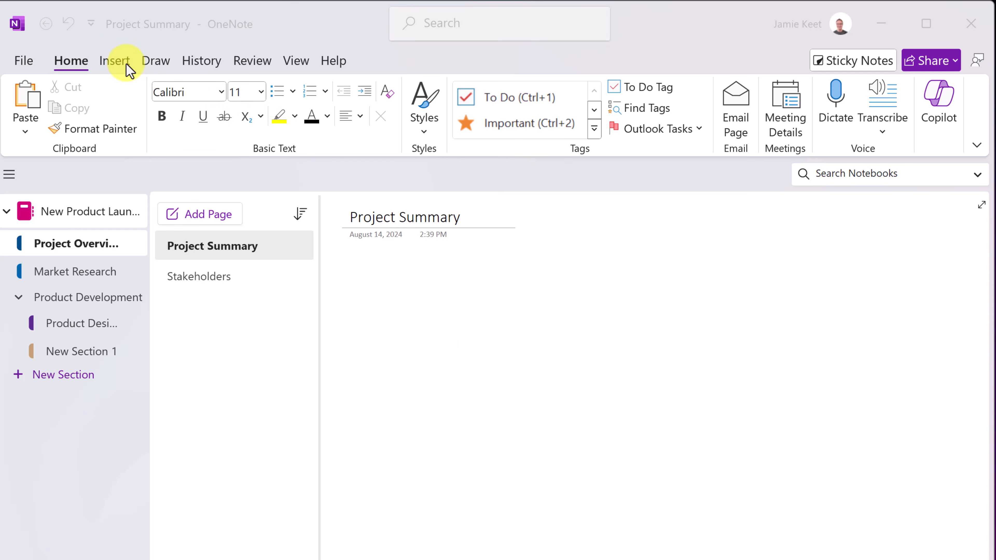
Step: Fit the Project Summary page to page width and set its zoom to 200%
left_click(303, 64)
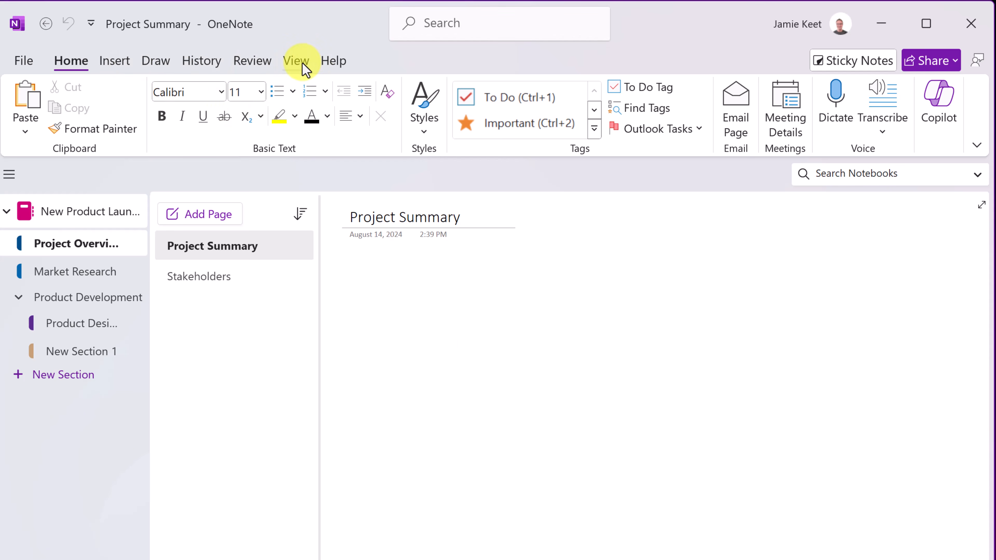
left_click(292, 65)
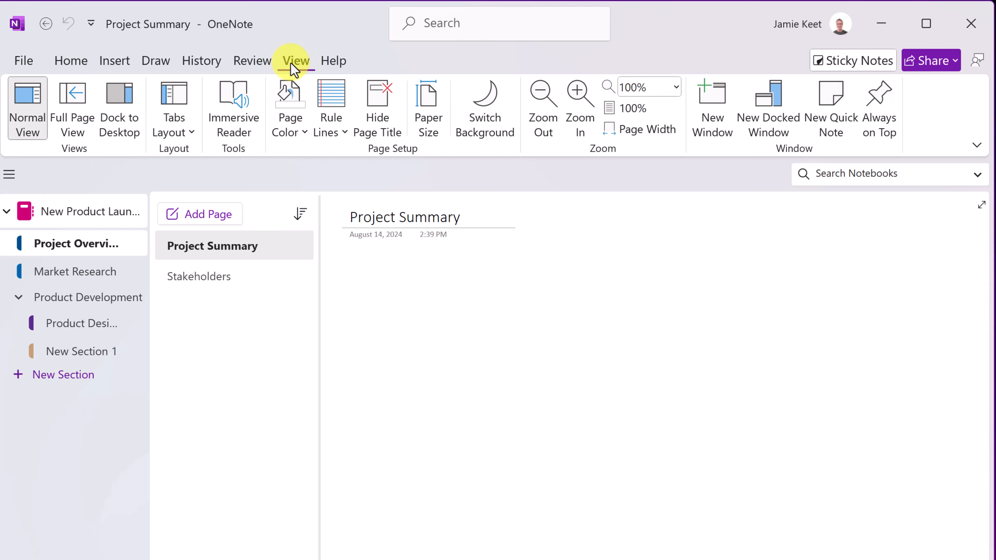
left_click(661, 137)
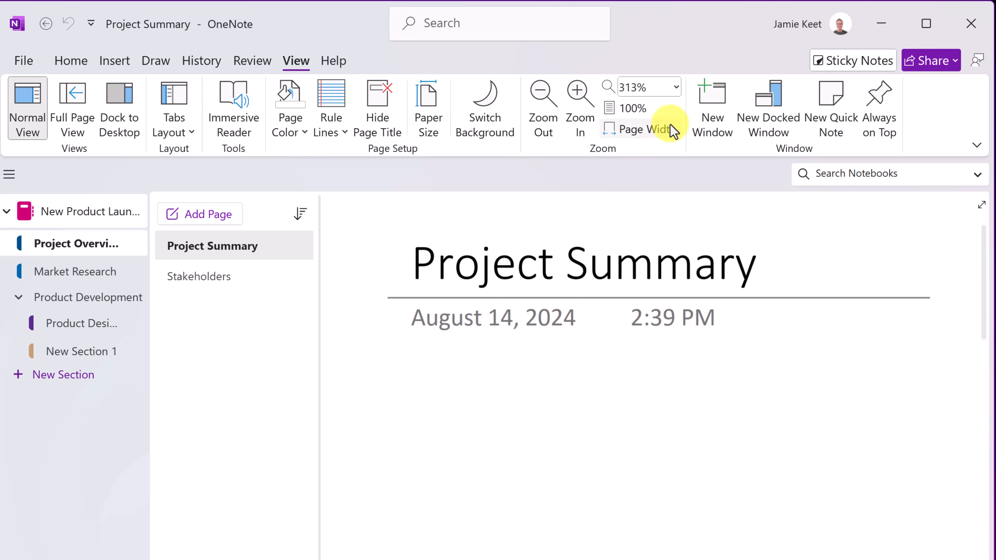
left_click(677, 88)
left_click(637, 105)
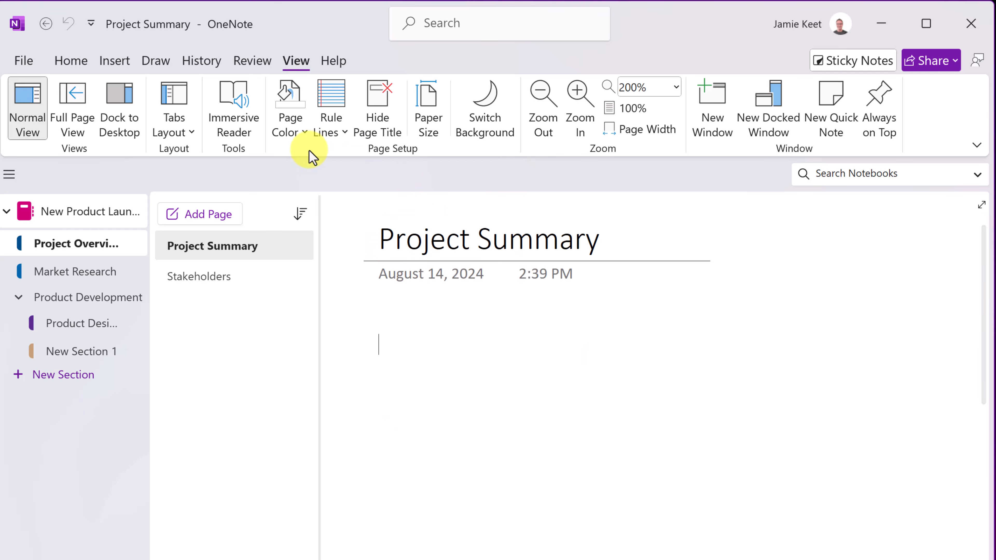
Step: Apply a light pink page color and rule lines to Project Summary, and replace the lines with the second-smallest grid pattern
left_click(295, 137)
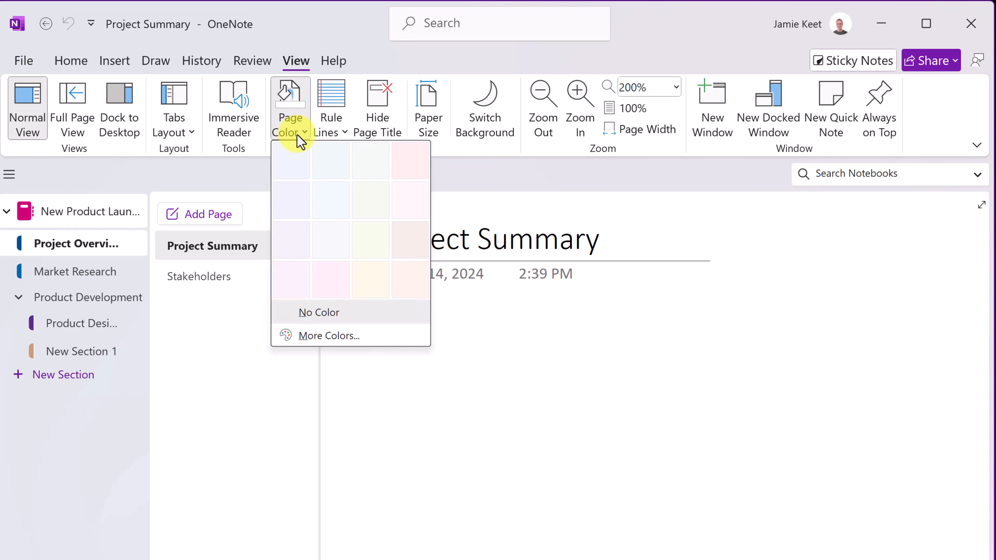
left_click(329, 291)
left_click(335, 102)
left_click(347, 136)
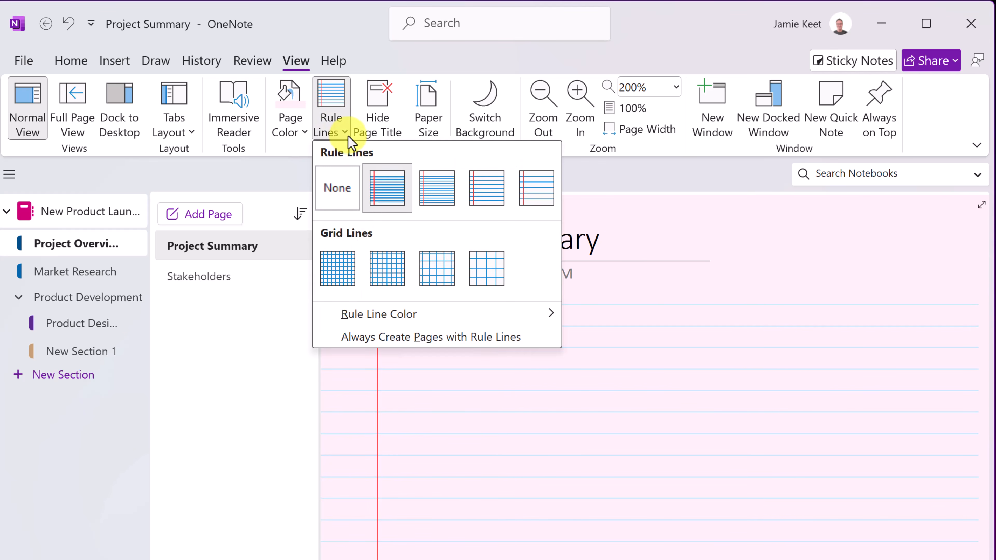
left_click(387, 274)
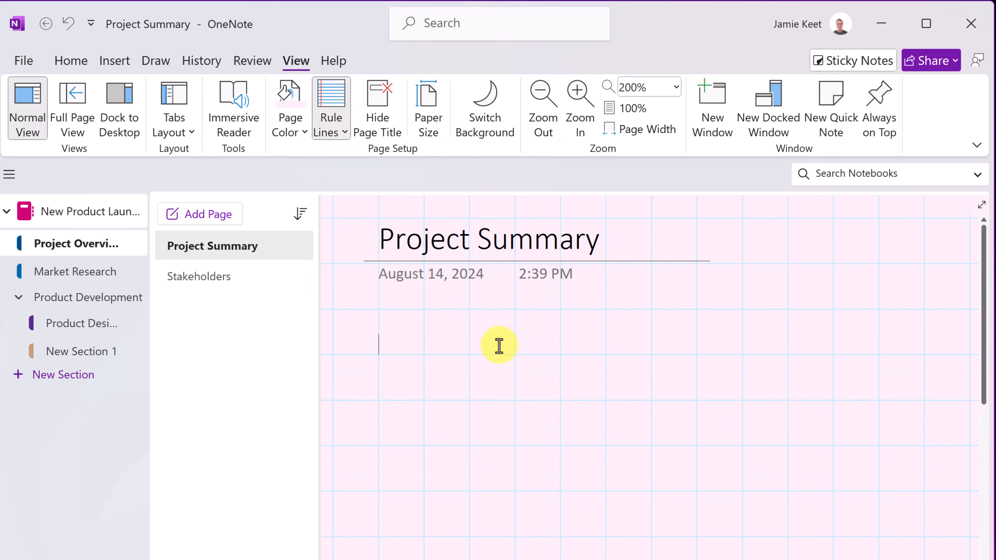
Step: Remove the grid lines and the page color from Project Summary
left_click(345, 133)
left_click(329, 186)
left_click(289, 118)
left_click(318, 313)
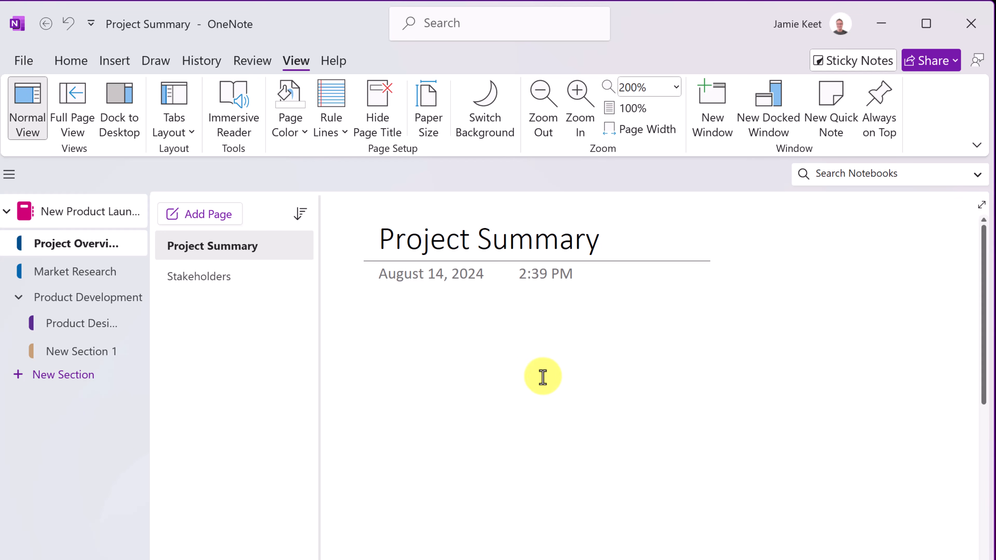
Step: Add a note reading Hello below the Project Summary page title
left_click(387, 386)
left_click(365, 350)
type("Hello")
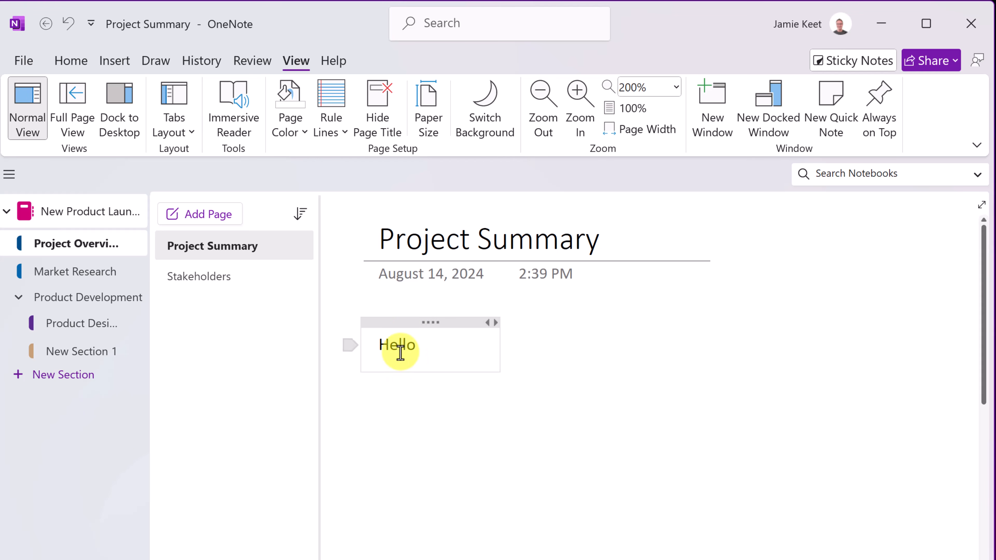
Step: Format the Hello text as bold, dark blue-gray and 14 pt, and reposition its note container
left_click_drag(431, 348, 378, 344)
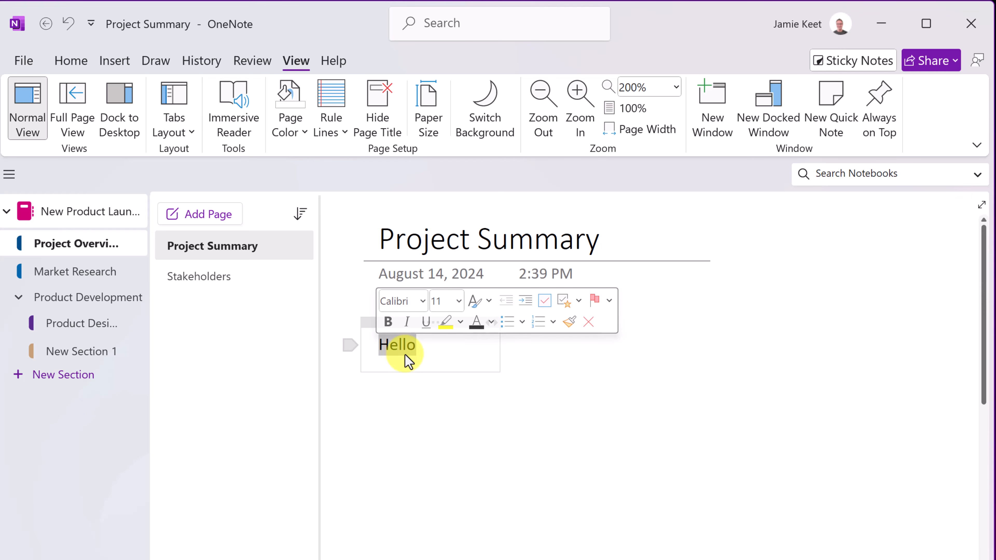
left_click(387, 322)
left_click(491, 322)
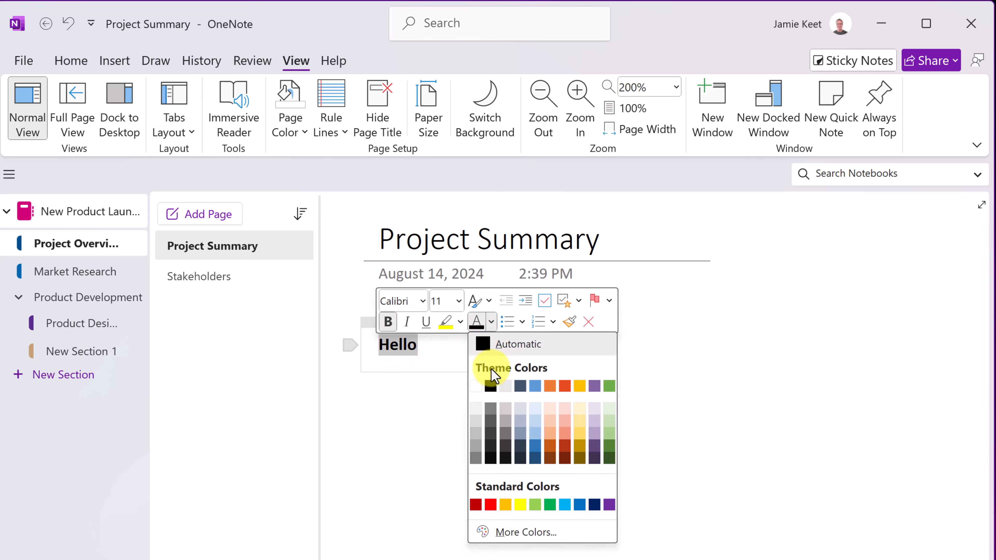
left_click(520, 386)
left_click(459, 301)
left_click(445, 473)
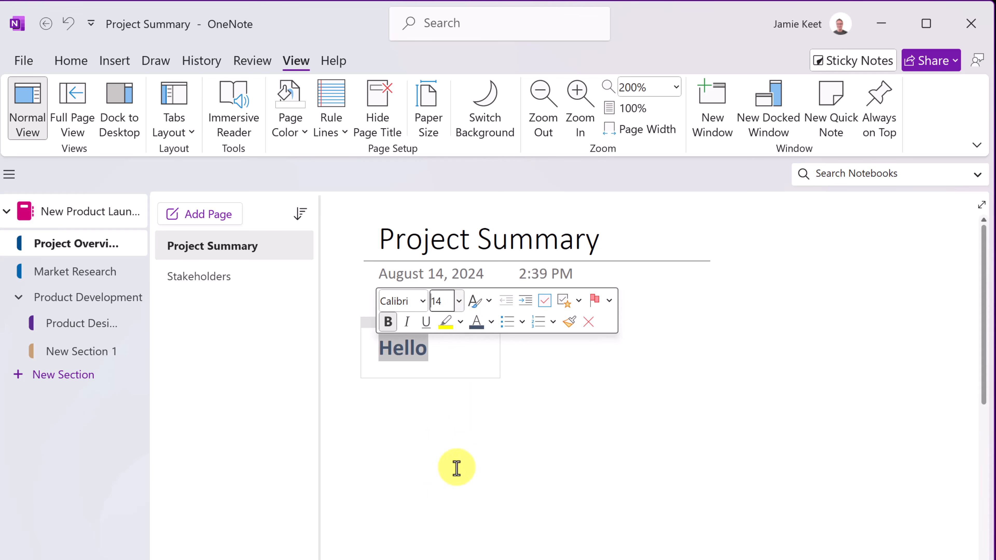
left_click(505, 429)
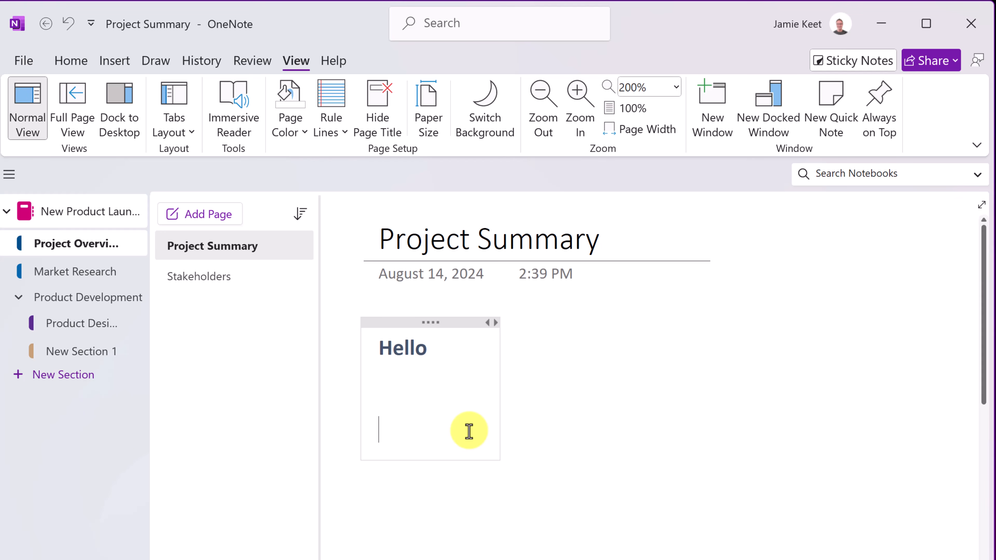
left_click_drag(410, 321, 432, 359)
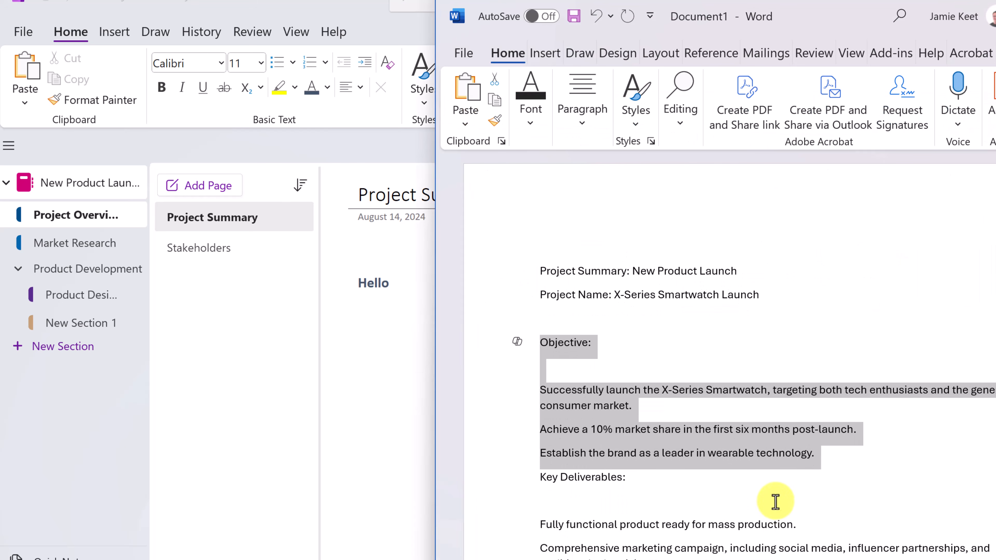
Step: Copy the Objective heading and its three statements from the Word document into OneNote's Project Summary page as a note beside Hello
left_click(852, 471)
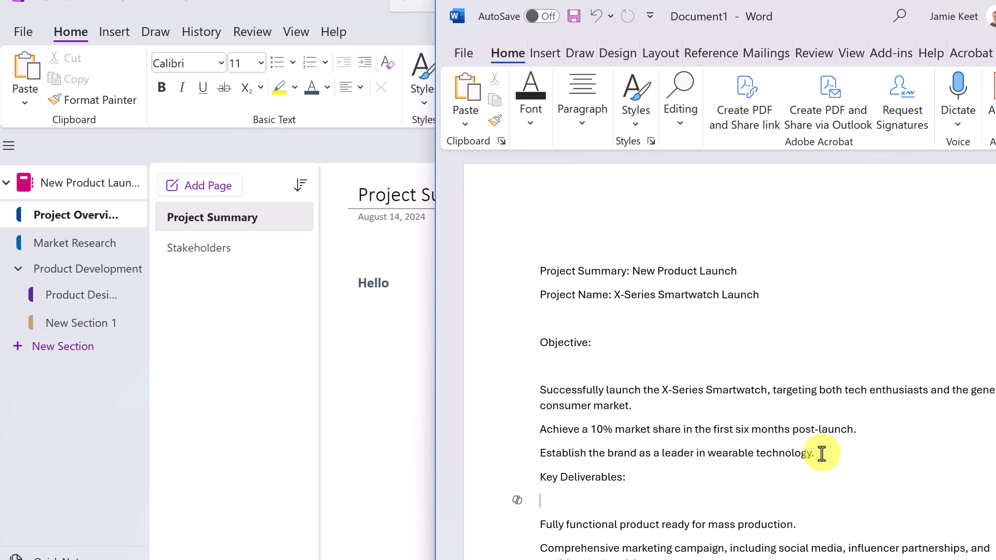
left_click_drag(816, 454, 536, 343)
key("ctrl+c")
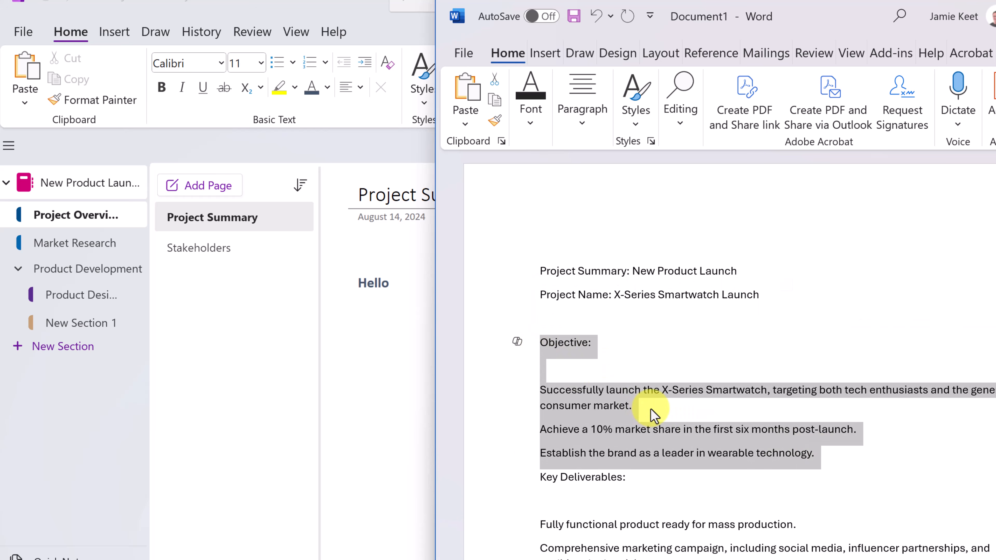
left_click(369, 394)
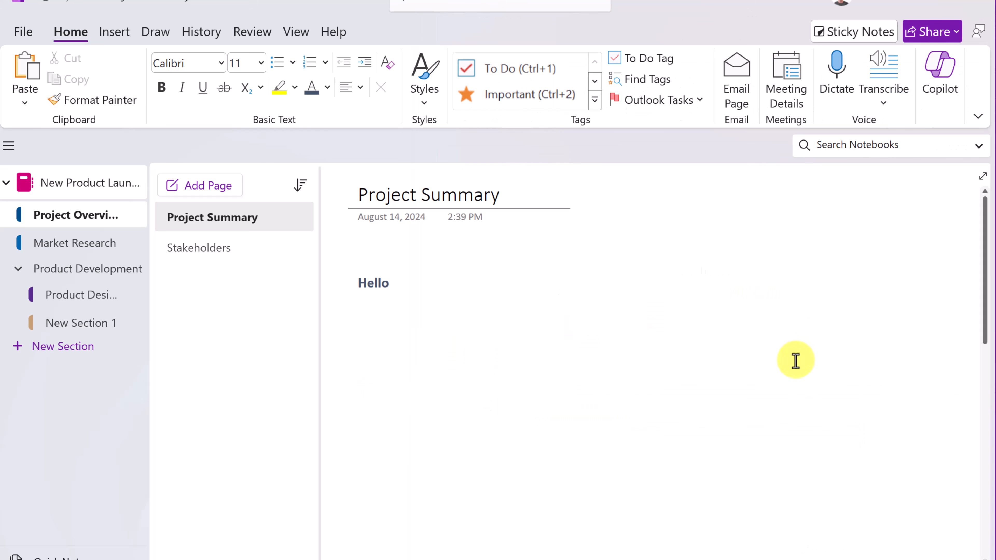
key("ctrl+v")
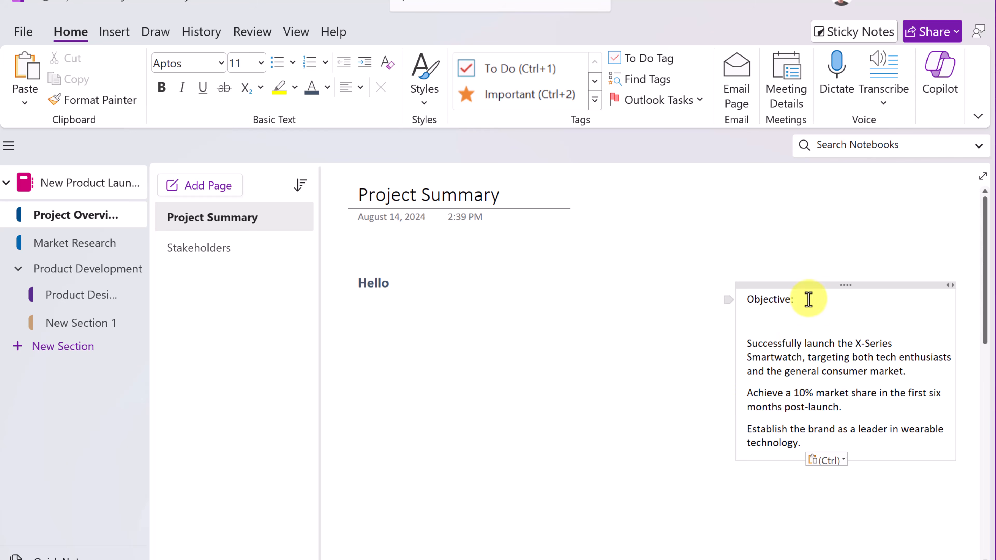
left_click_drag(810, 286, 756, 268)
Step: Insert the "how to create and edit podcasts" picture from the screenshots folder into the empty area between Hello and the Objective note
left_click(589, 360)
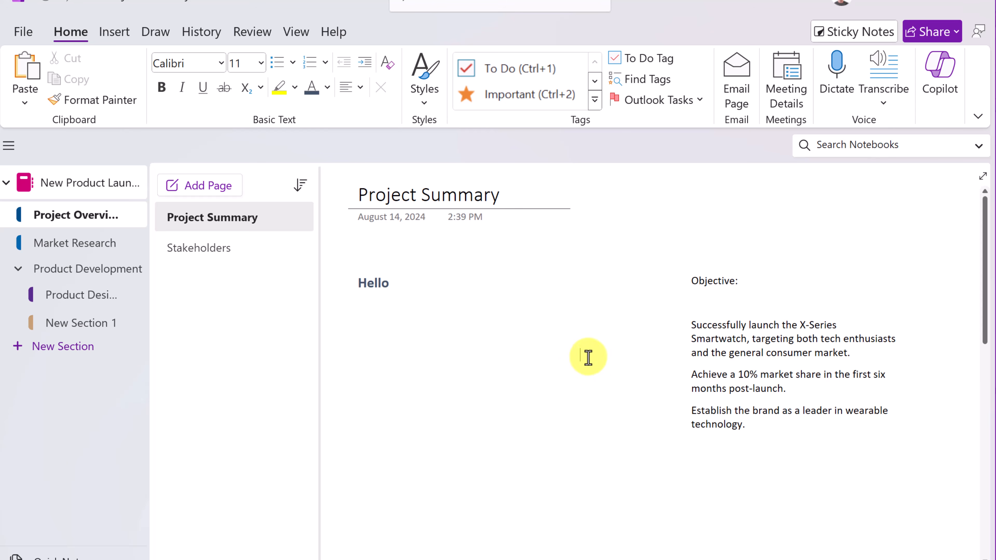
left_click(117, 33)
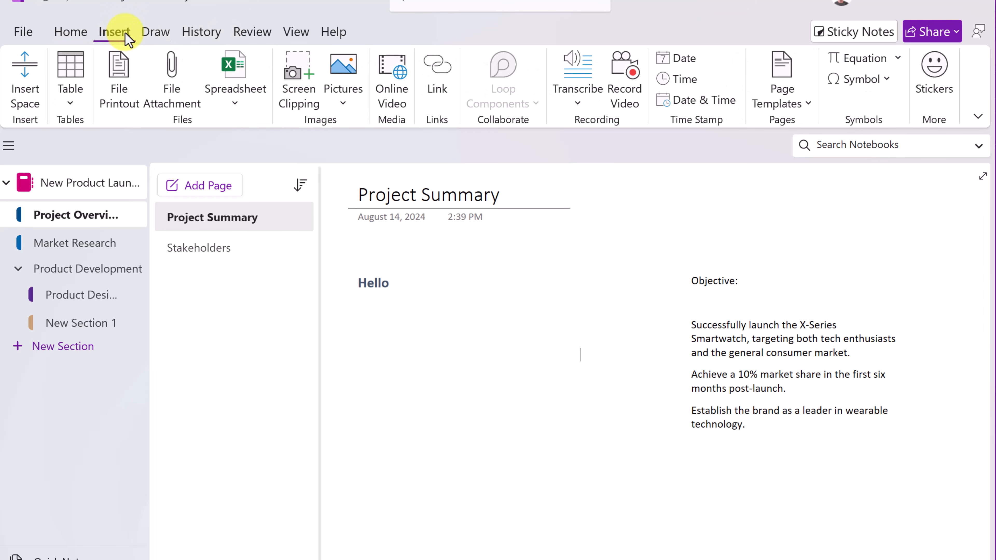
left_click(345, 102)
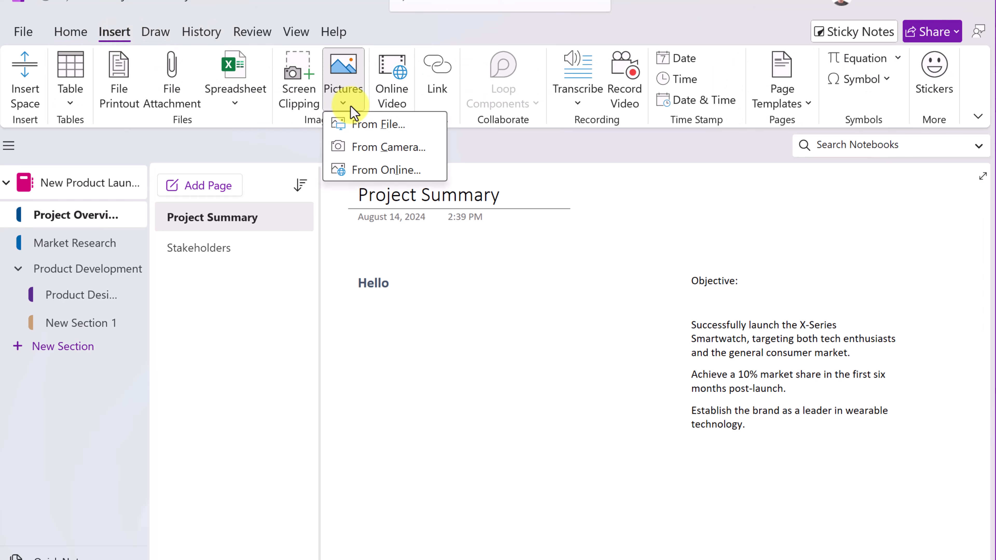
left_click(370, 125)
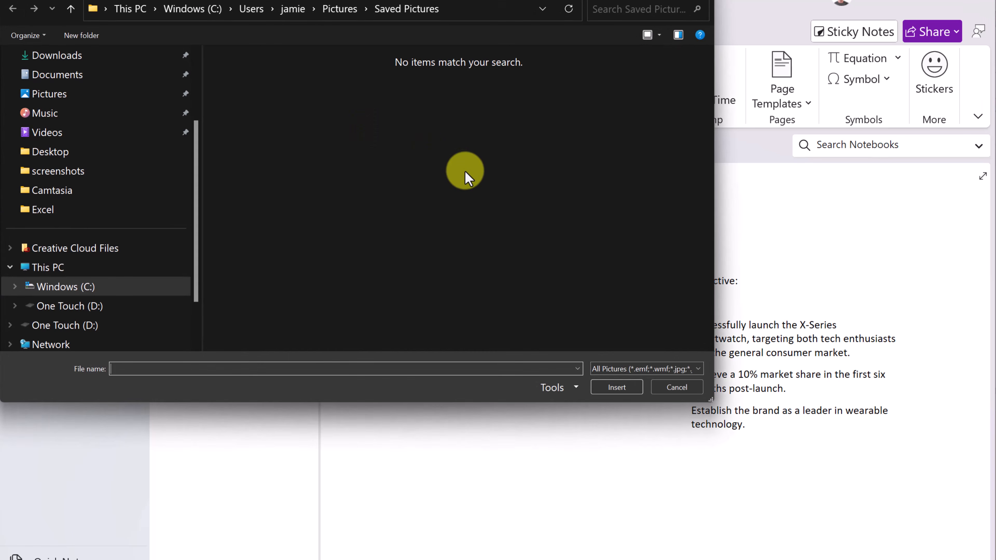
scroll(140, 172, "up", 2)
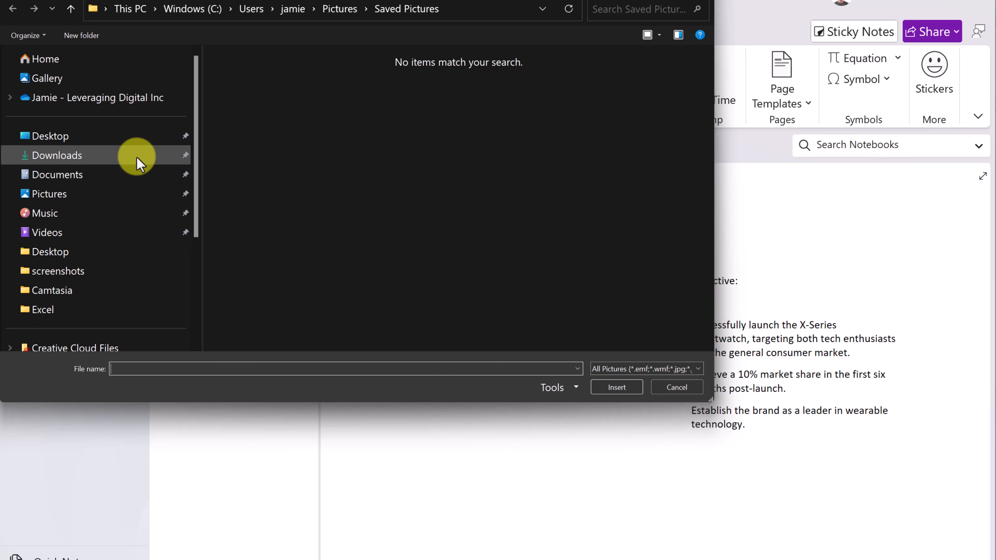
left_click(96, 270)
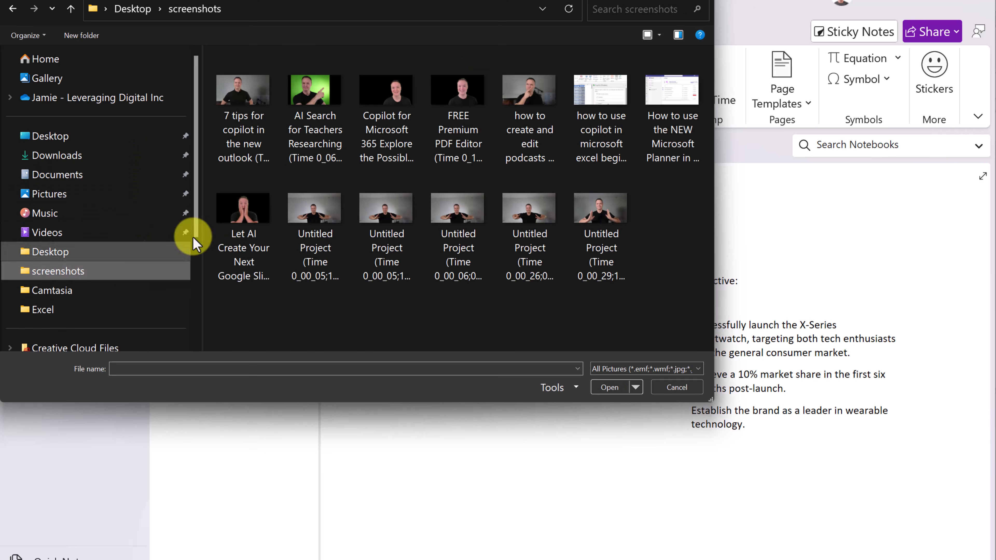
left_click(525, 104)
left_click(610, 387)
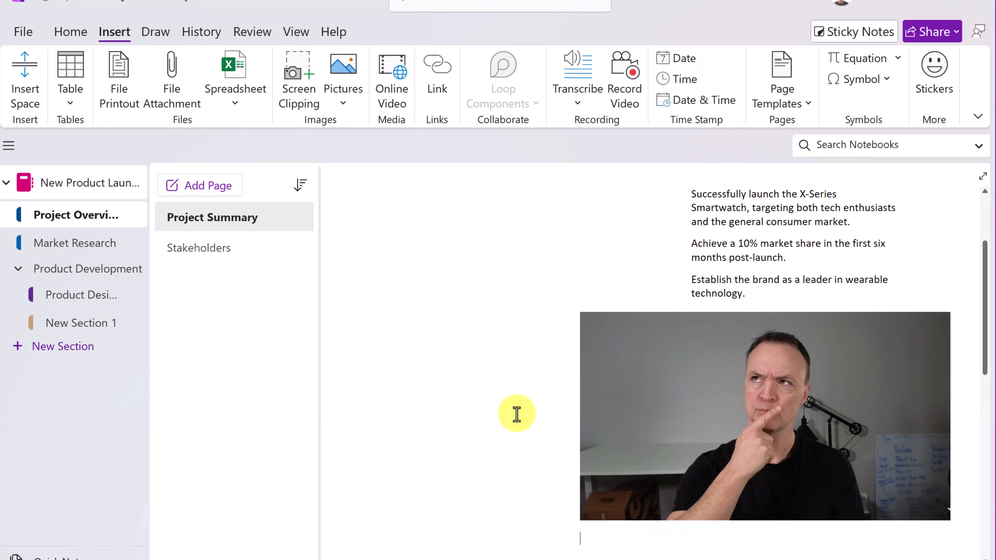
Step: Copy the photo of two golden puppies from the Pexels dogs search and paste it below Hello on OneNote's Project Summary page
scroll(516, 414, "up", 3)
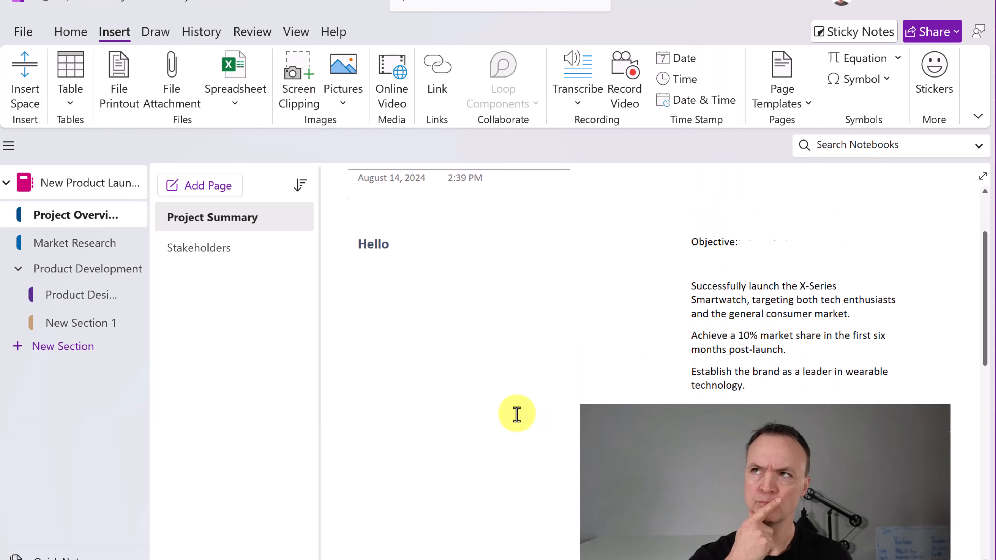
left_click(472, 375)
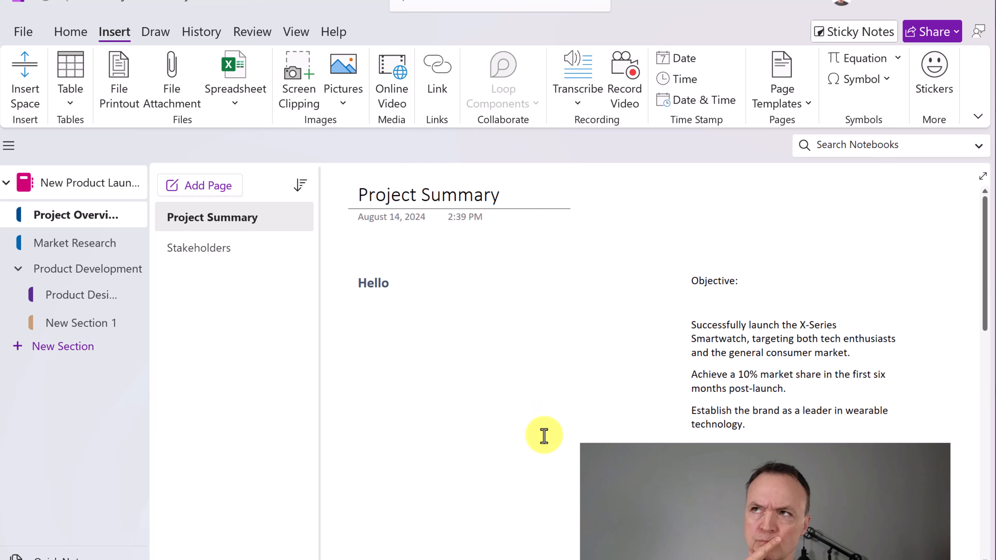
key("alt+Tab")
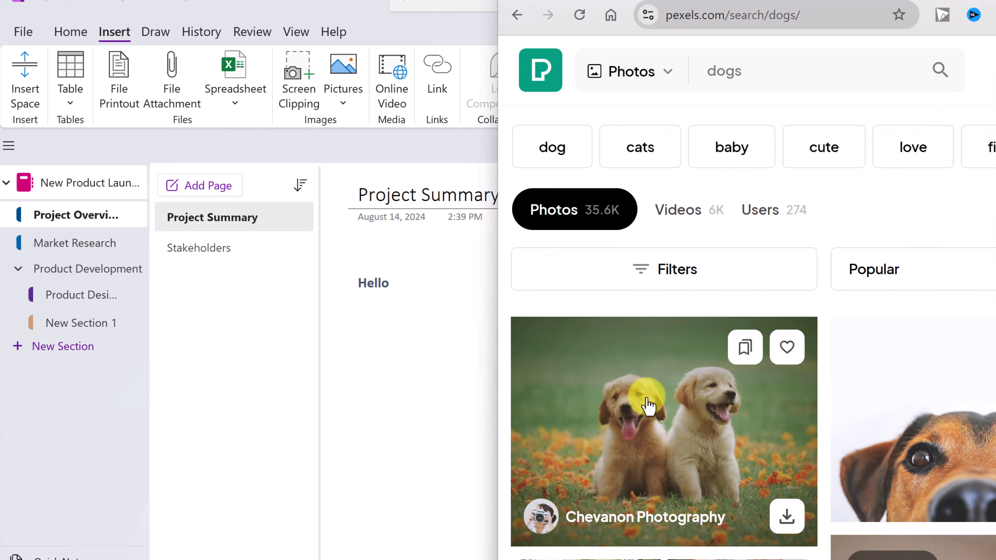
right_click(631, 386)
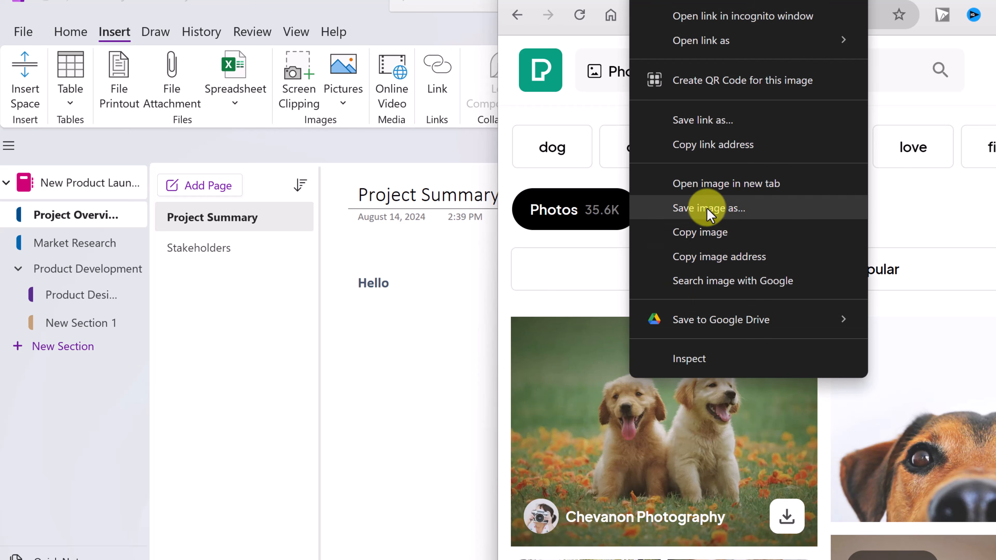
left_click(694, 231)
left_click(351, 357)
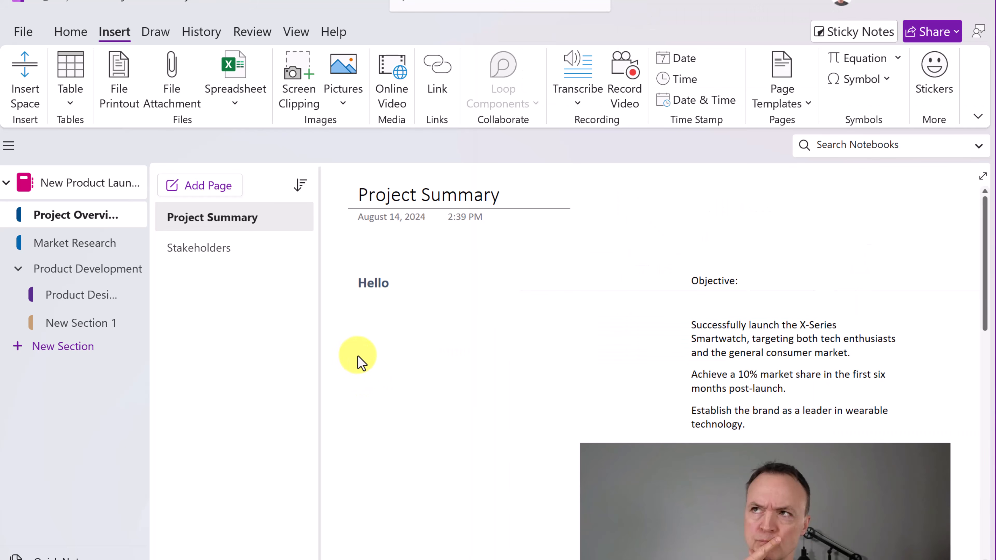
key("ctrl+v")
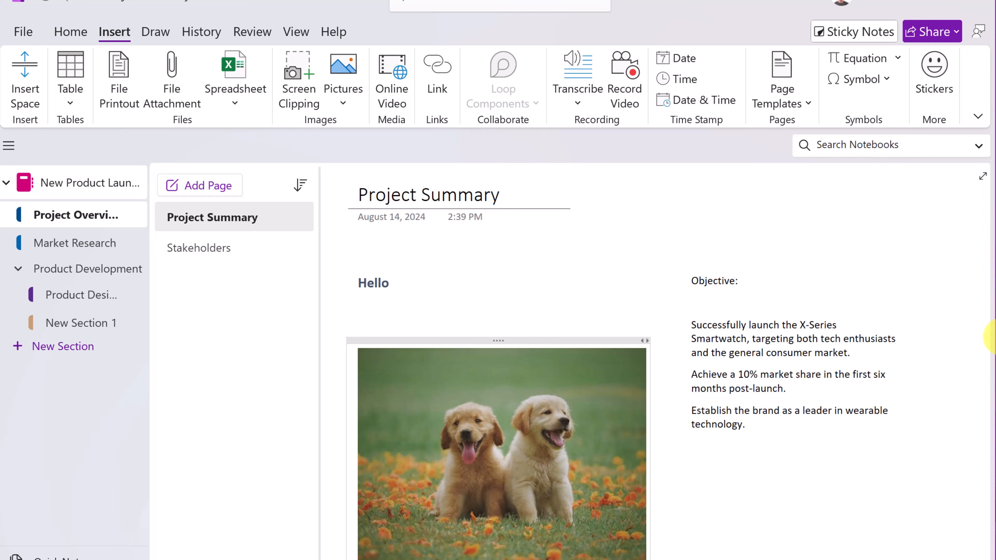
Step: Bring the photo of three seated dogs from the Pexels results directly into the Hello note in OneNote, above the puppies picture
key("alt+Tab")
scroll(763, 378, "down", 5)
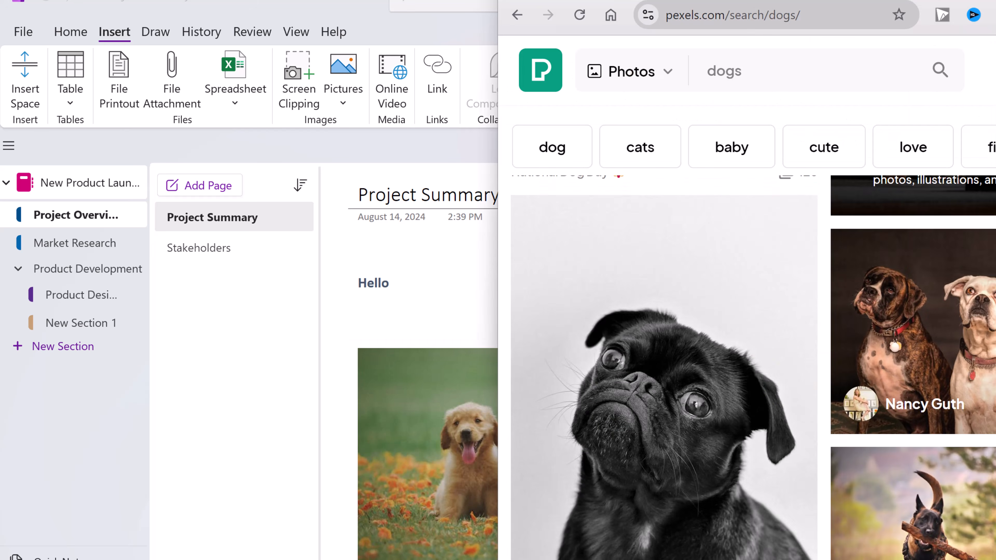
left_click_drag(937, 331, 356, 312)
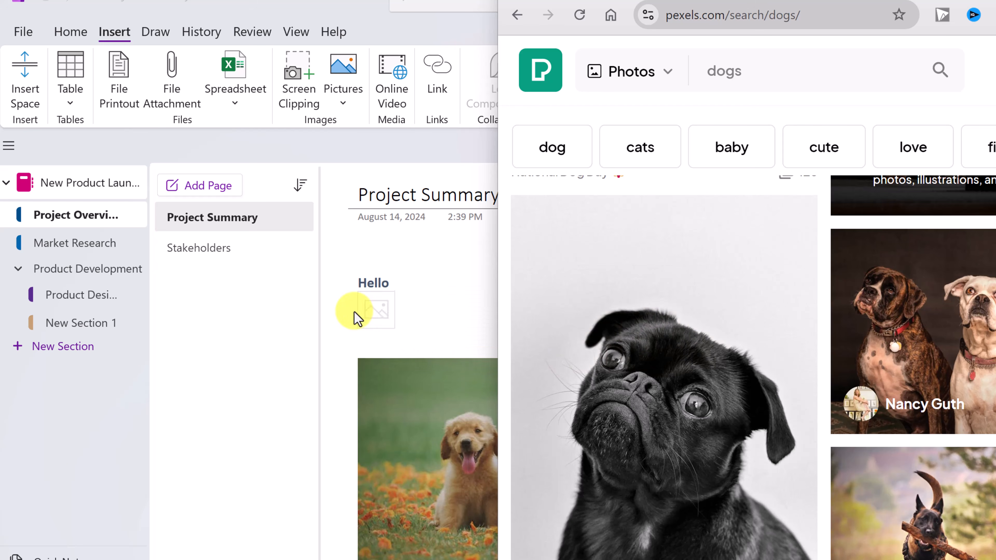
left_click(333, 398)
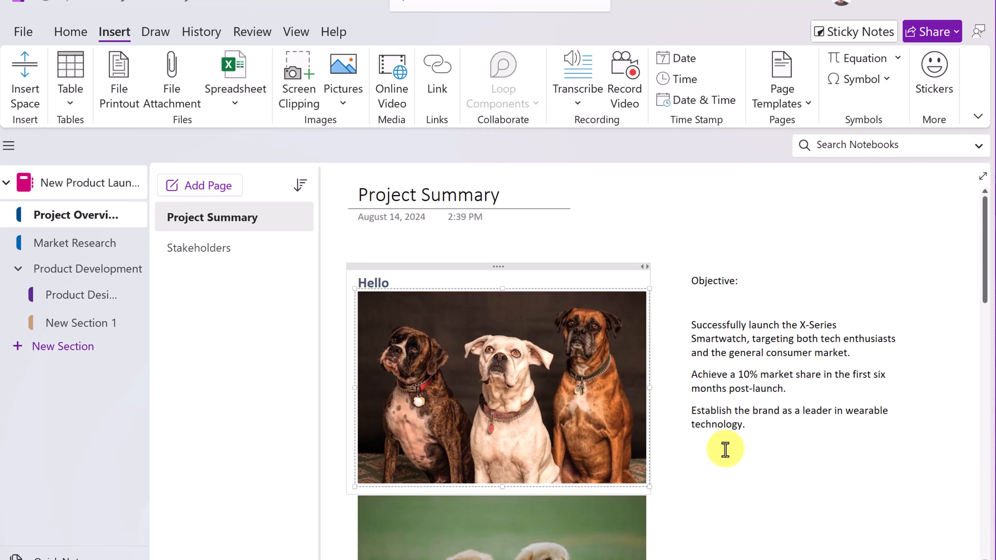
Step: Copy the web address of the YouTube video "Outlook Email Signature Made Simple with Canva" and paste it beside the puppies picture in OneNote
left_click(995, 79)
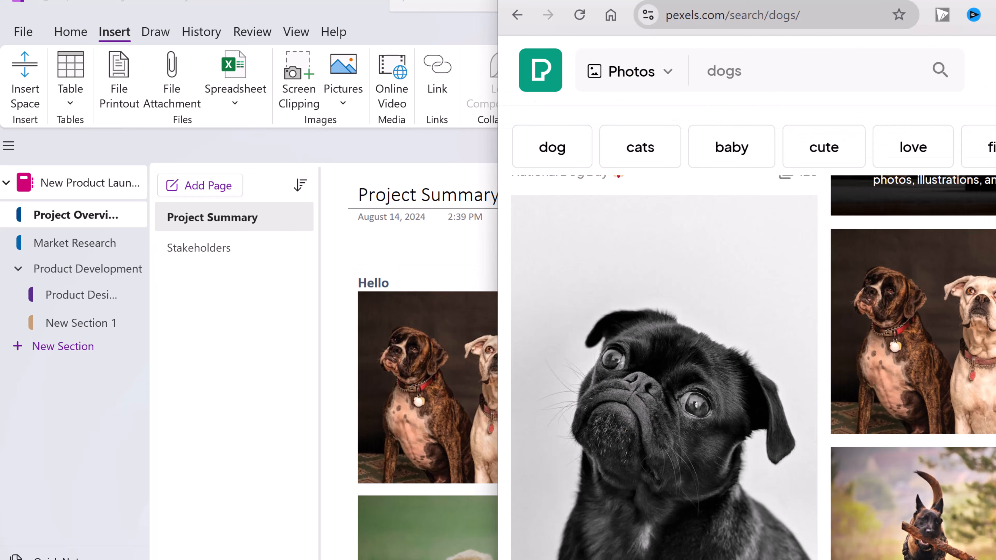
left_click(706, 1)
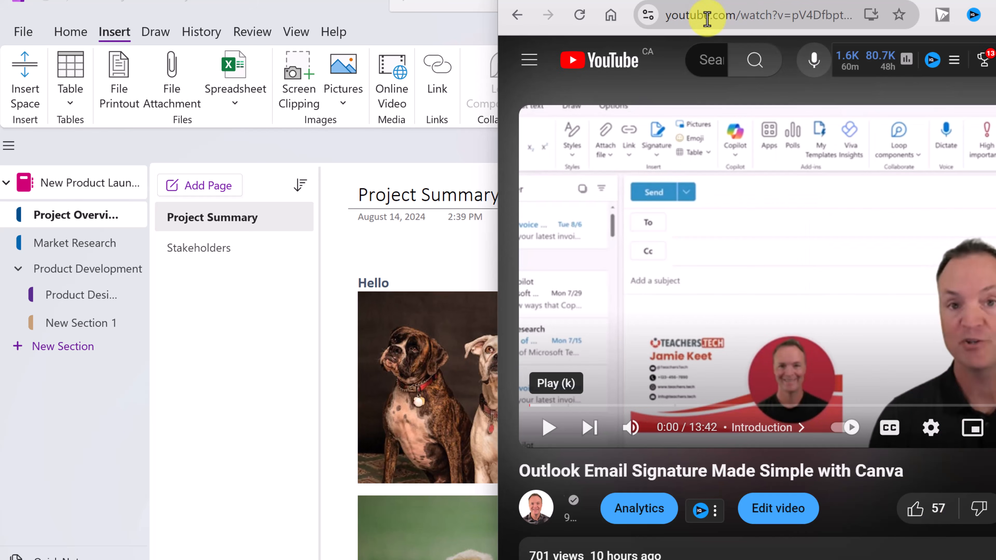
right_click(707, 17)
left_click(751, 177)
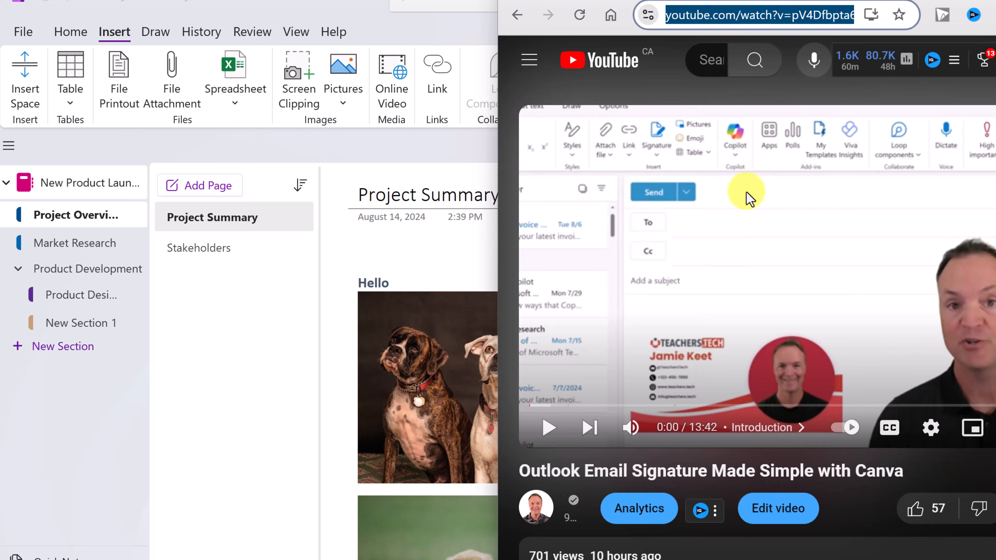
left_click(329, 267)
scroll(733, 367, "down", 8)
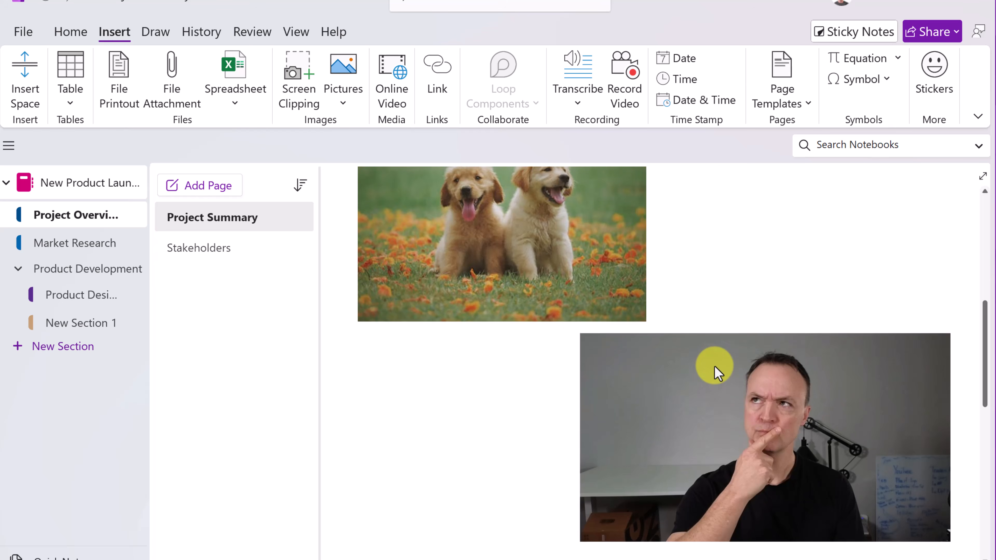
scroll(714, 369, "up", 2)
left_click(714, 264)
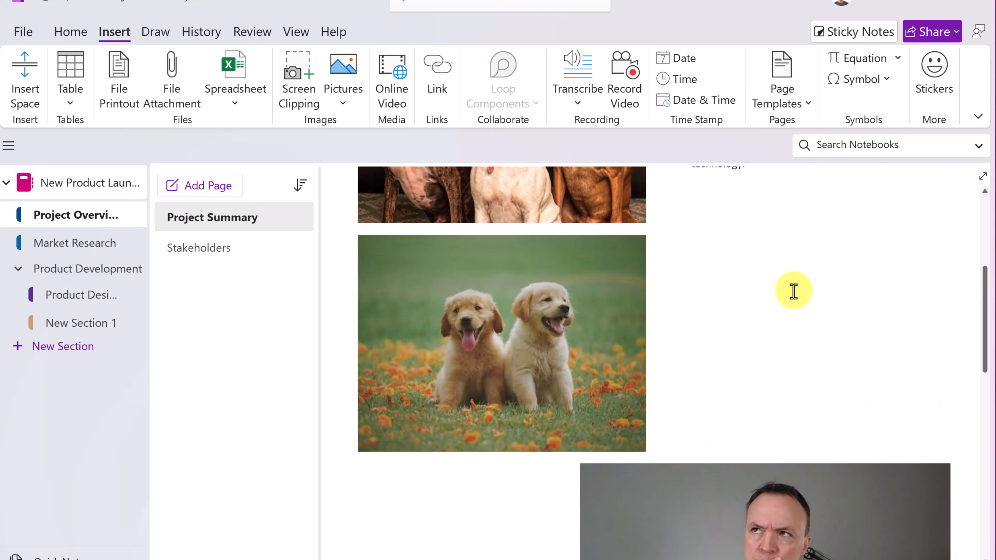
key("ctrl+v")
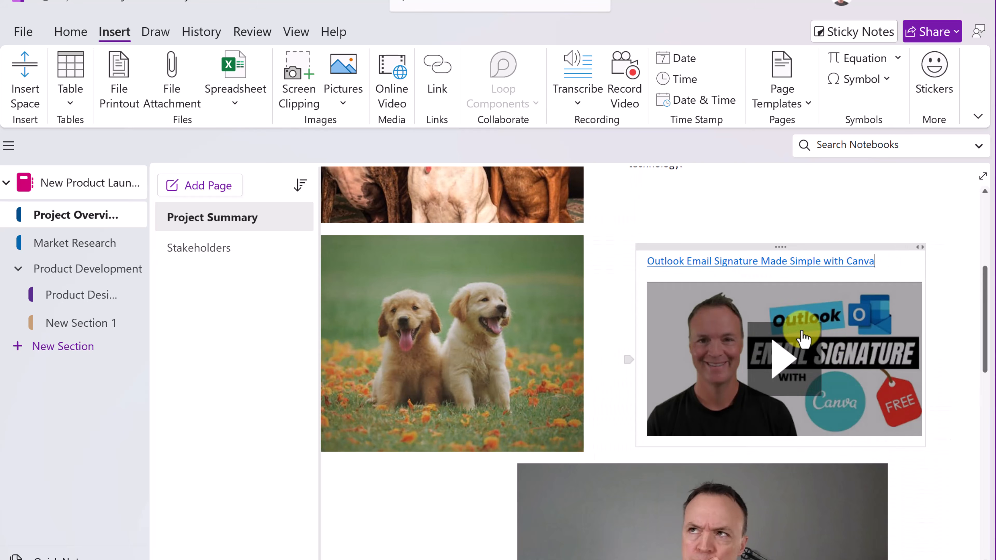
Step: Play the embedded Outlook email signature video on the Project Summary page, and pause it
left_click(786, 371)
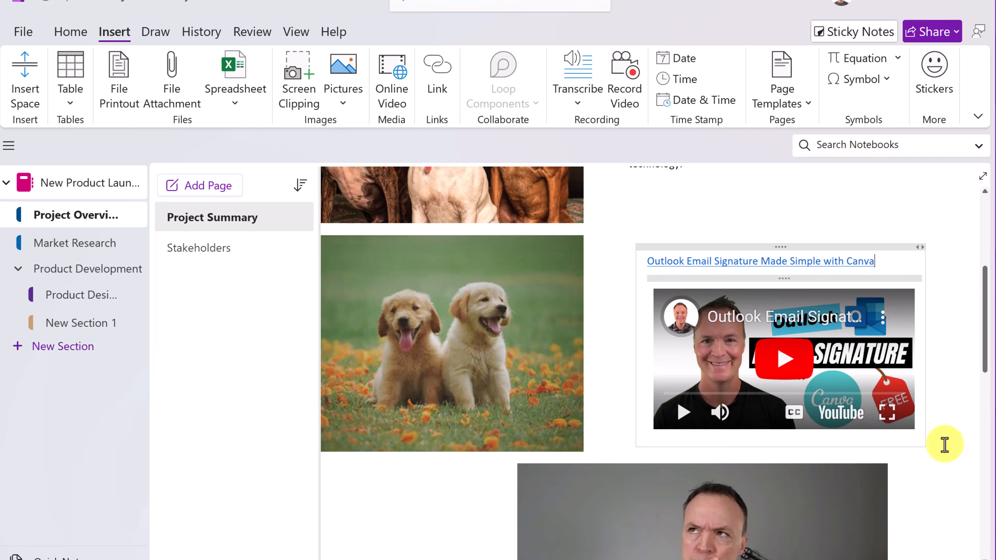
left_click(772, 359)
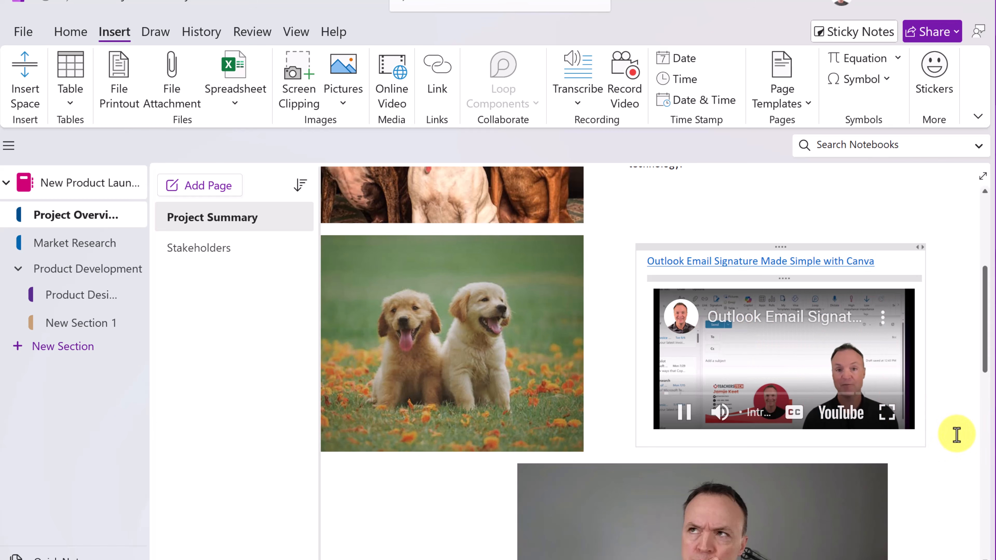
left_click(686, 411)
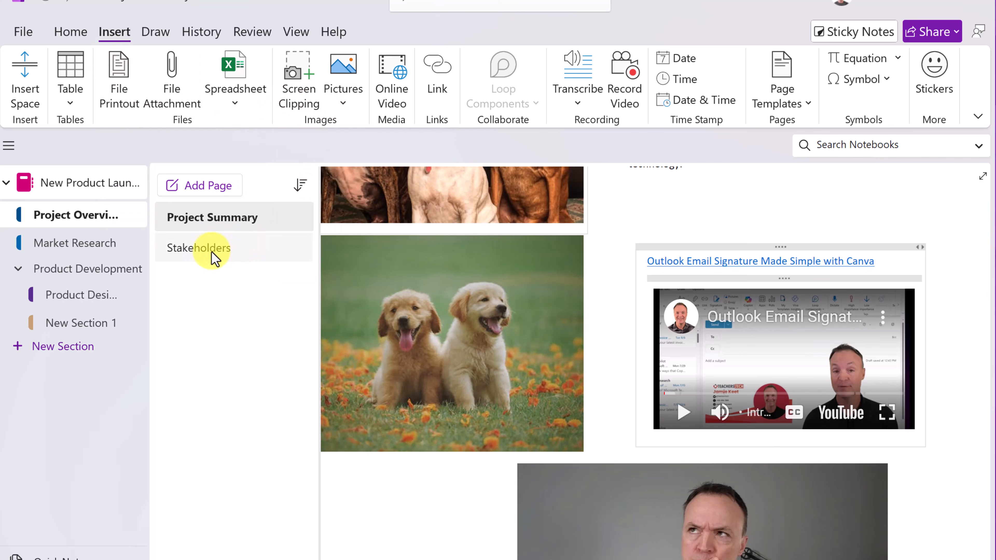
Step: Open the Stakeholders page in the Project Overview section
left_click(218, 257)
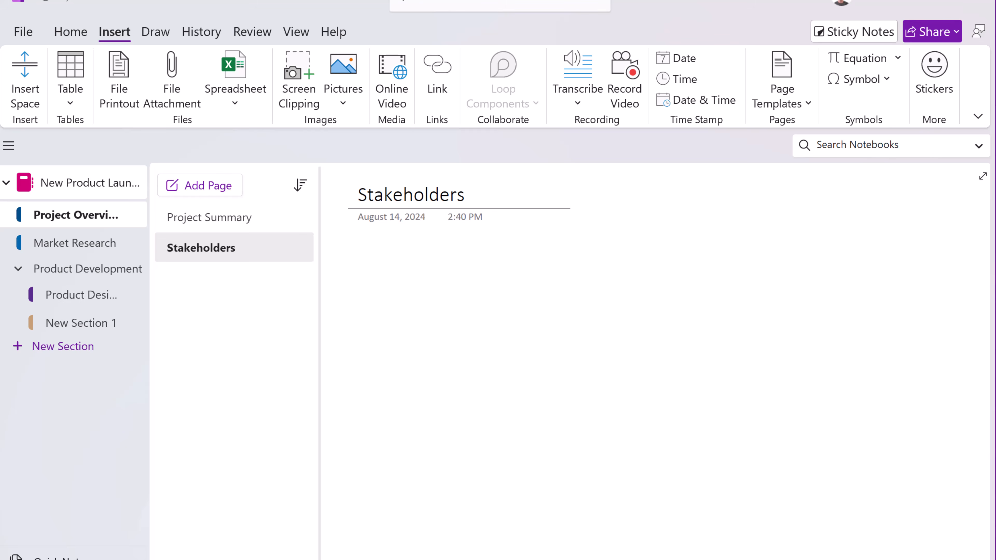
Step: Insert a screen clipping of the teachers.tech home page, from its logo down through the article list, on the Stakeholders page
key("alt+Tab")
left_click(890, 0)
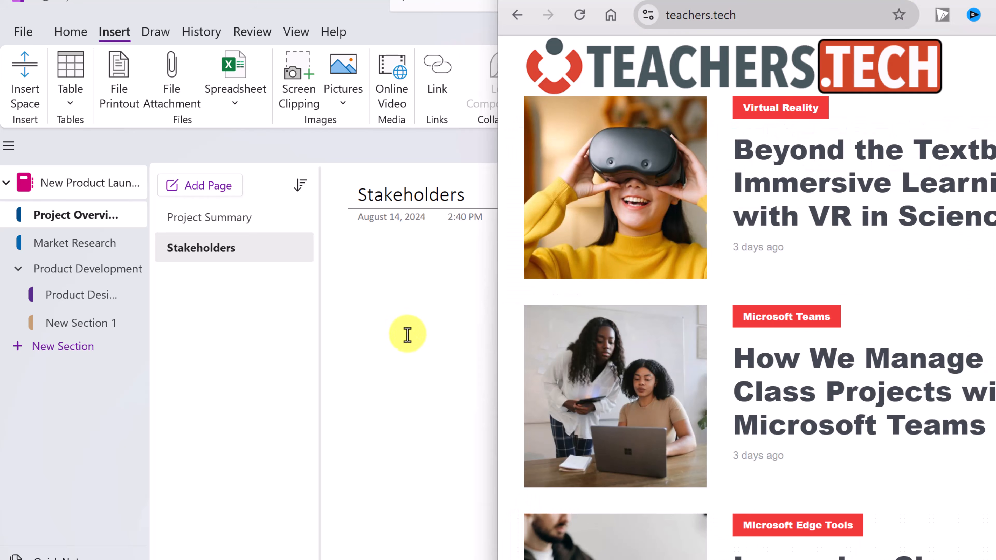
left_click(402, 354)
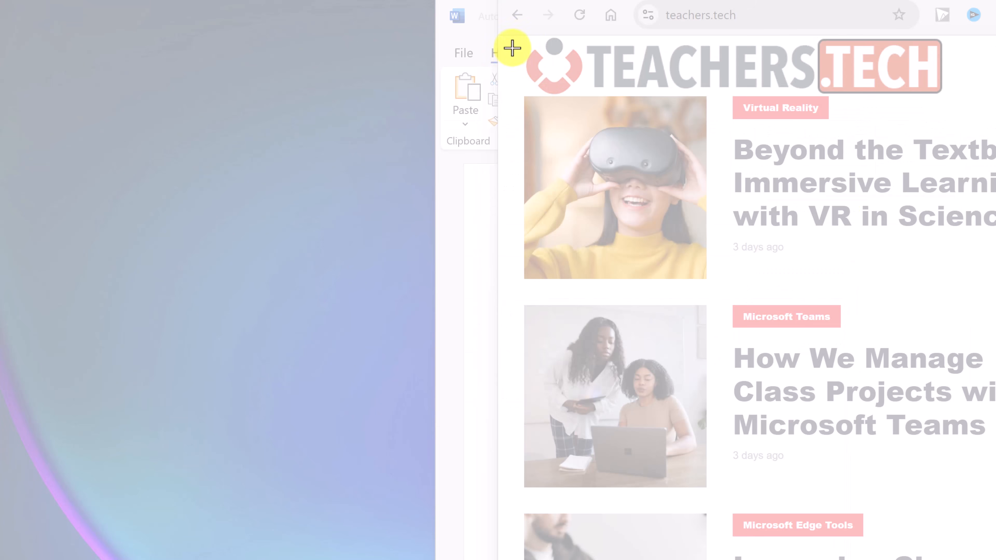
left_click_drag(512, 48, 995, 491)
scroll(652, 363, "up", 5)
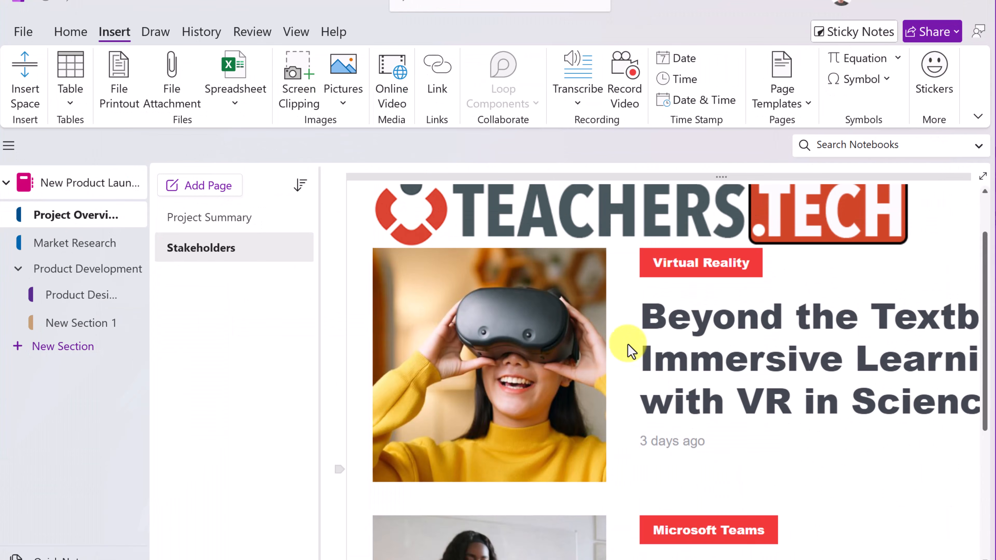
scroll(631, 352, "up", 2)
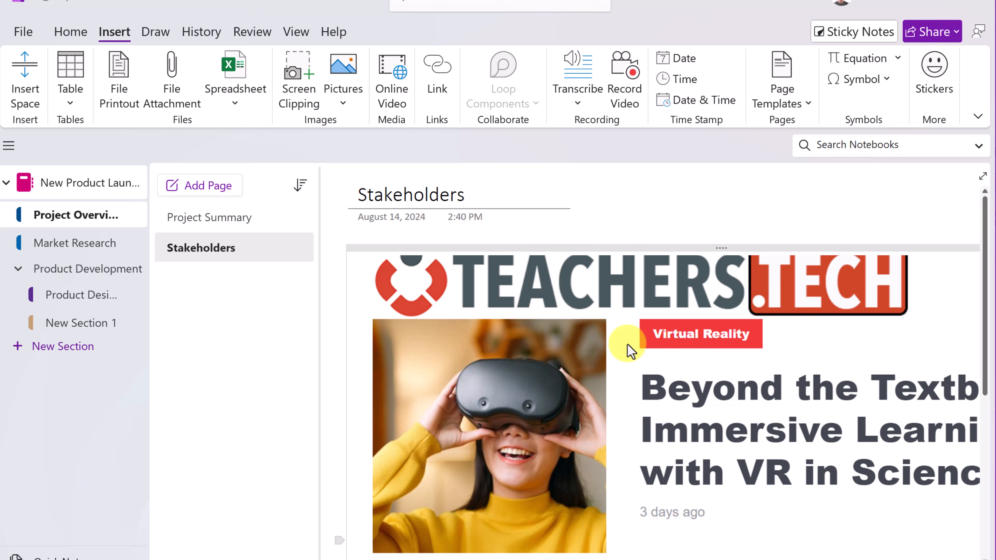
Step: Delete the teachers.tech clipping and its note container with the capture caption from the Stakeholders page
left_click(513, 352)
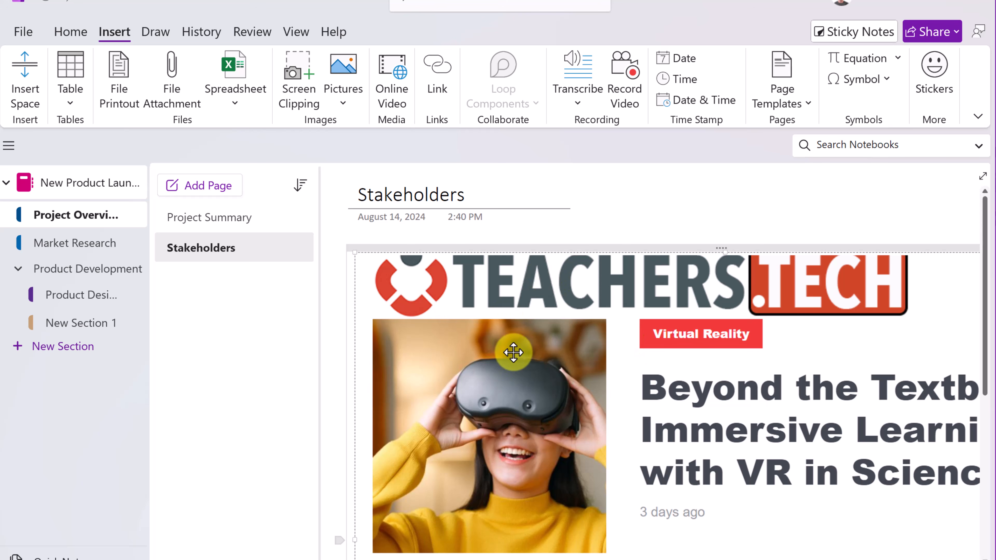
key("Delete")
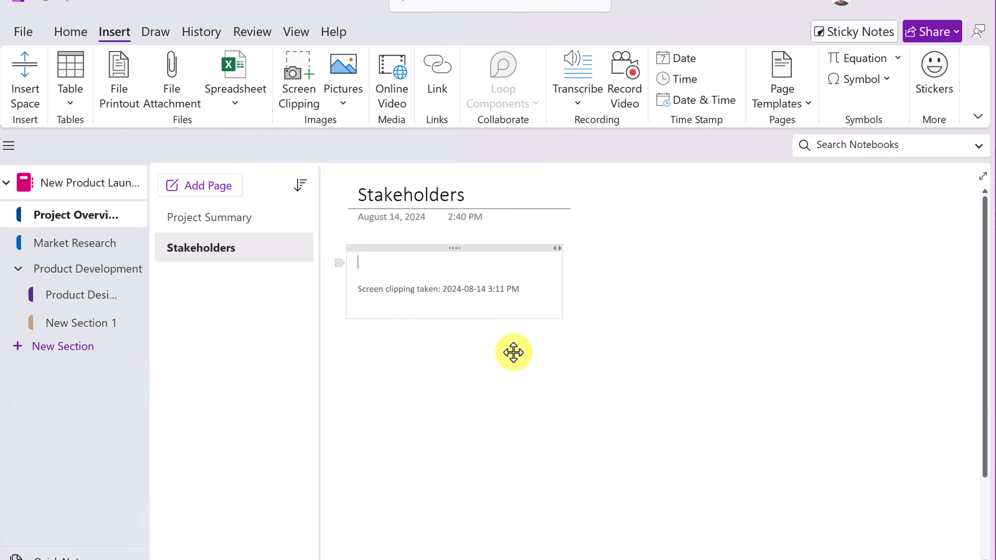
left_click(433, 245)
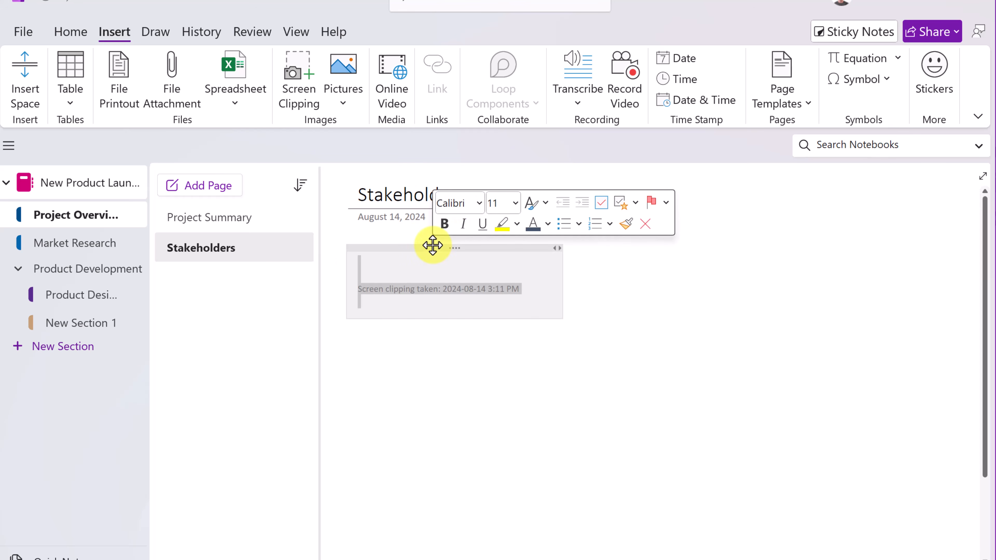
key("Delete")
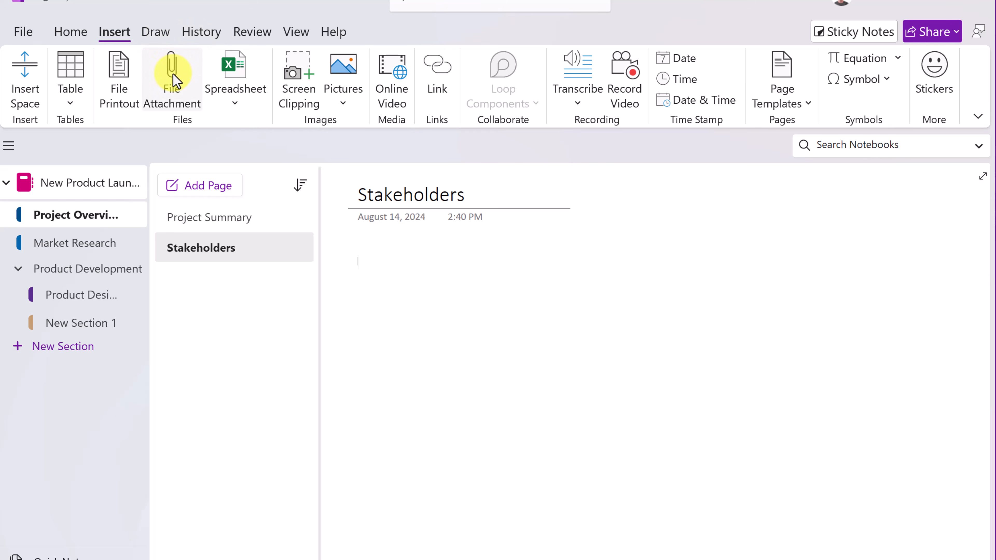
Step: Attach Dogs.pptx from the OneNote folder on the Desktop to the Stakeholders page as a file attachment
left_click(175, 80)
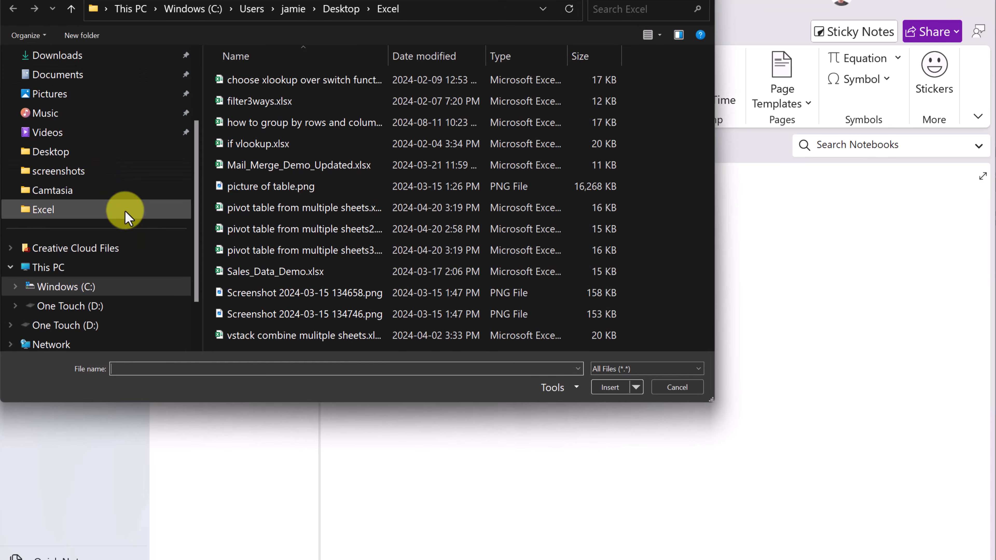
scroll(118, 217, "up", 3)
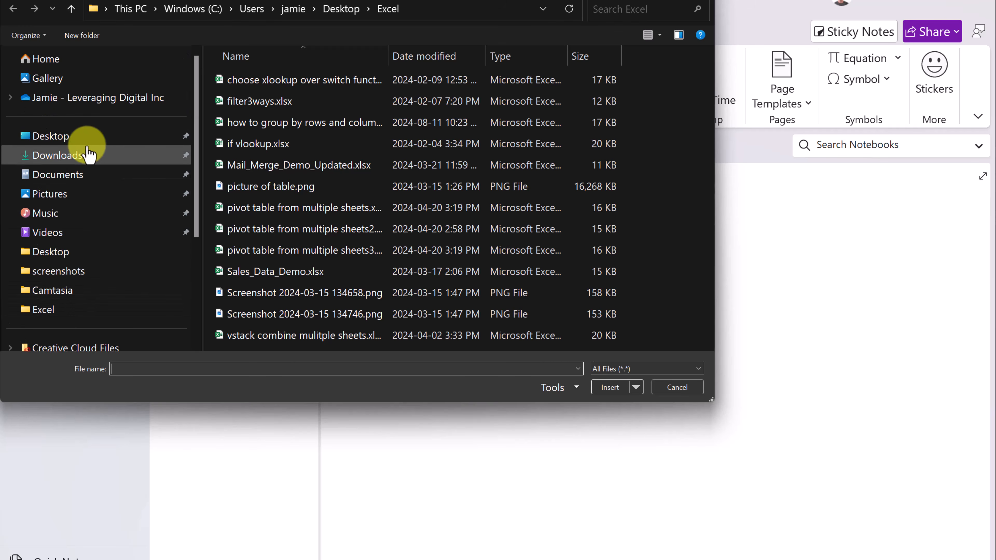
left_click(172, 135)
double_click(245, 250)
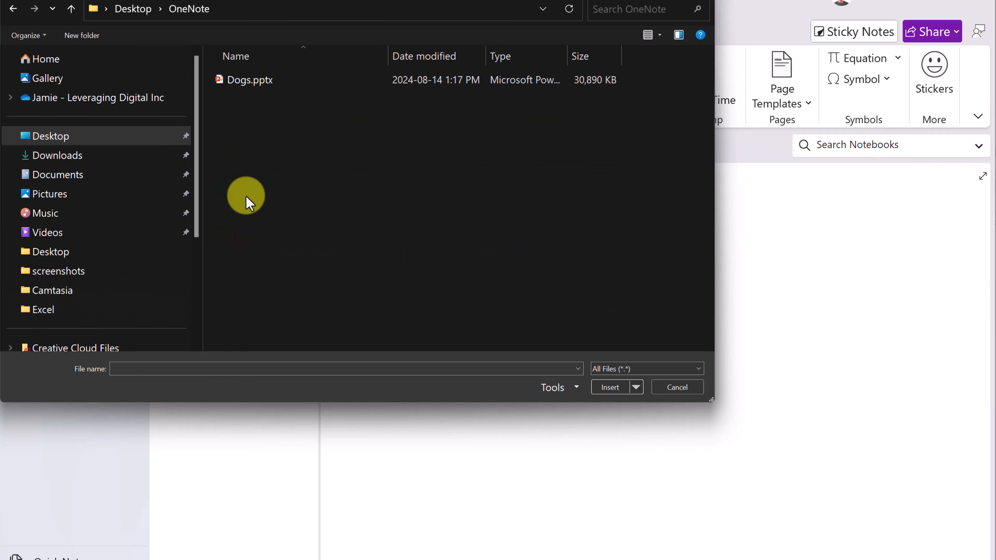
left_click(234, 87)
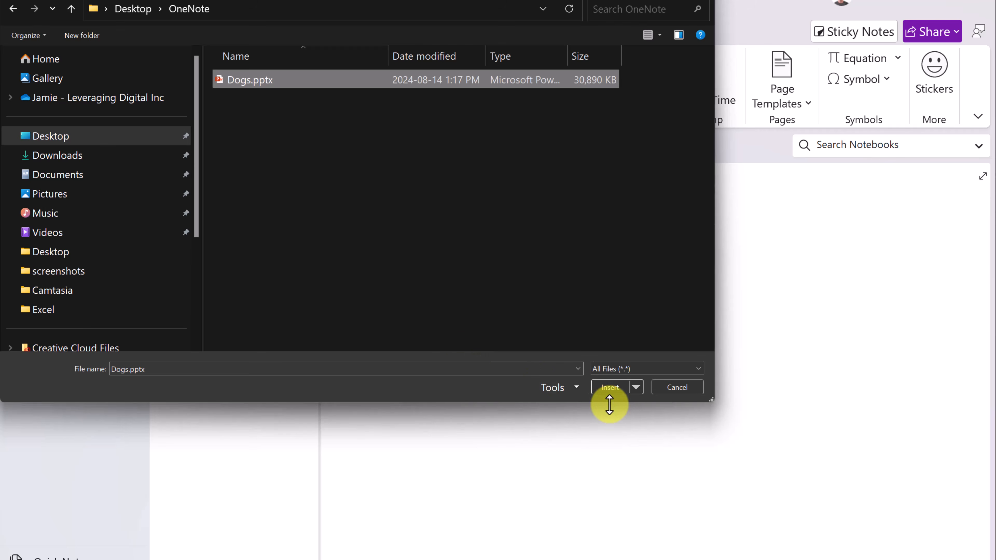
left_click(611, 388)
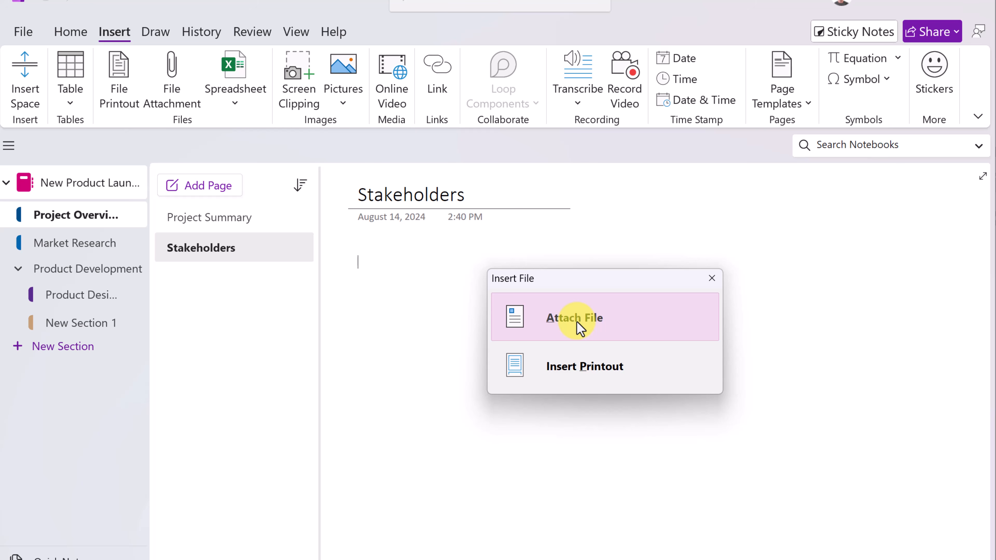
left_click(592, 322)
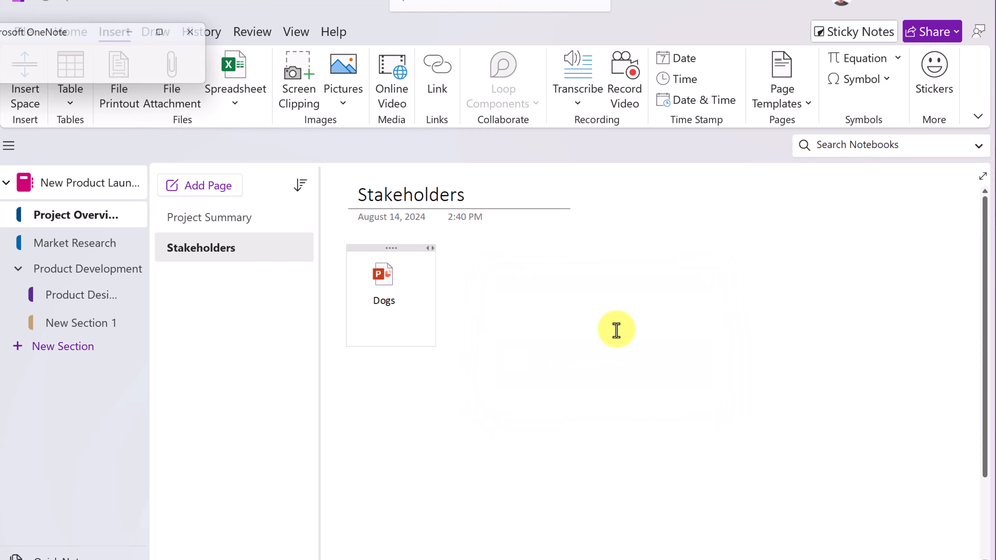
Step: Delete the Dogs file attachment and its note container from the Stakeholders page
mouse_move(381, 286)
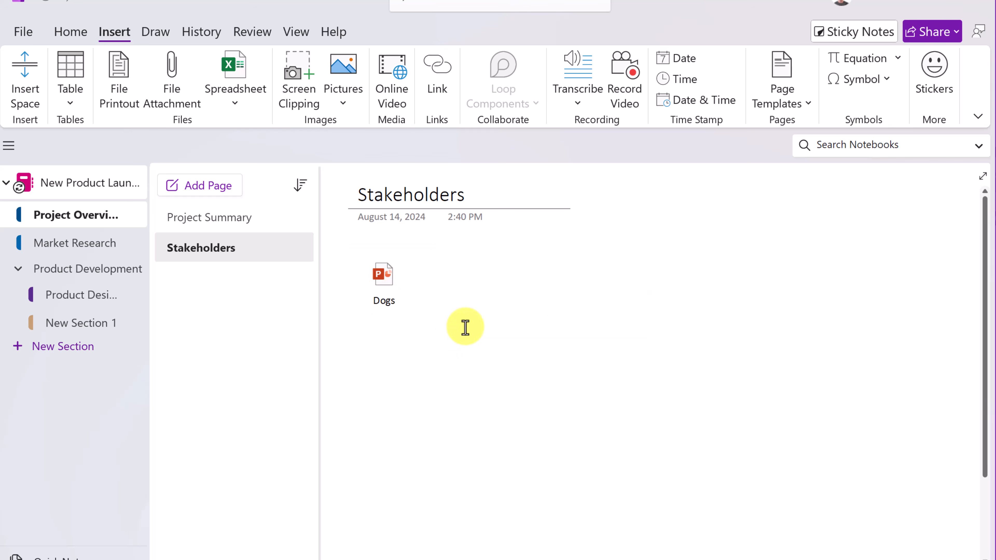
left_click(465, 327)
left_click(405, 302)
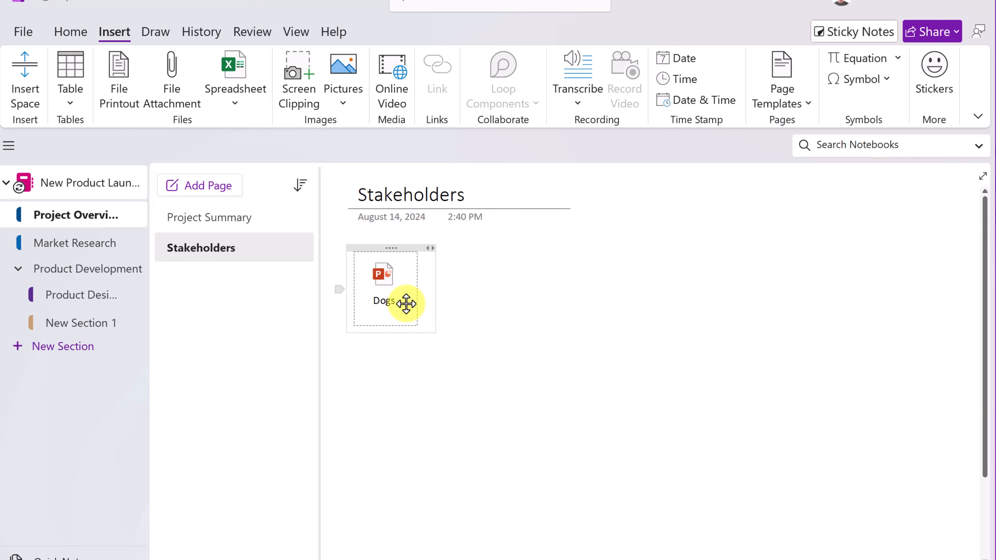
left_click(406, 249)
key("Delete")
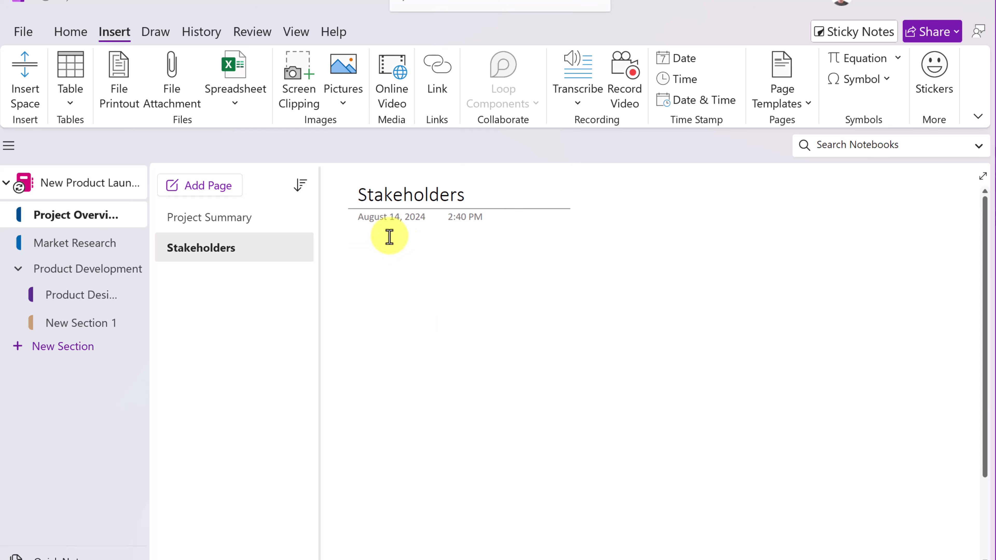
Step: Insert Dogs.pptx from the OneNote folder as a file printout on the Stakeholders page and look through its slides
left_click(172, 69)
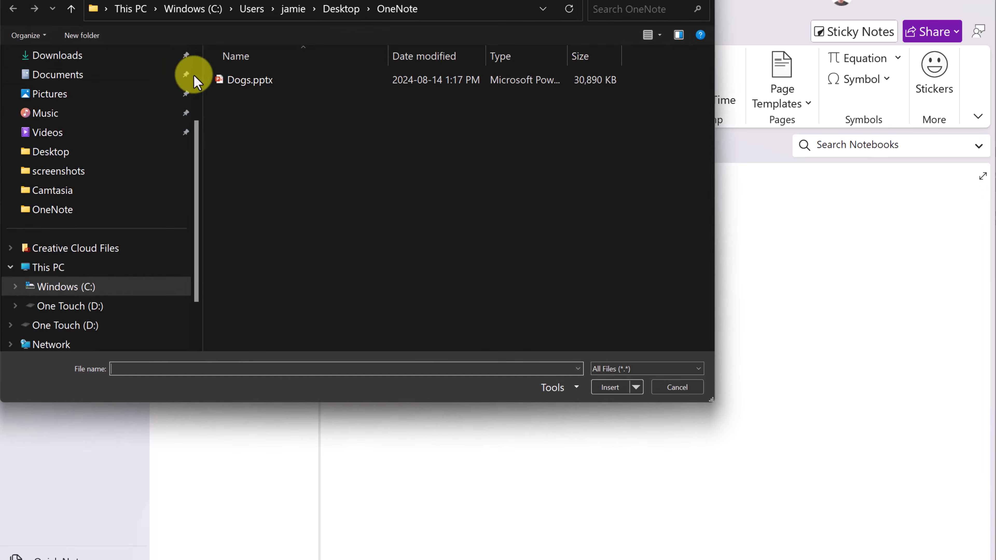
left_click(239, 82)
left_click(608, 388)
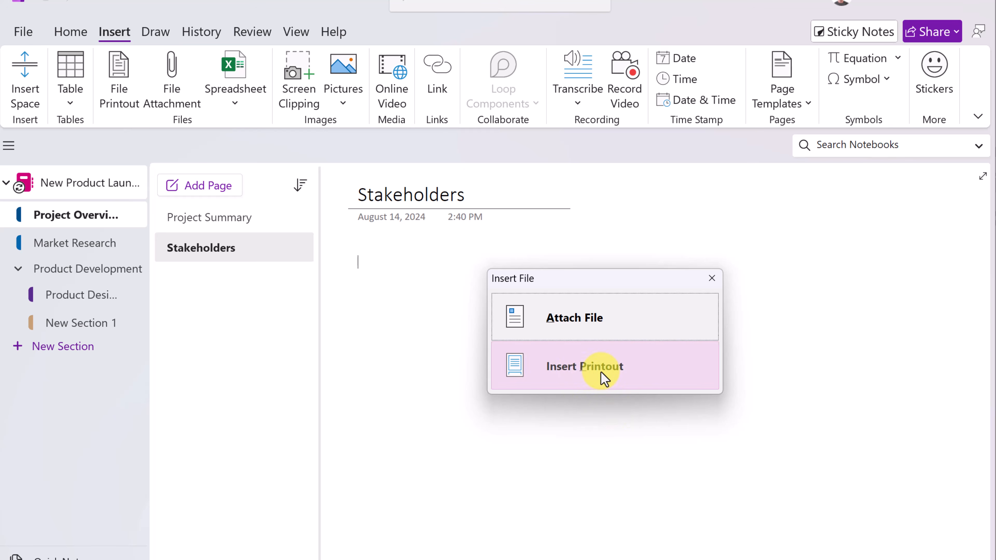
left_click(606, 377)
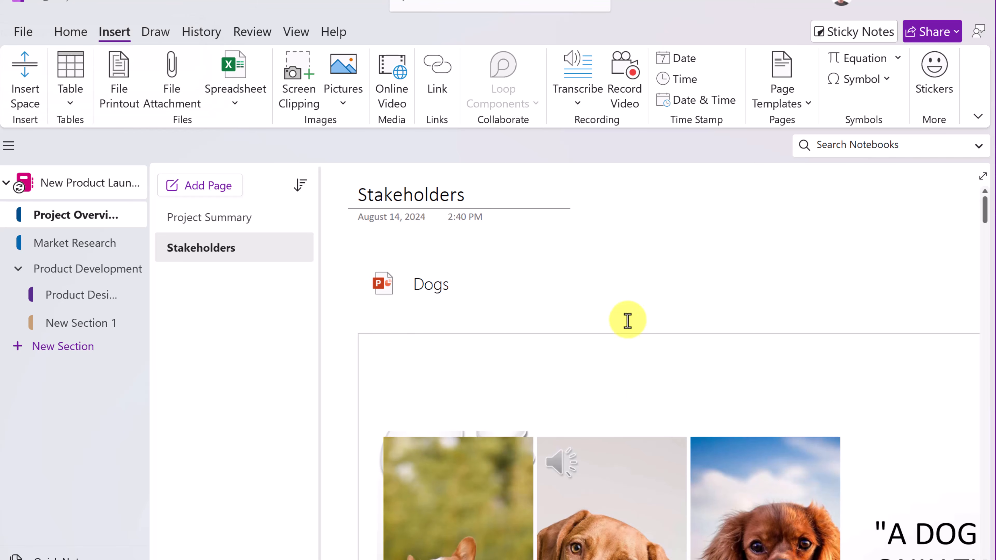
scroll(628, 339, "down", 20)
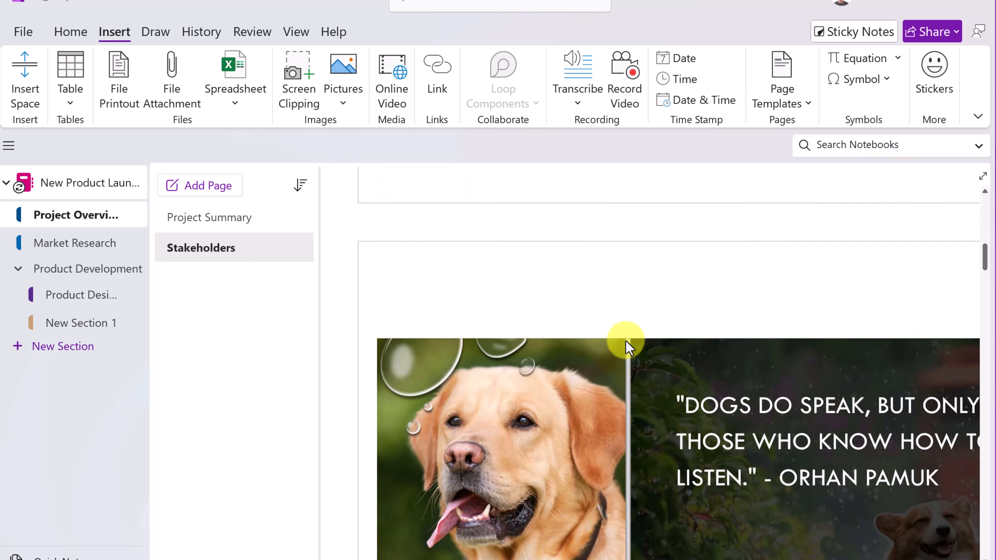
scroll(626, 345, "down", 15)
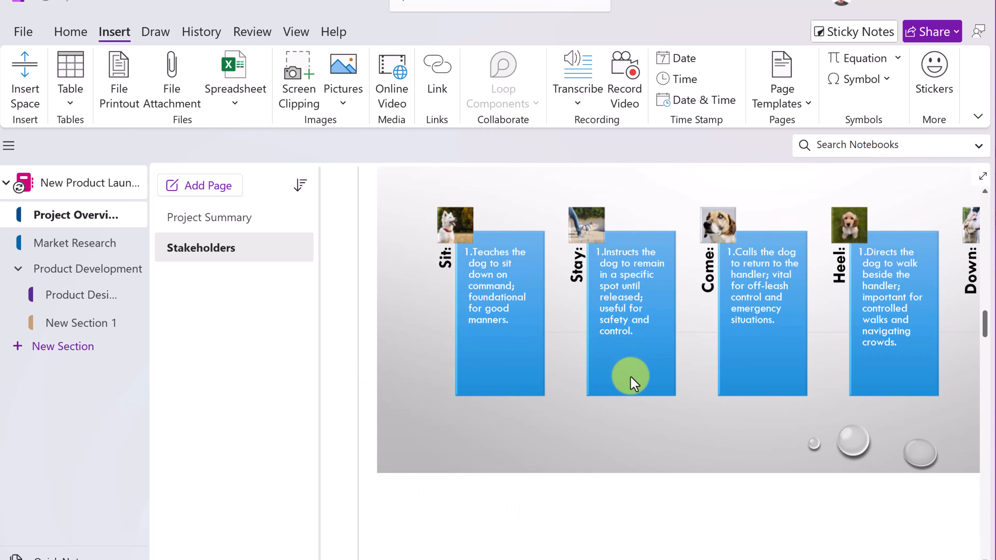
scroll(627, 405, "up", 20)
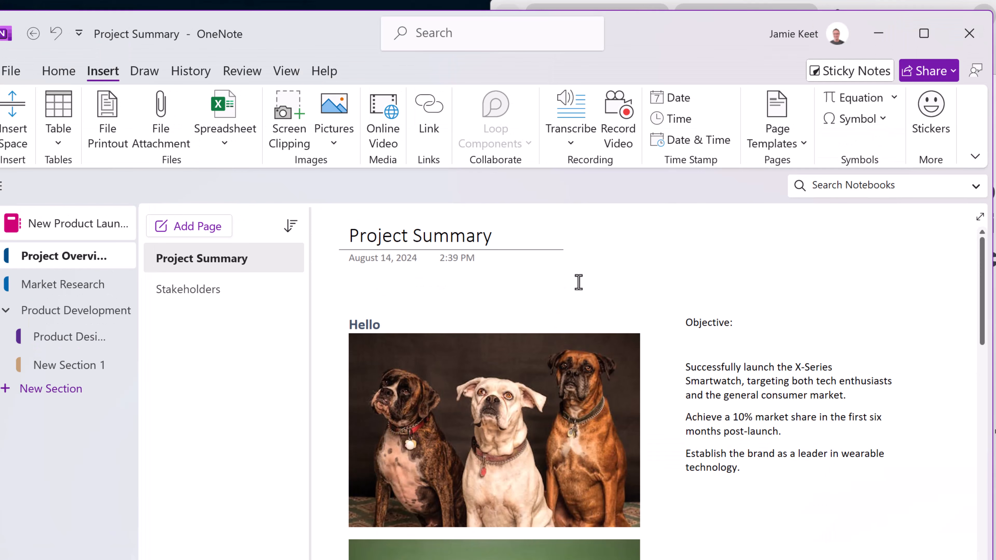
left_click_drag(685, 367, 741, 370)
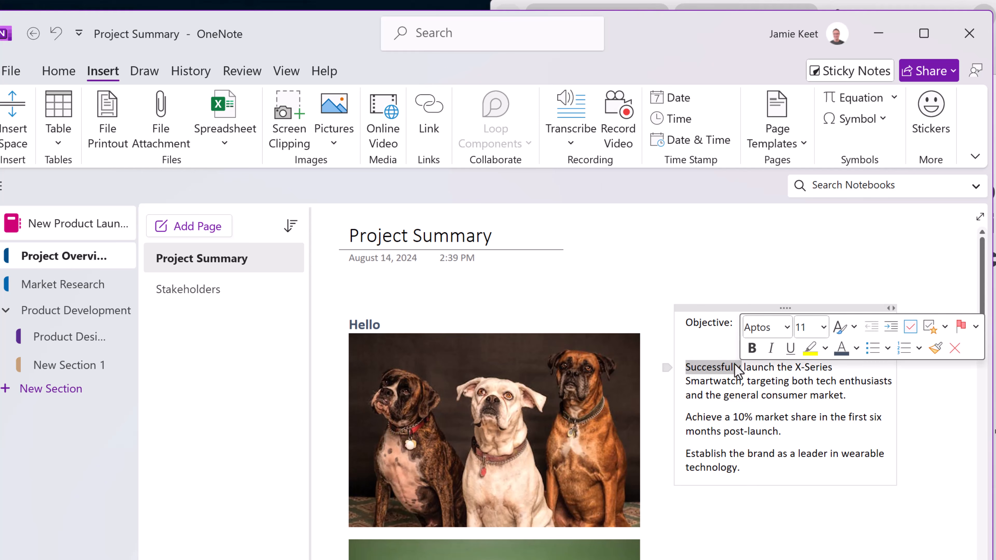
left_click(439, 122)
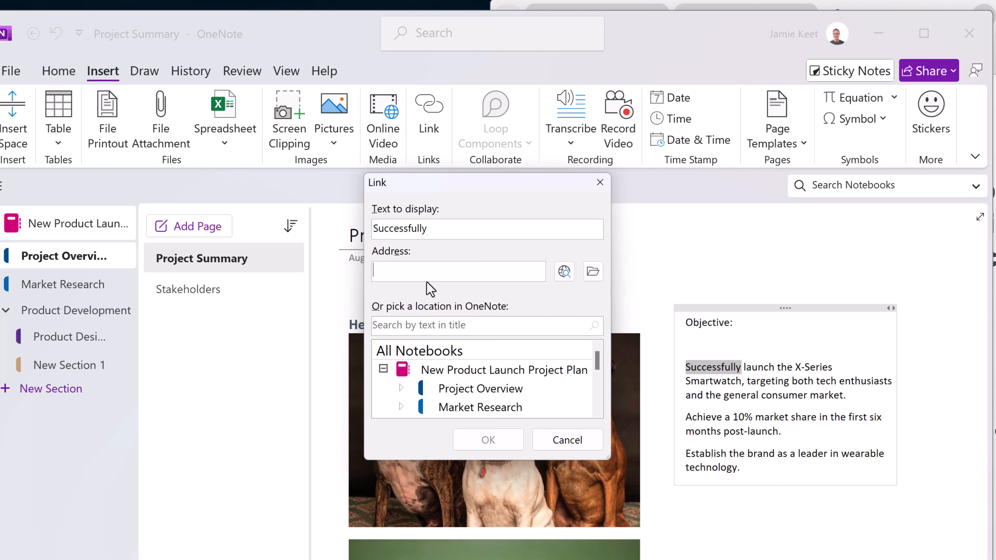
type("https://teachers.tech/")
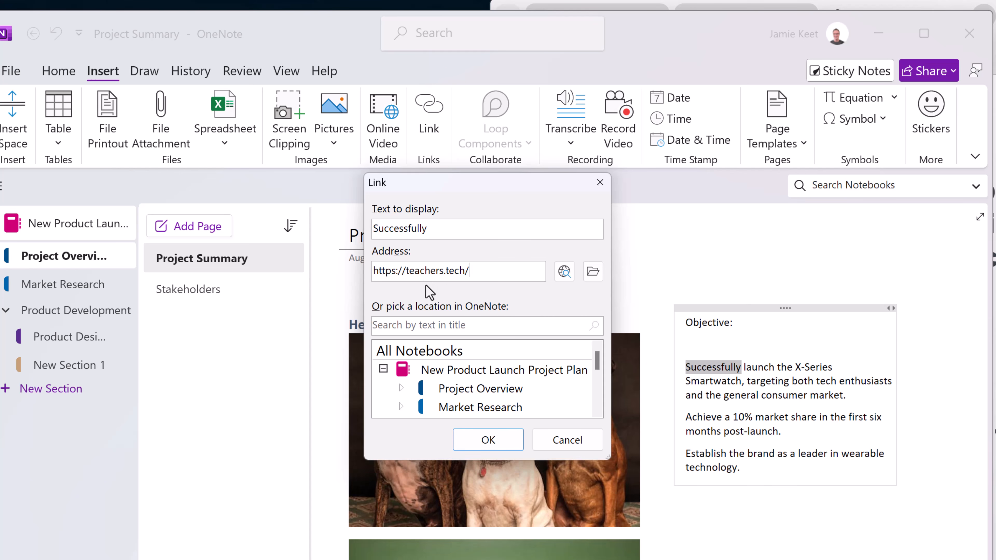
left_click(507, 439)
left_click(715, 410)
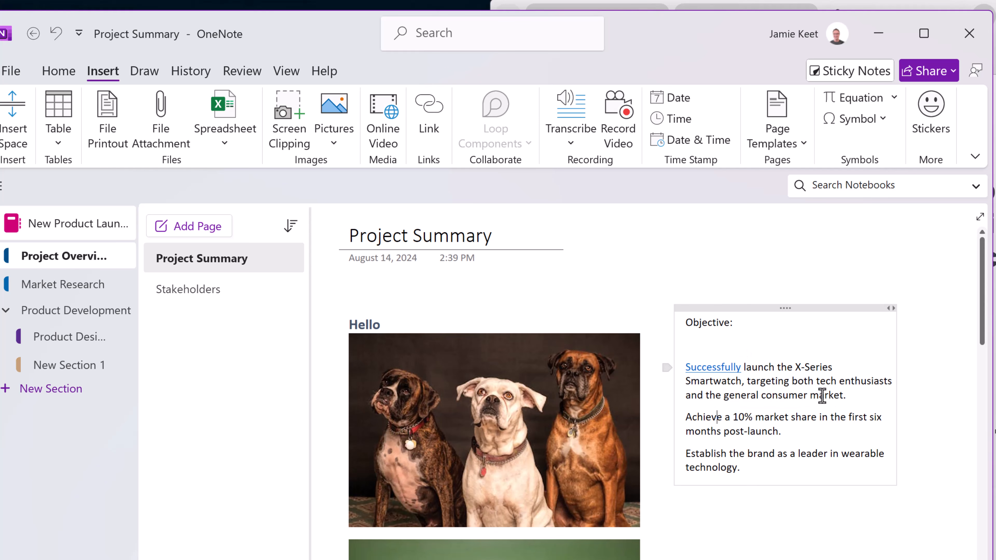
key("ctrl+z")
Step: Link the word "Successfully" in the Objective note to the Stakeholders page of the Project Overview section, and follow the link
left_click(683, 366)
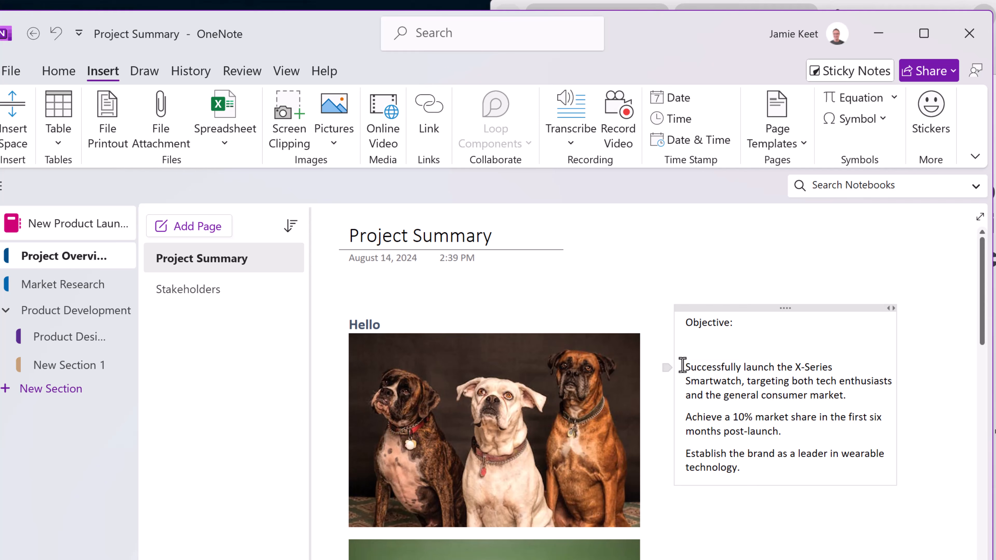
left_click_drag(685, 365, 742, 367)
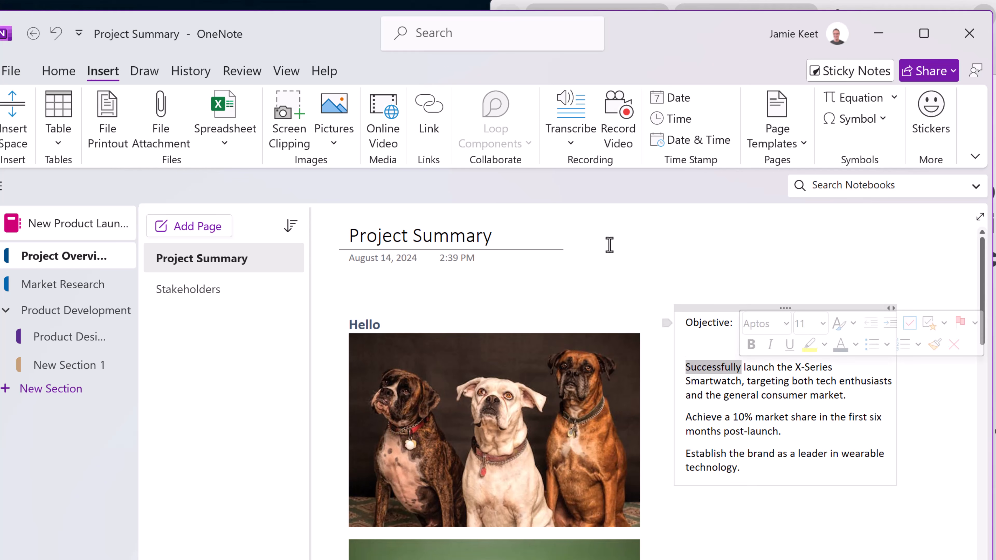
left_click(423, 126)
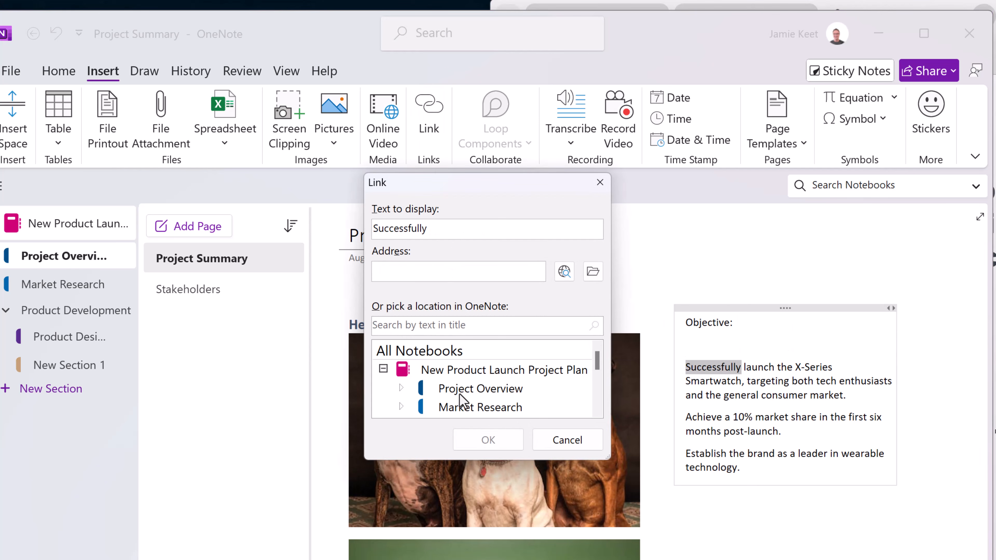
scroll(476, 408, "down", 2)
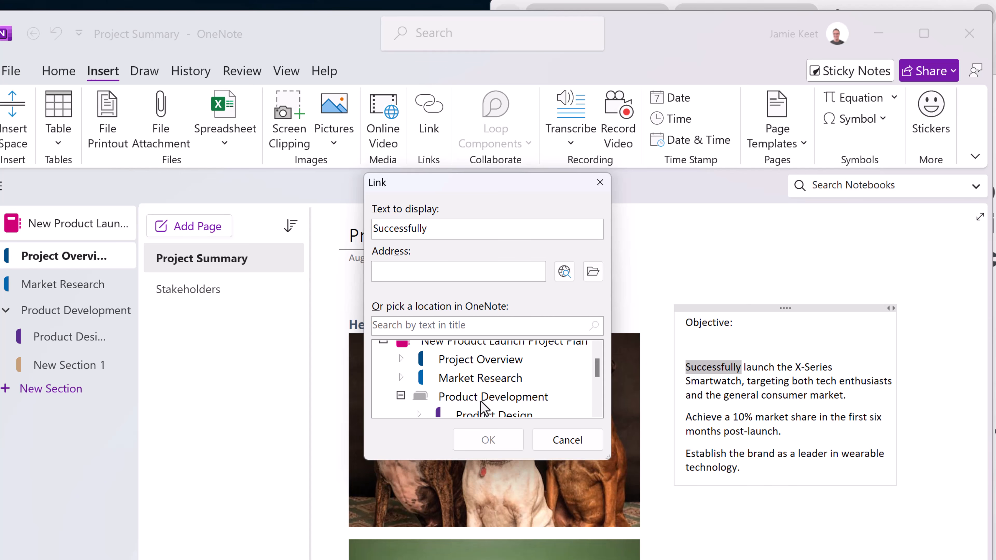
left_click(479, 380)
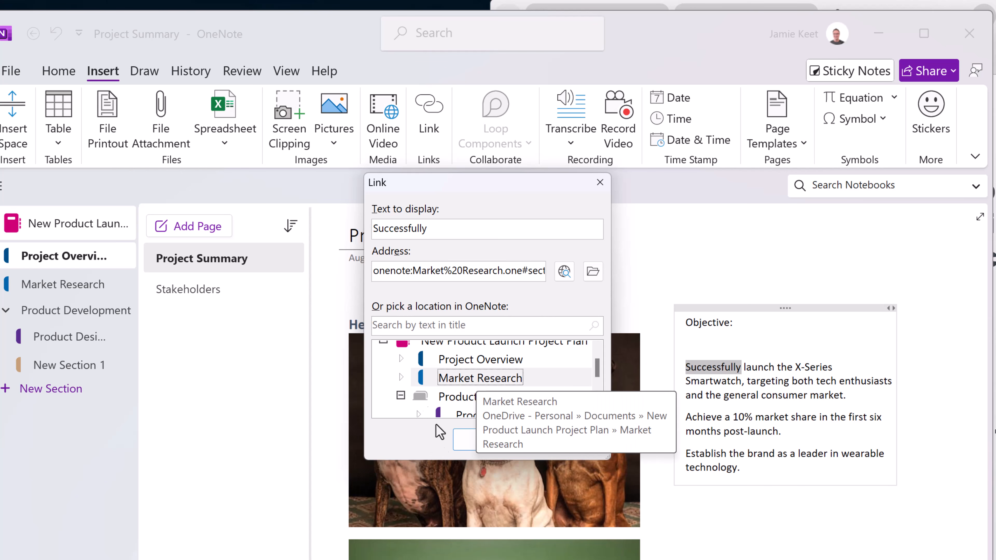
left_click(401, 377)
scroll(437, 394, "down", 1)
scroll(440, 390, "up", 2)
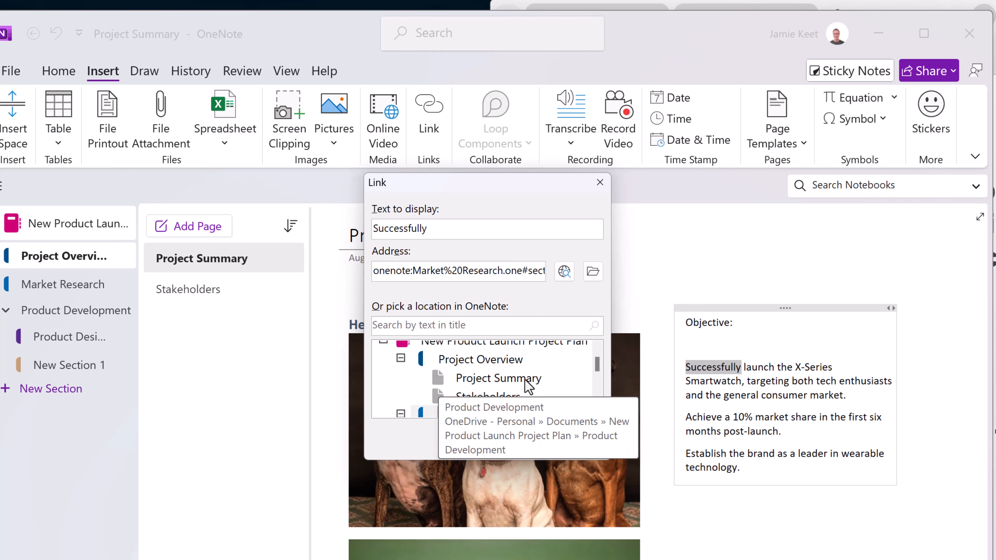
left_click(473, 397)
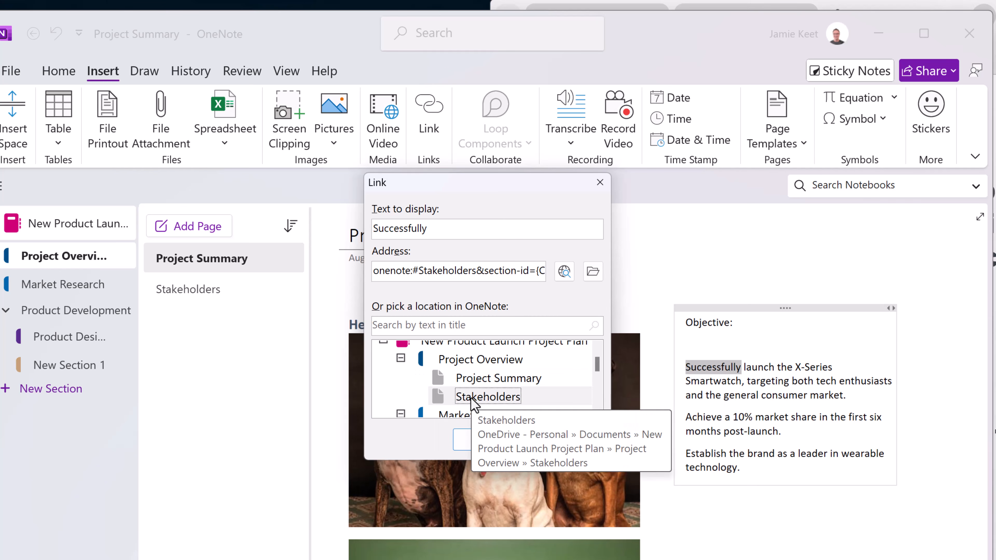
left_click(502, 447)
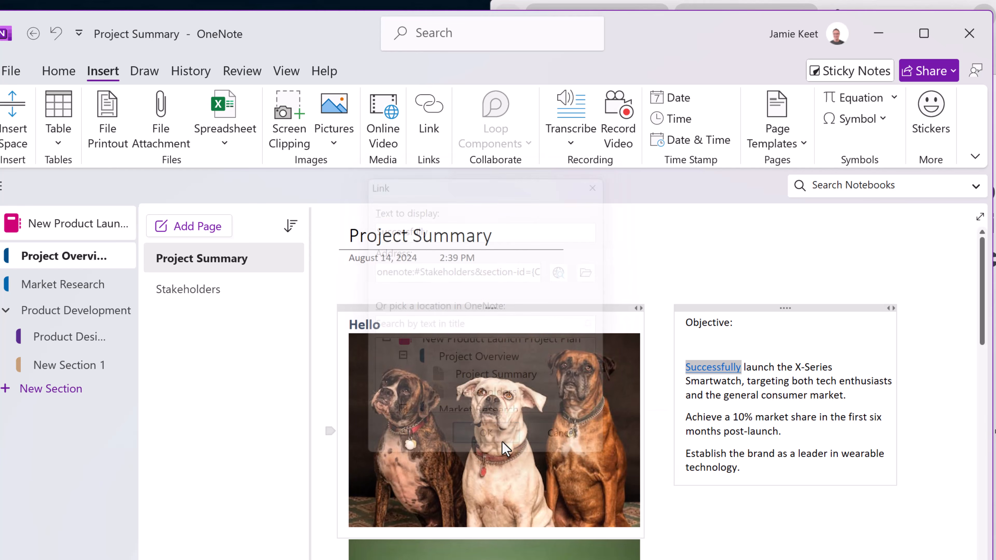
left_click(715, 369)
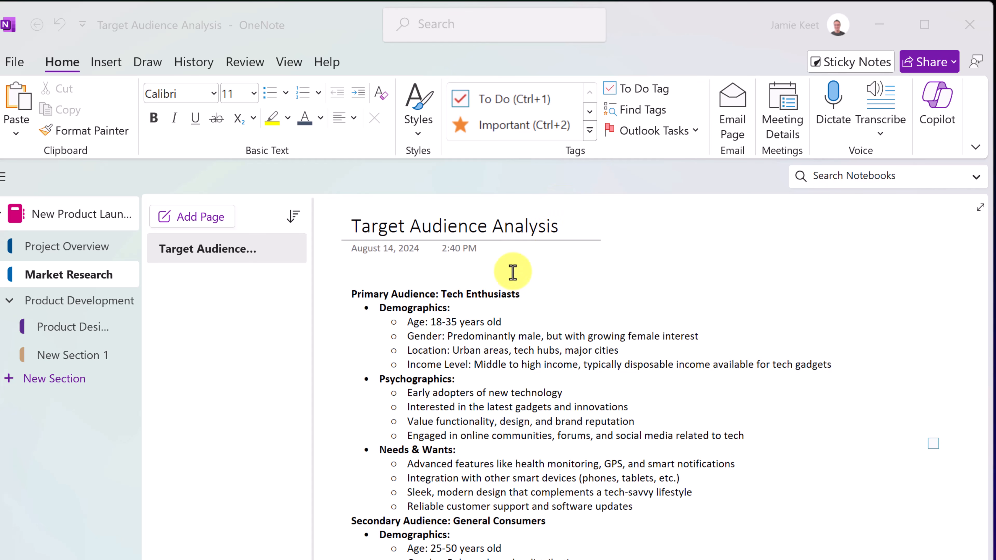
Step: Tag "Advanced features like health monitoring, GPS, and smart notifications" under the primary audience's Needs & Wants as Important
scroll(503, 345, "down", 3)
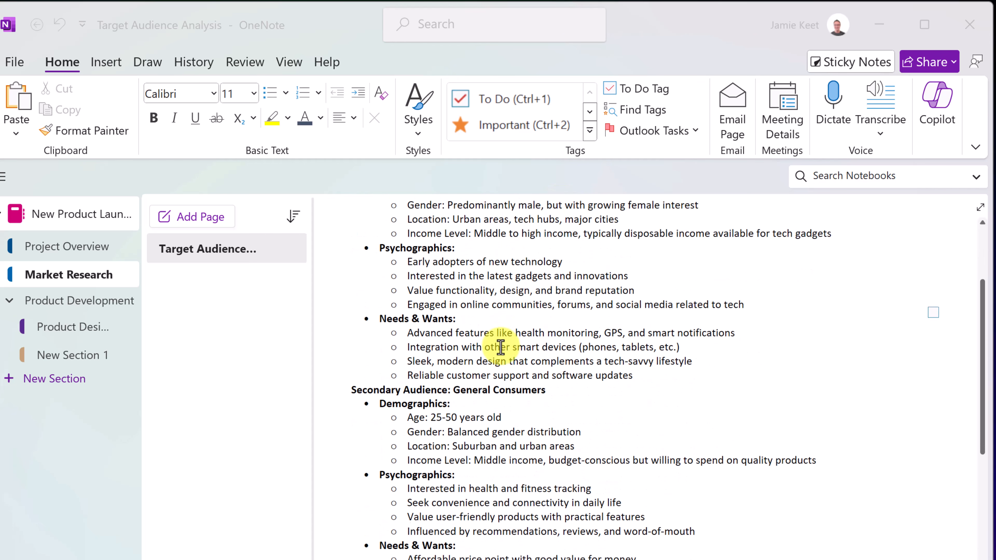
scroll(501, 348, "down", 3)
scroll(502, 349, "down", 1)
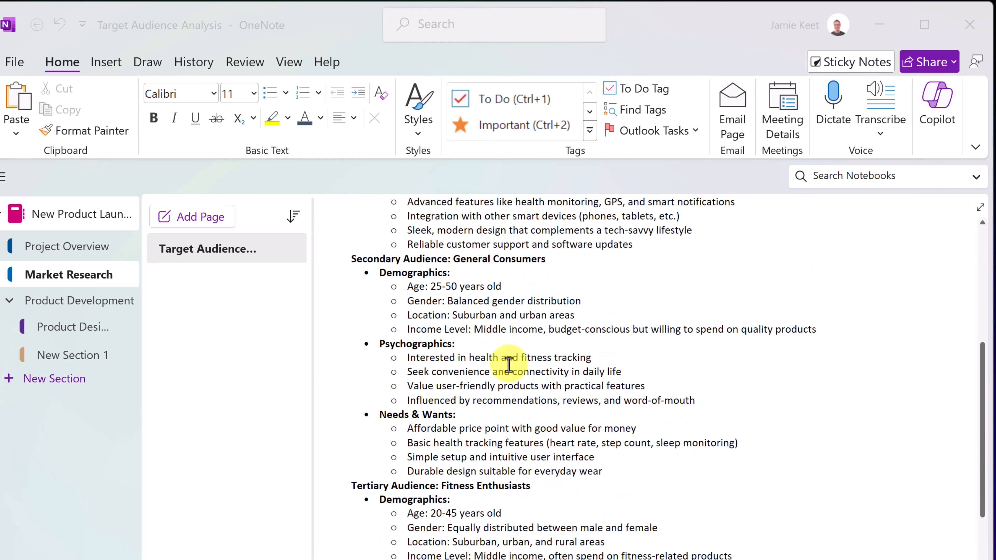
scroll(508, 365, "up", 3)
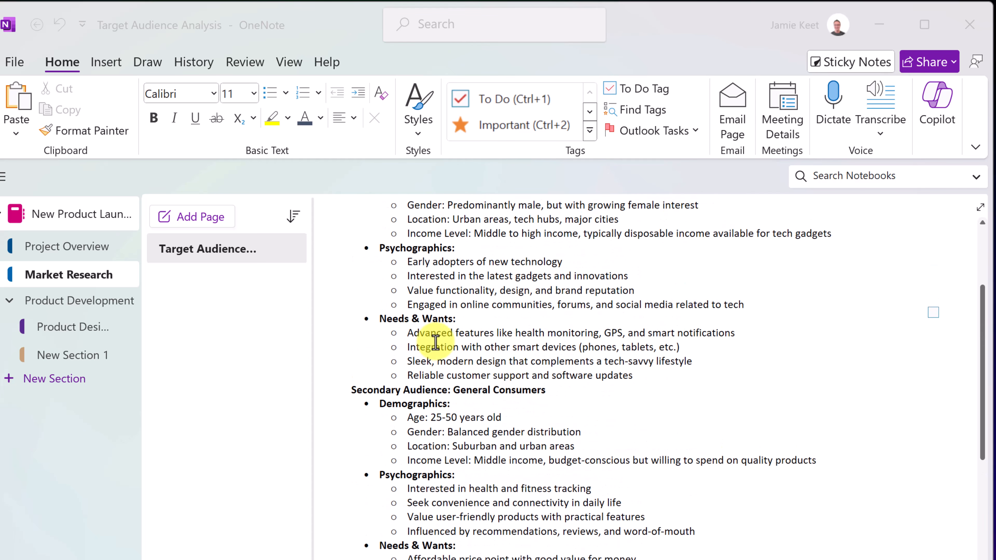
left_click_drag(408, 335, 739, 333)
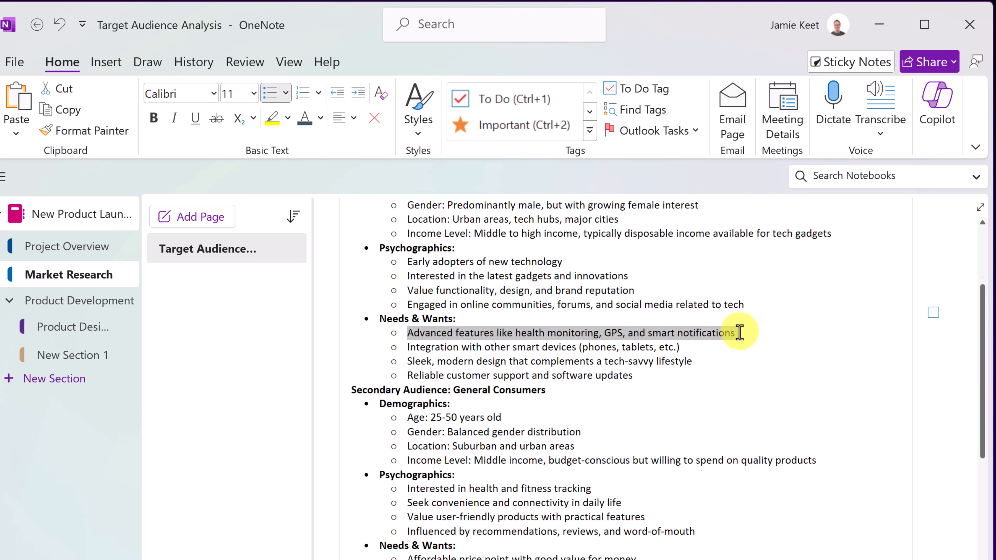
left_click(588, 133)
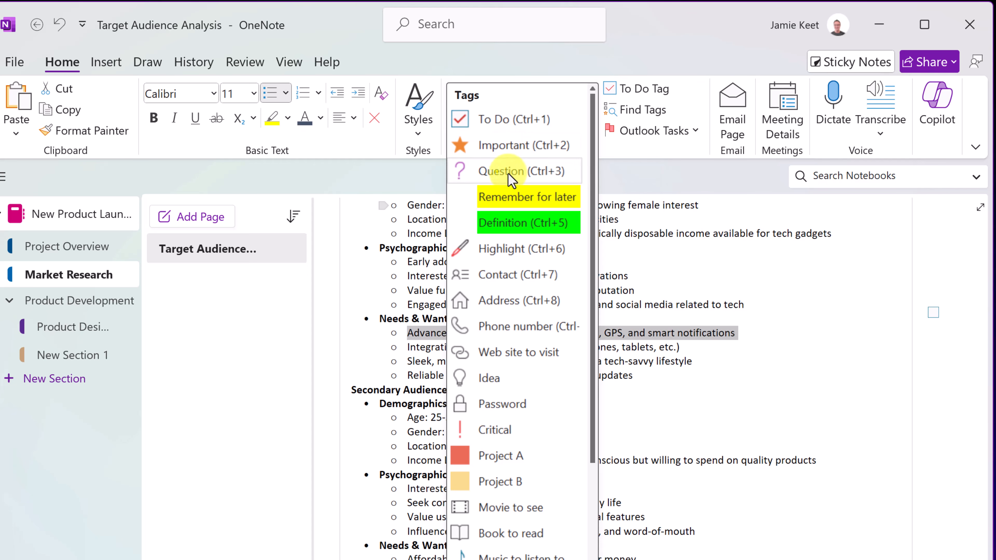
scroll(514, 375, "down", 1)
scroll(512, 371, "down", 1)
scroll(514, 359, "up", 2)
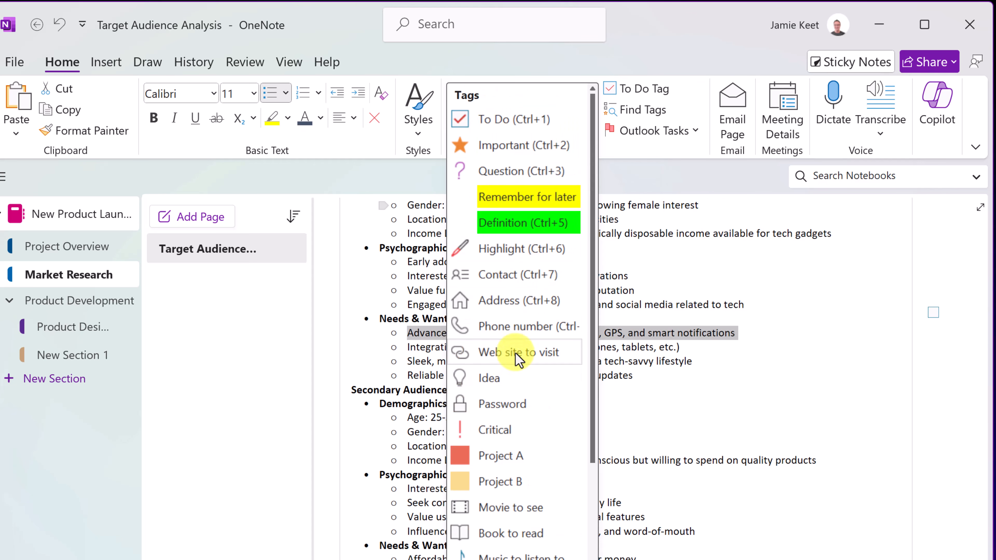
left_click(501, 151)
Step: Tag "Early adopters of new technology" under the primary audience's Psychographics as Remember for later
left_click(568, 264)
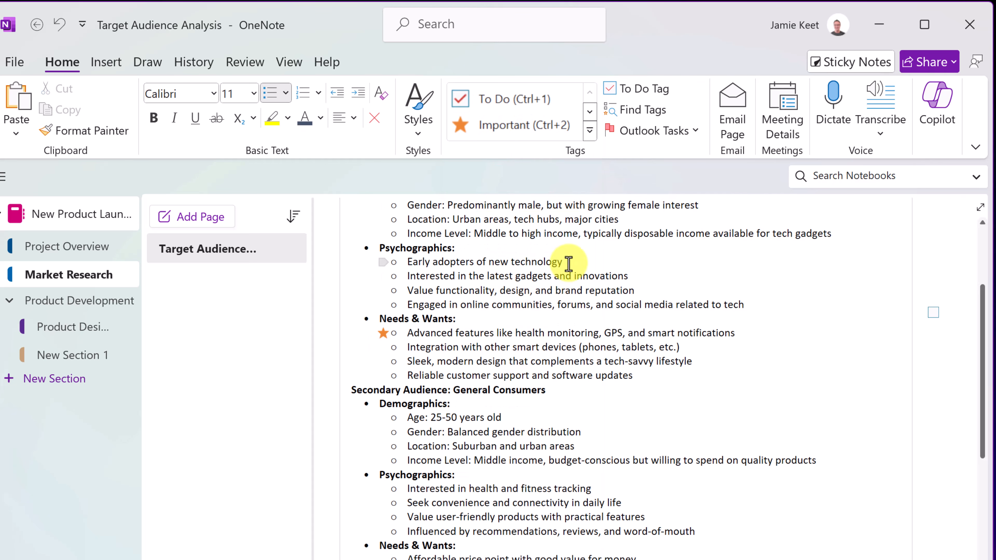
double_click(518, 263)
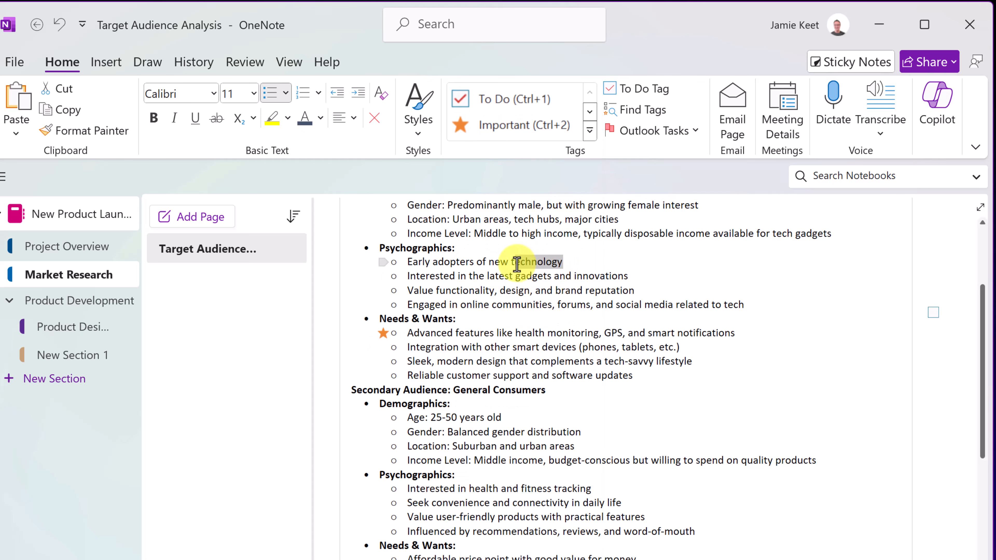
left_click(590, 130)
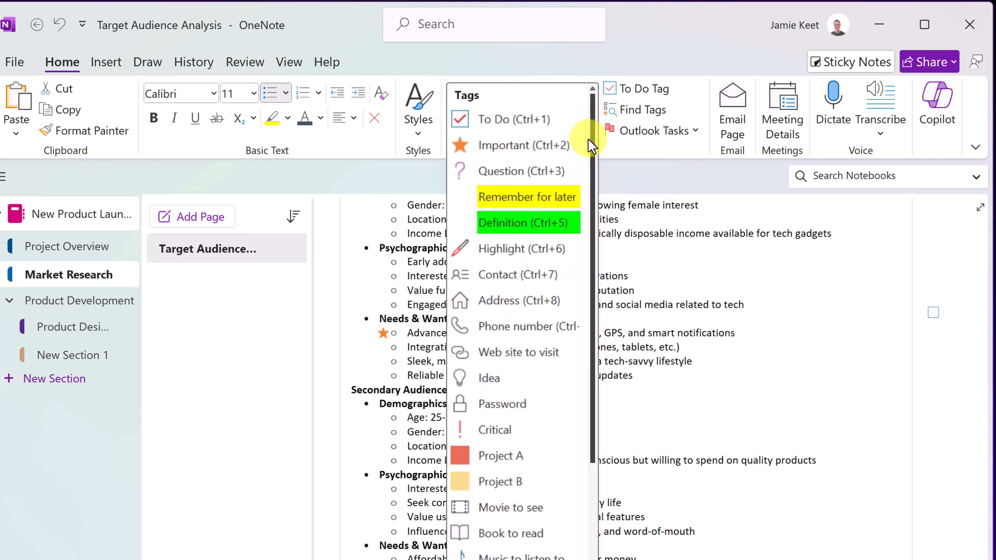
left_click(518, 199)
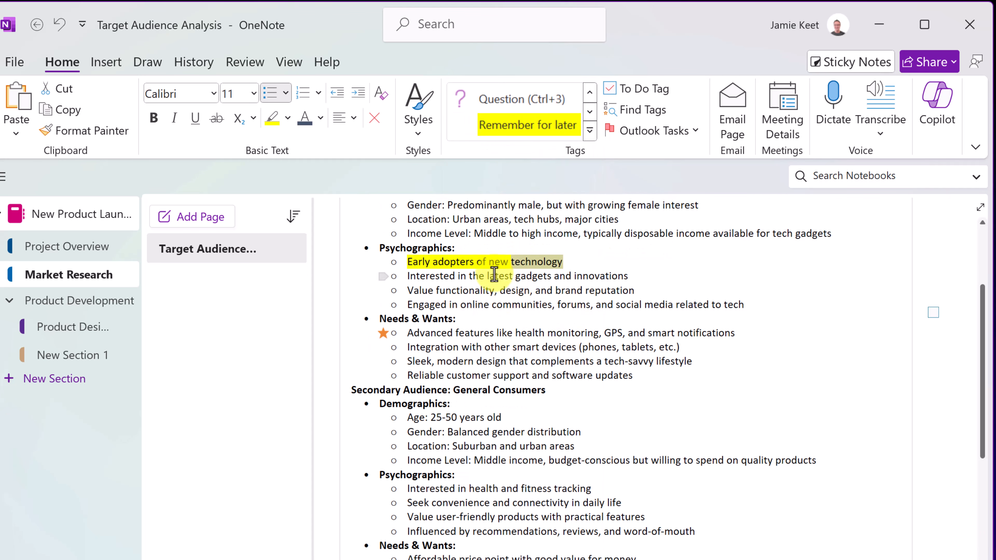
Step: Add a To Do tag to "Interested in health and fitness tracking" under the secondary audience's Psychographics
scroll(563, 383, "down", 2)
scroll(563, 383, "down", 2)
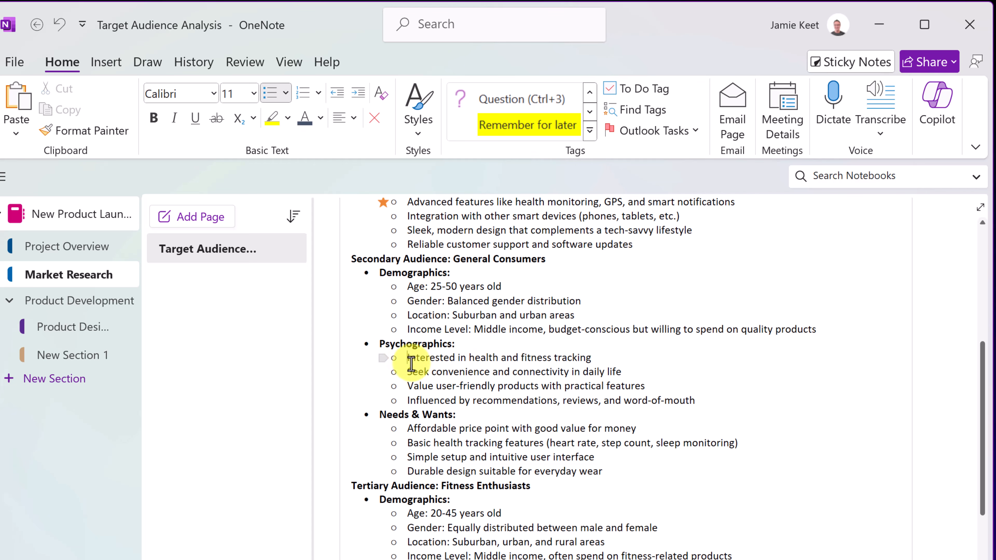
left_click(408, 375)
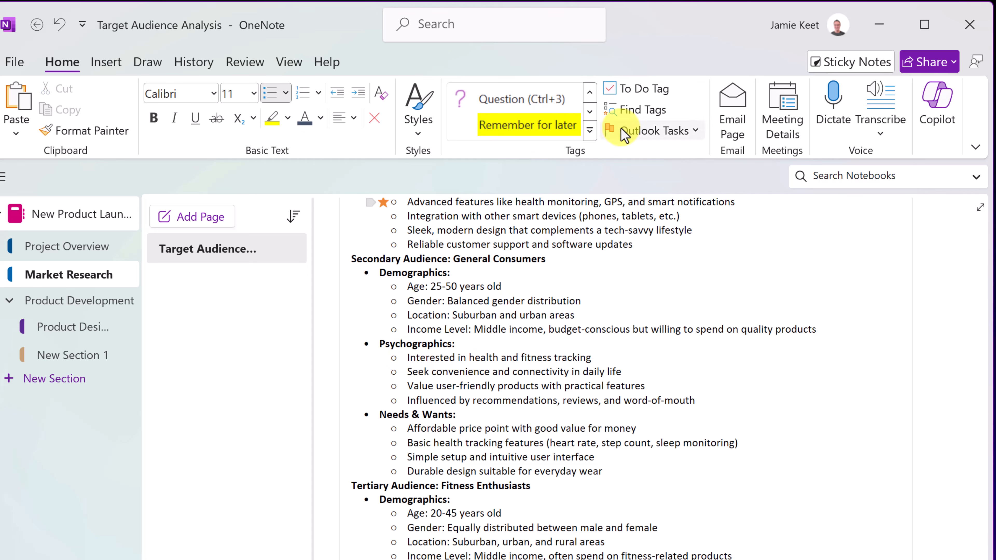
left_click(636, 98)
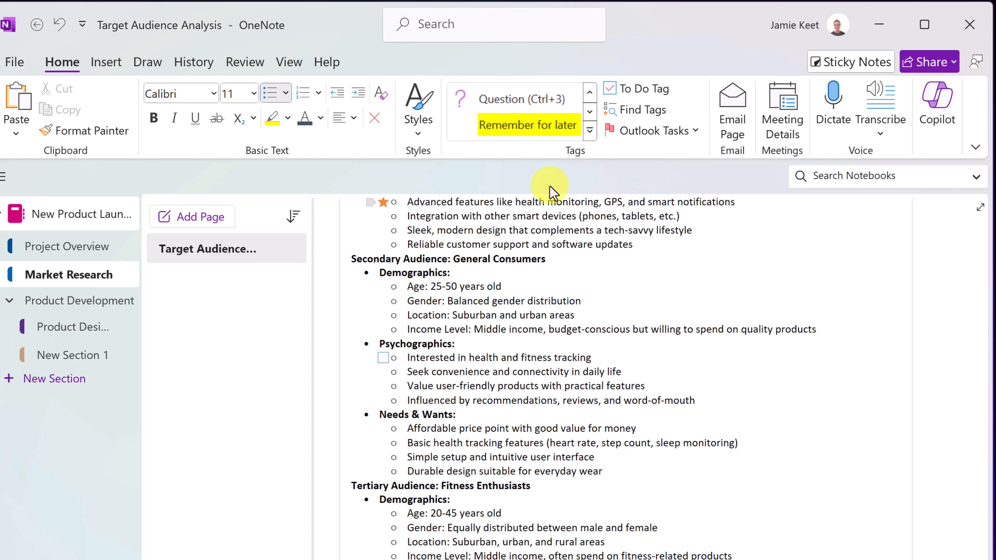
Step: Mark the "Interested in health and fitness tracking" to-do under the secondary audience's Psychographics as complete
left_click(383, 358)
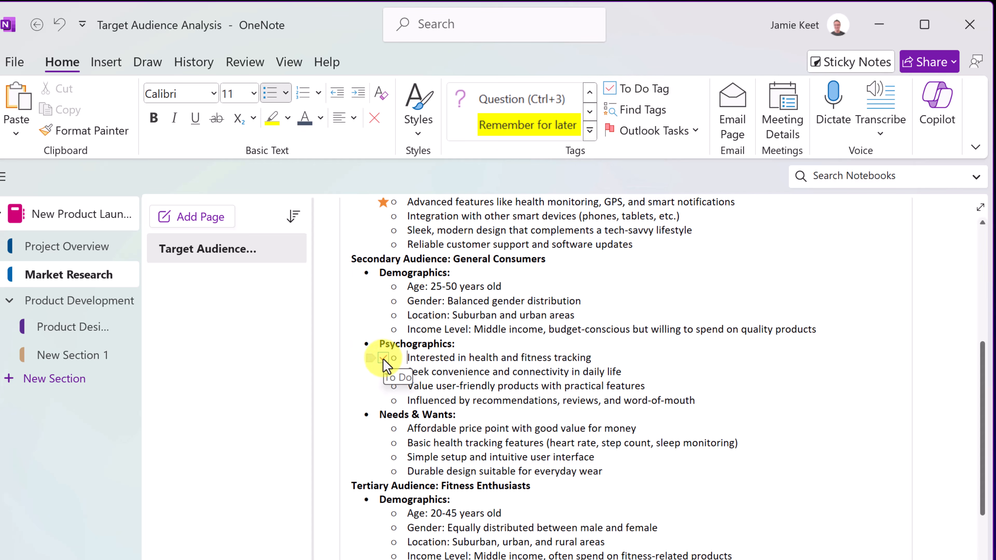
scroll(598, 311, "up", 6)
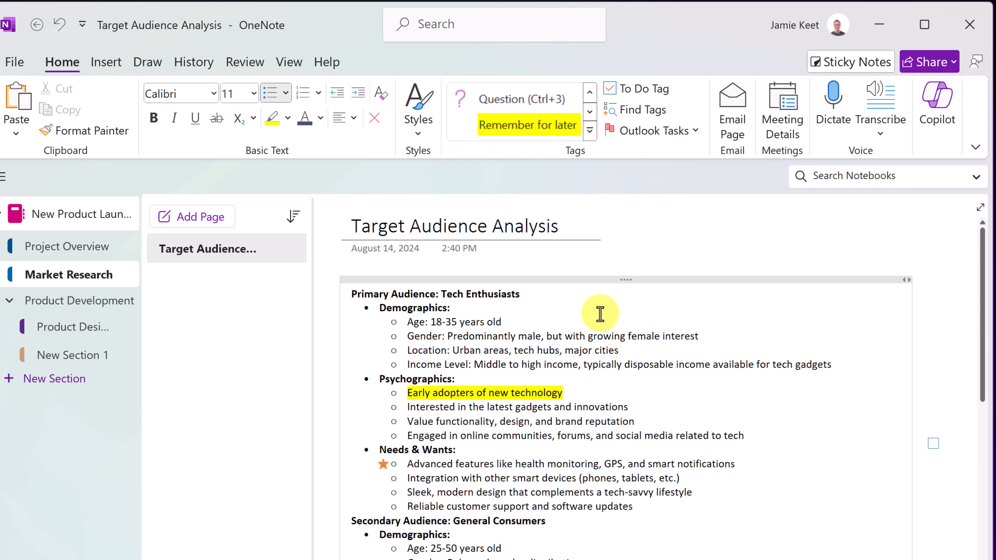
Step: Find all tagged notes in the notebook, and go to the Critical note and the Important note from the summary
left_click(648, 114)
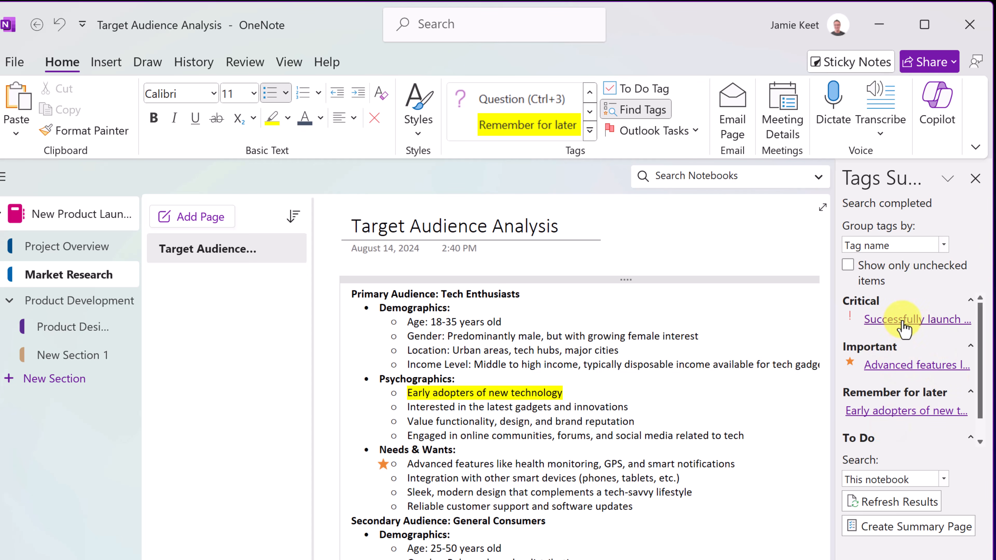
left_click(896, 329)
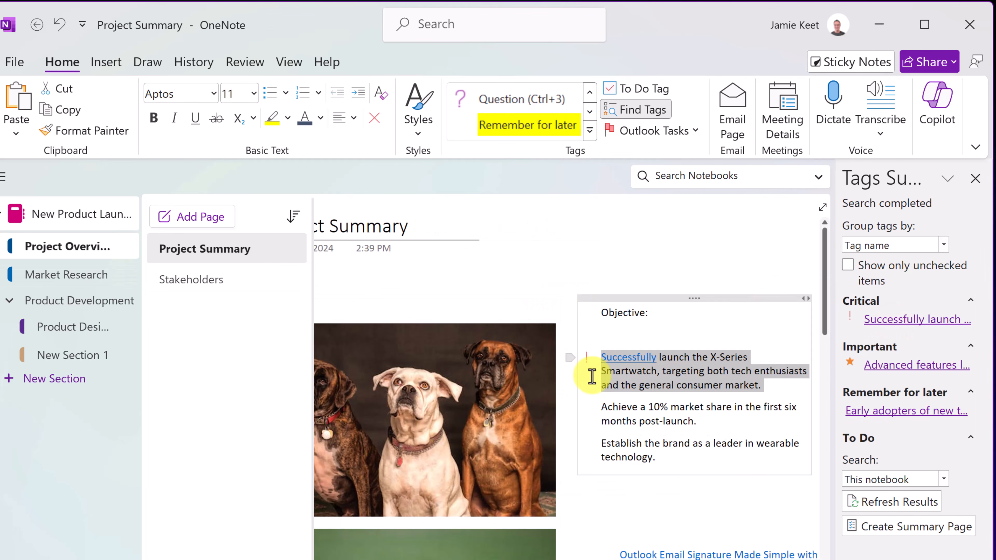
left_click(882, 367)
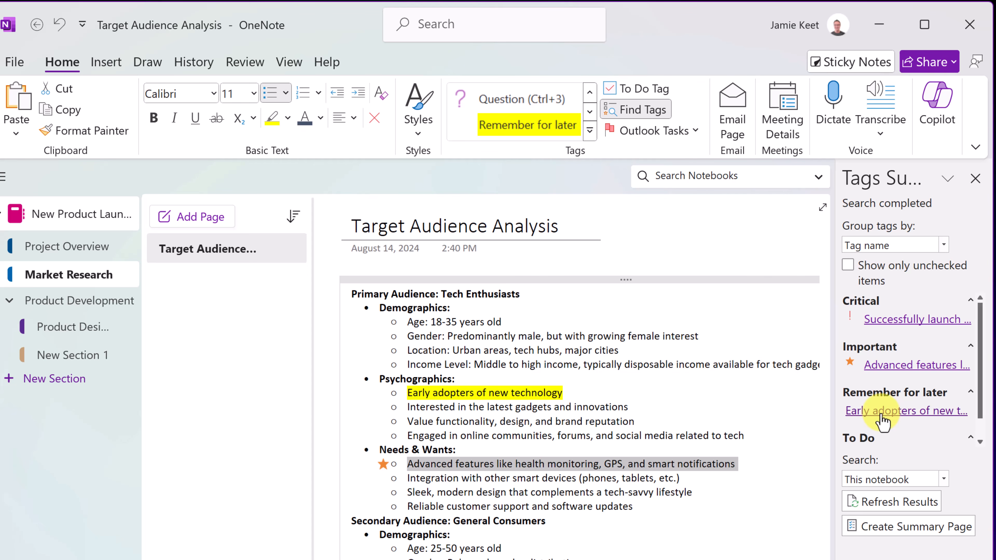
Step: Review the grouping options and the search scope choices of the tags summary without changing them
left_click(943, 246)
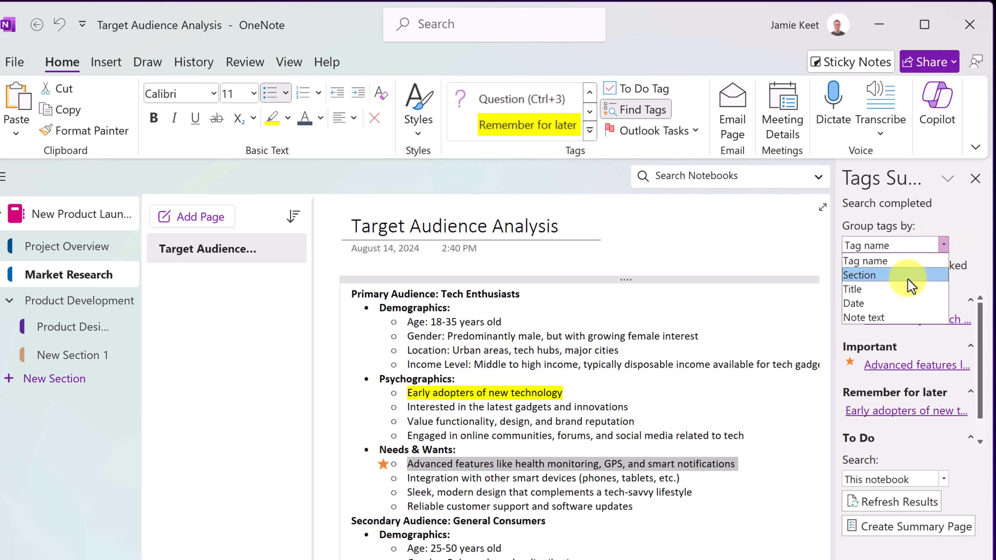
left_click(841, 339)
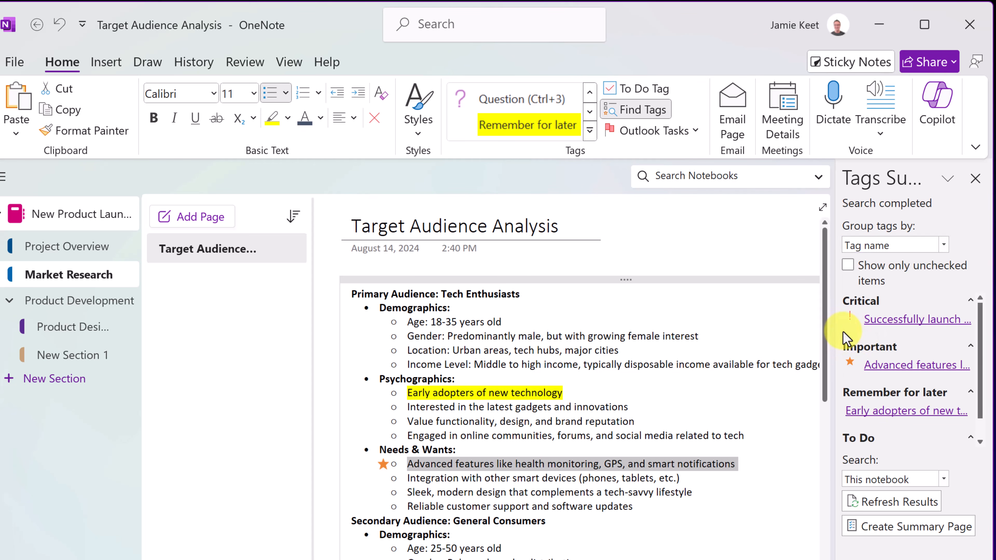
left_click(943, 480)
left_click(943, 480)
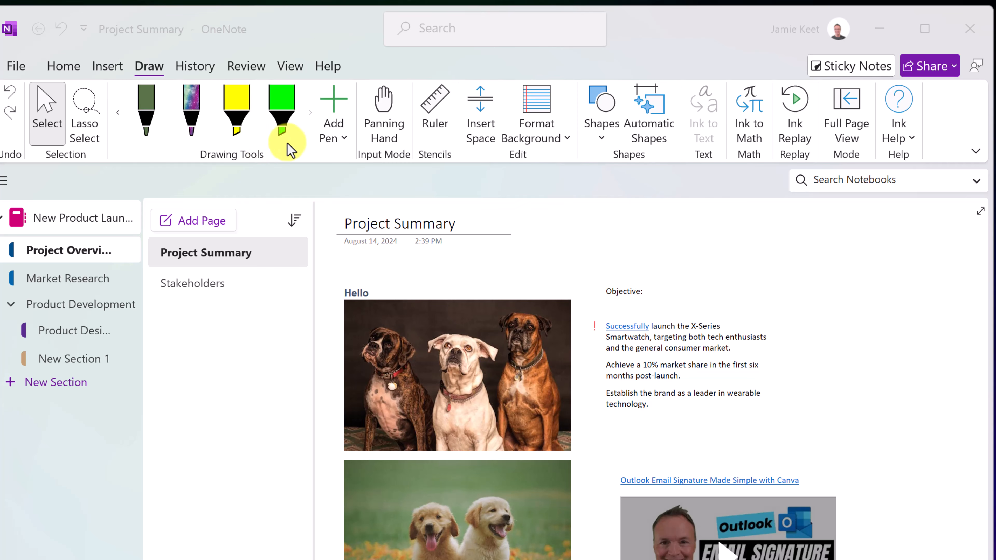
Step: Draw a thick green curve around the Objective note on Project Summary and highlight "Smartwatch, targeting both tech enthusiasts" in yellow
left_click(153, 120)
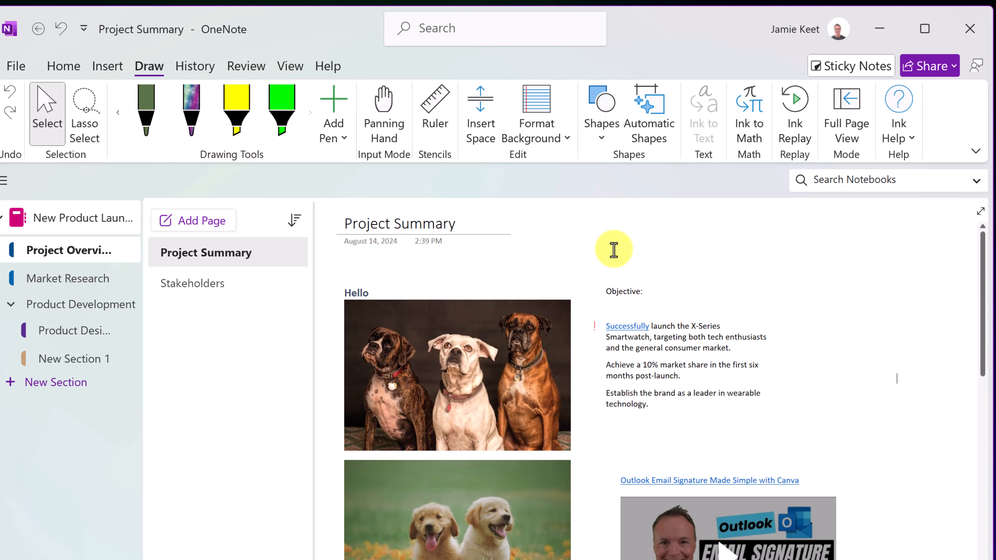
left_click(153, 113)
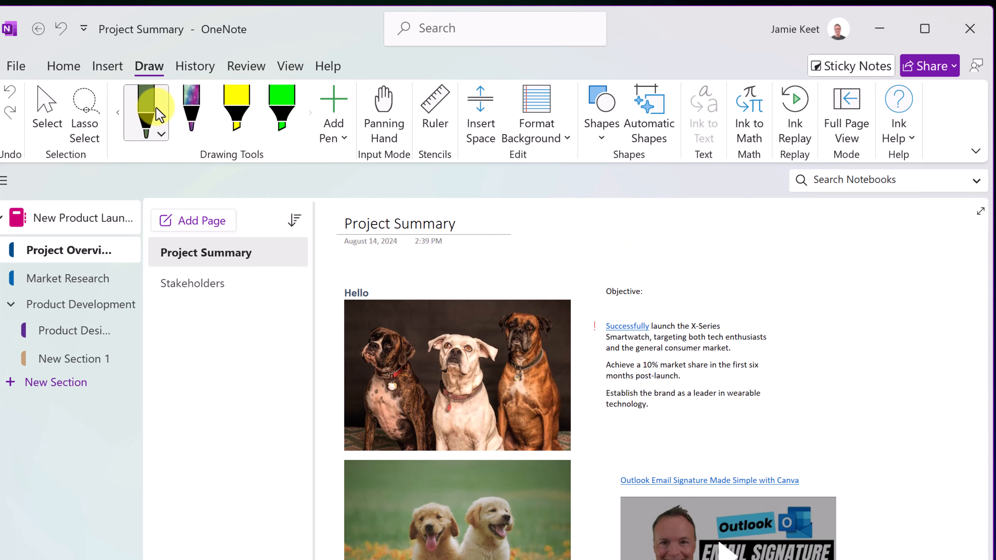
mouse_move(612, 267)
left_mouse_down()
mouse_move(776, 276)
mouse_move(834, 399)
left_mouse_up()
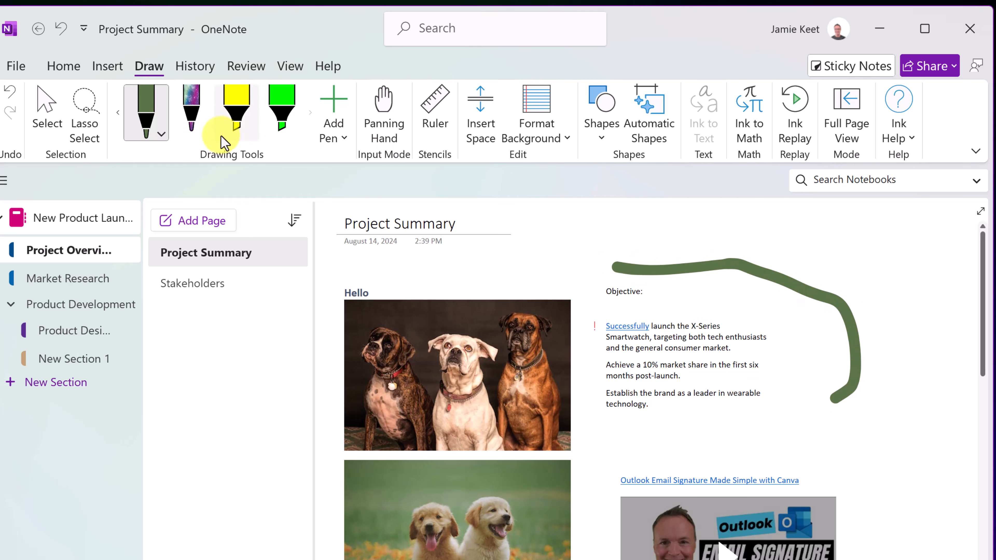
left_click(237, 116)
left_click_drag(606, 337, 756, 338)
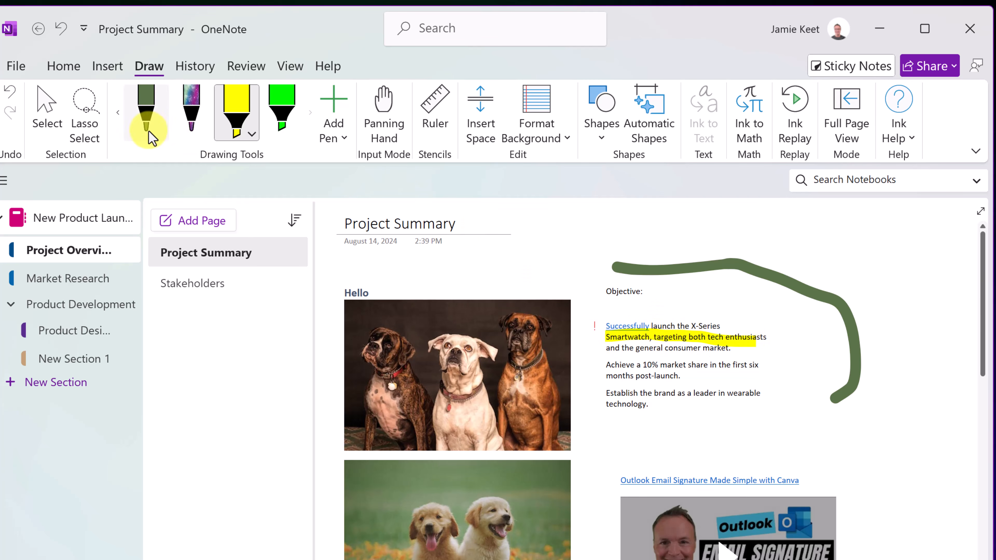
Step: Reduce the green pen to a medium thickness and draw a thin horizontal line between "Objective:" and the first paragraph
left_click(154, 137)
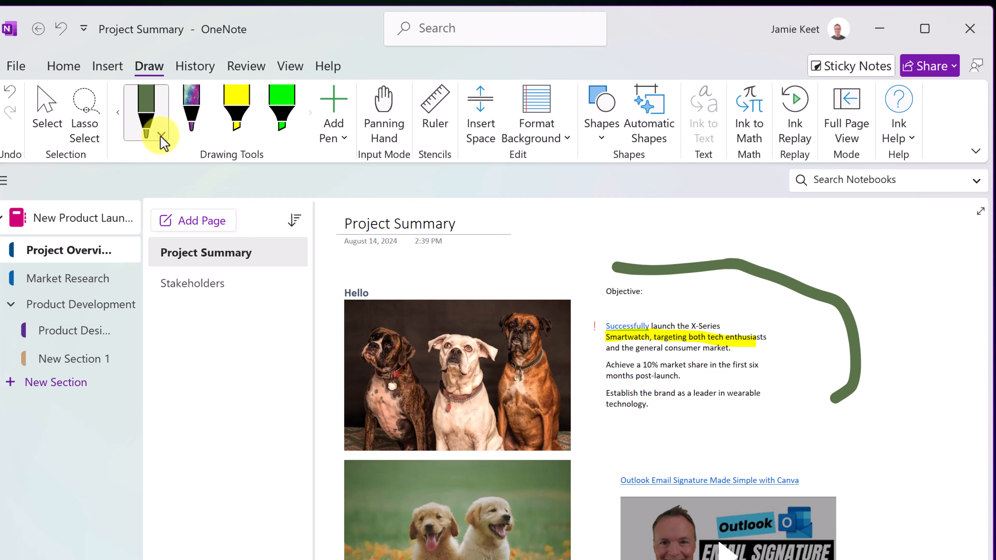
left_click(161, 135)
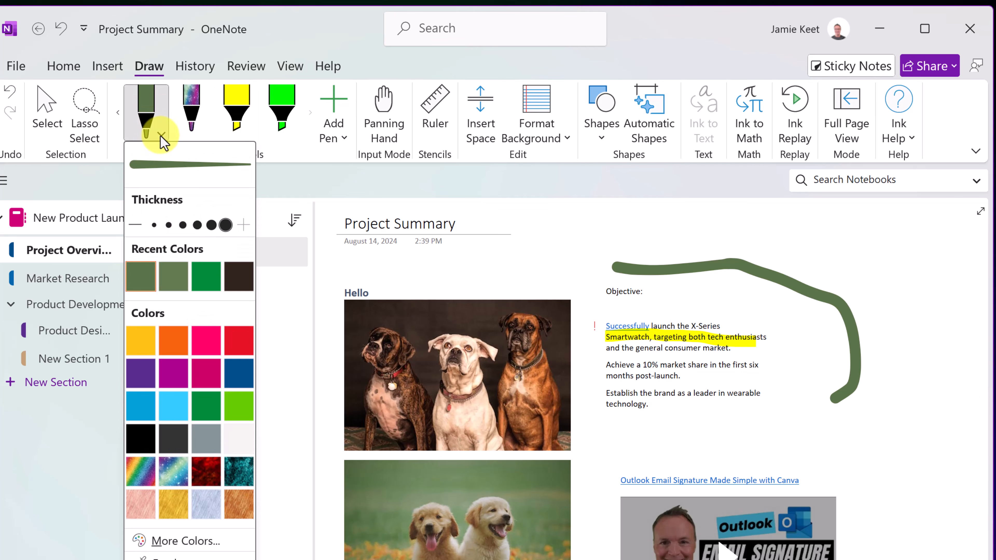
left_click(182, 225)
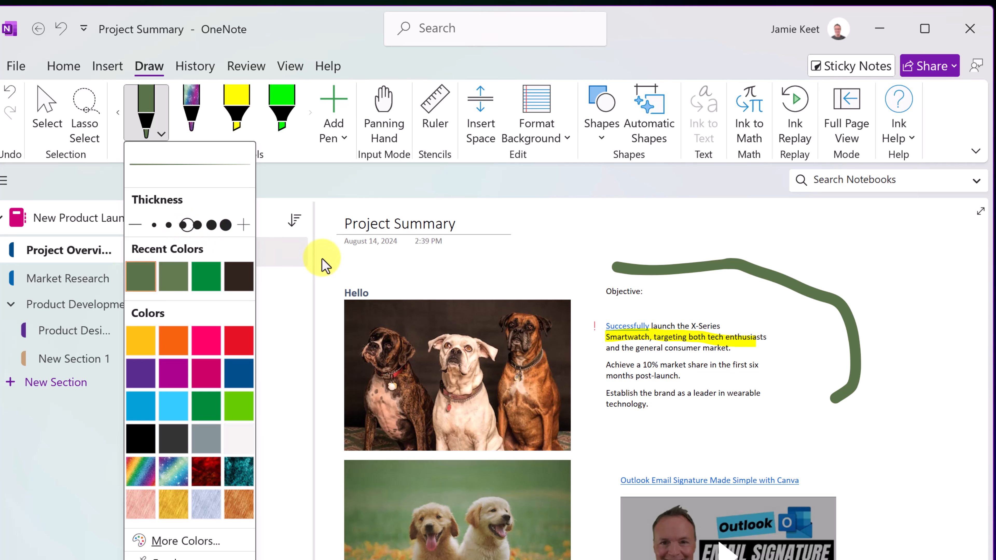
left_click(647, 314)
left_click_drag(606, 311, 753, 312)
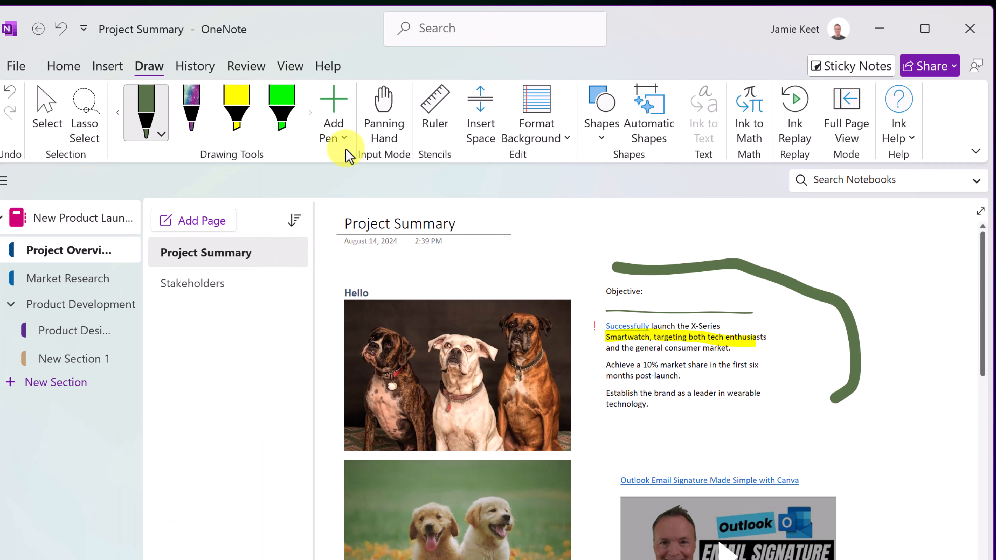
Step: Change the green pen's colour to magenta, then replace it with dark brown sampled from the three-dog picture using the Eyedropper
left_click(167, 134)
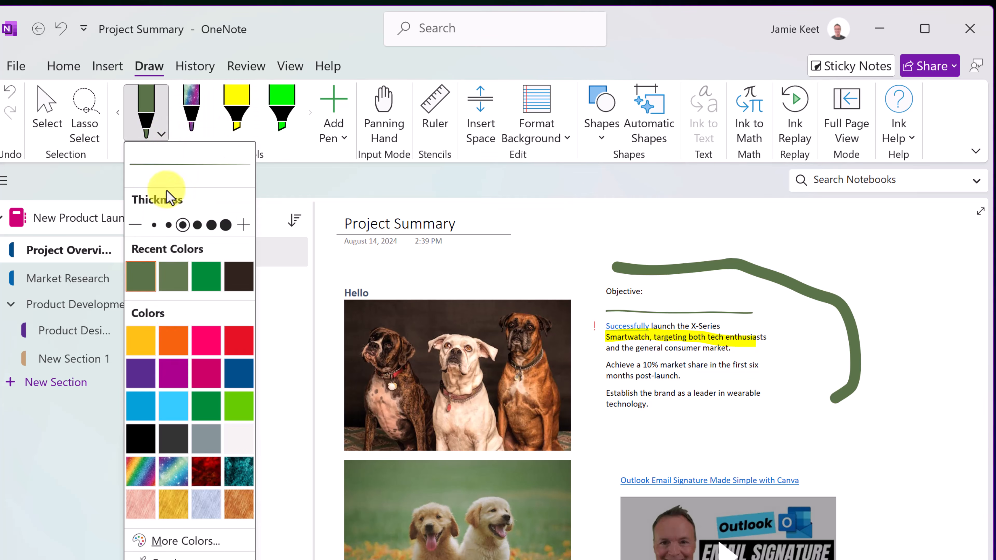
left_click(199, 383)
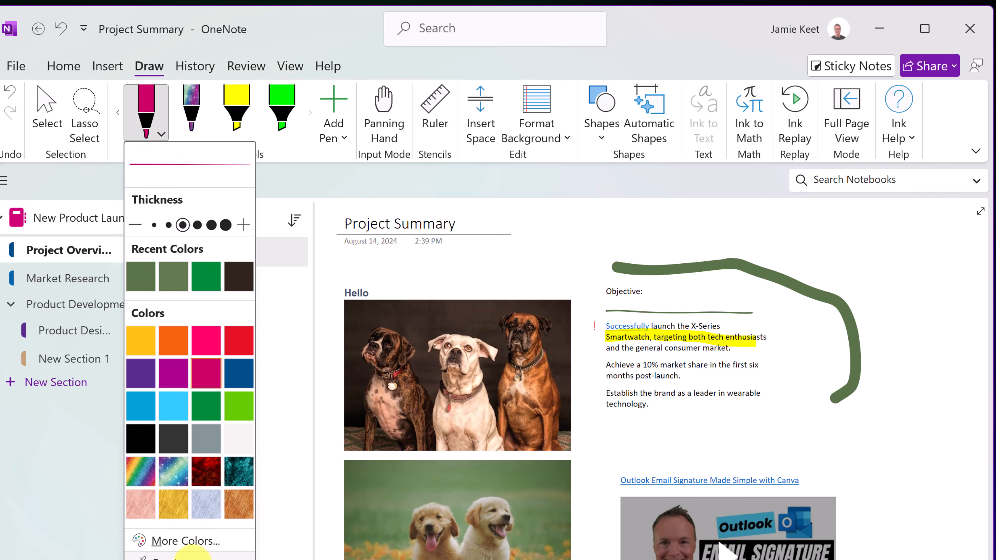
left_click(205, 559)
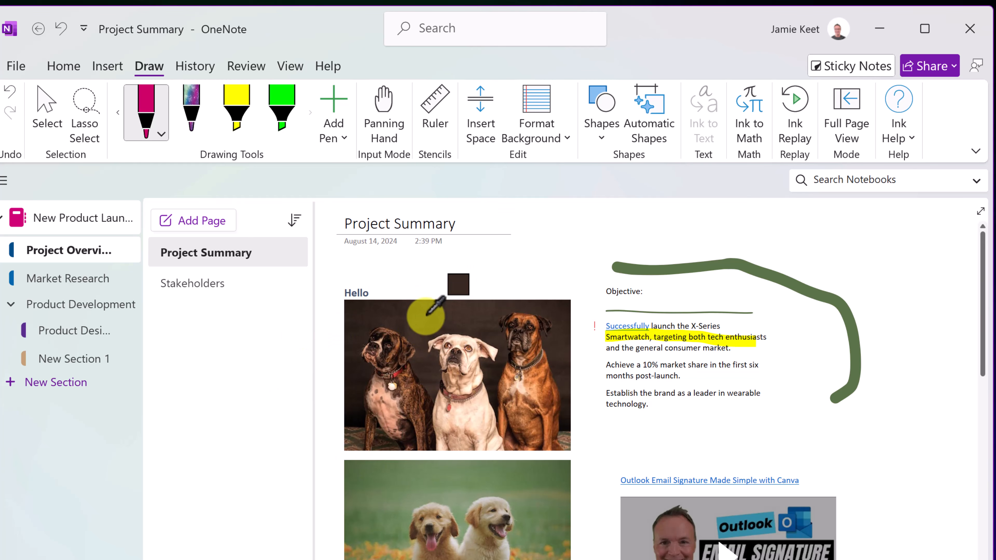
left_click(412, 316)
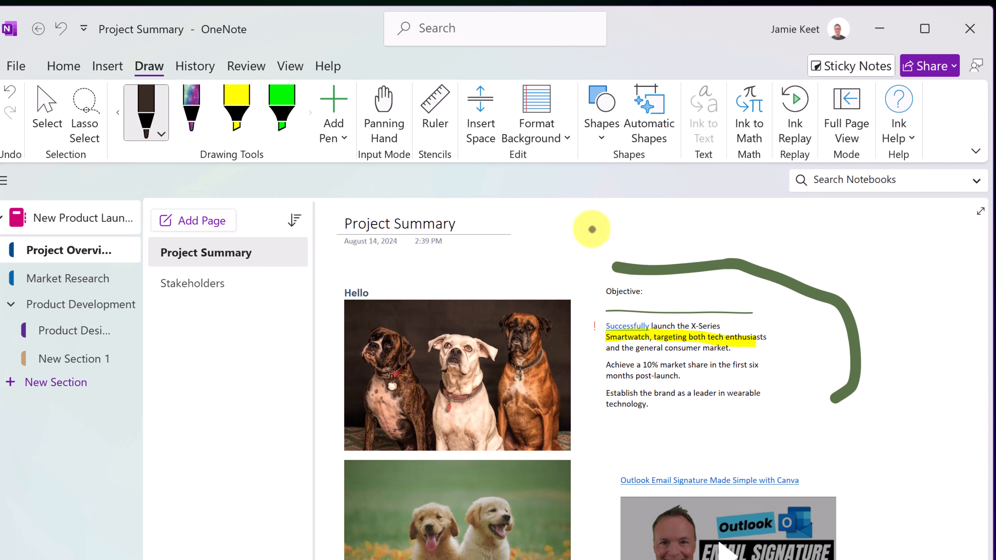
Step: Increase the dark brown pen's thickness and draw a short horizontal line beside "Objective:"
left_click(161, 136)
left_click(211, 225)
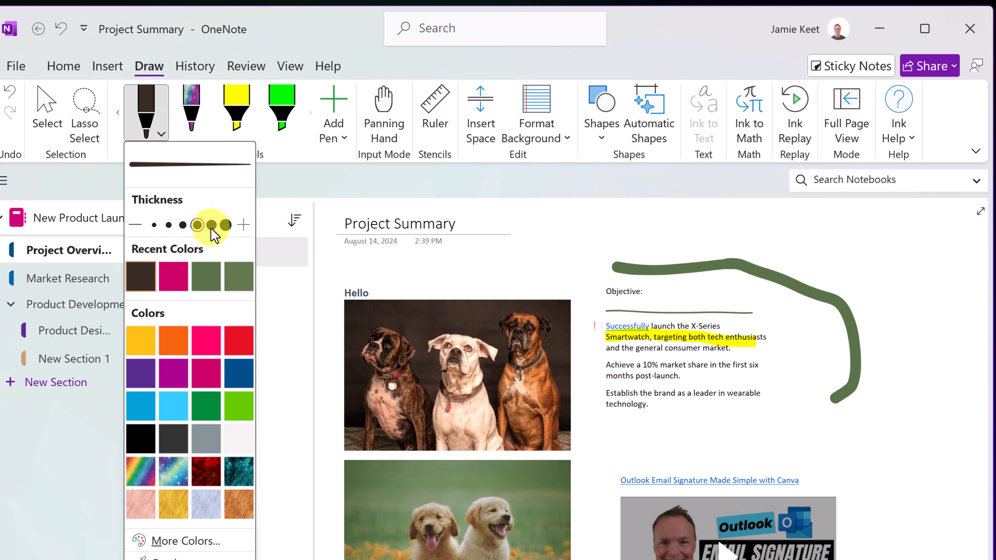
left_click_drag(663, 300, 759, 299)
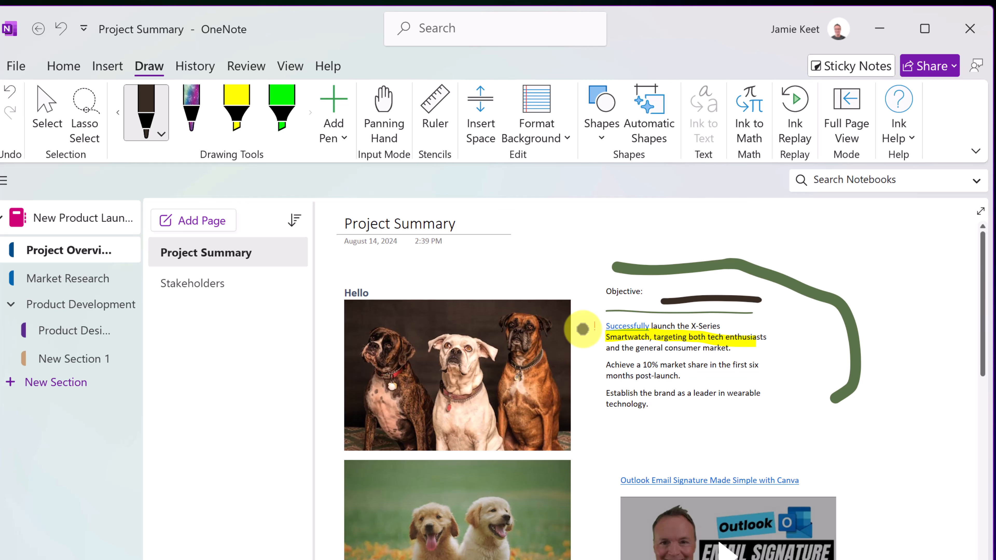
Step: Add a black pen and a light purple highlighter to the drawing tools
left_click(334, 133)
left_click(350, 161)
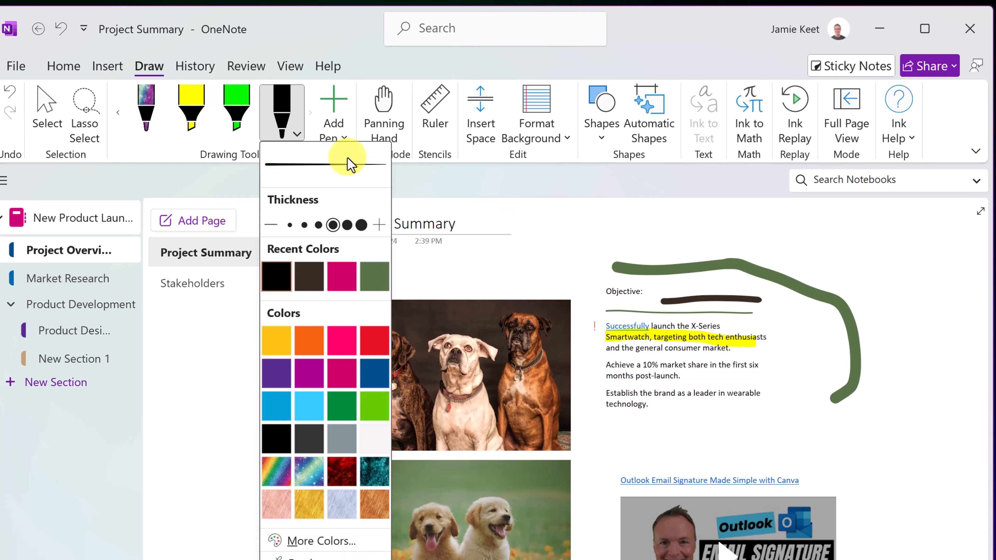
left_click(346, 138)
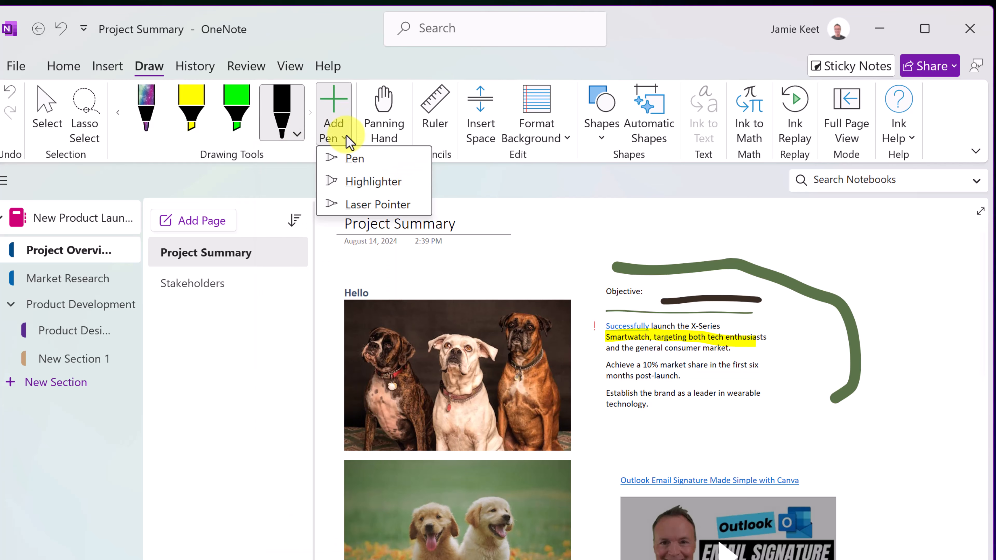
left_click(367, 184)
left_click(371, 410)
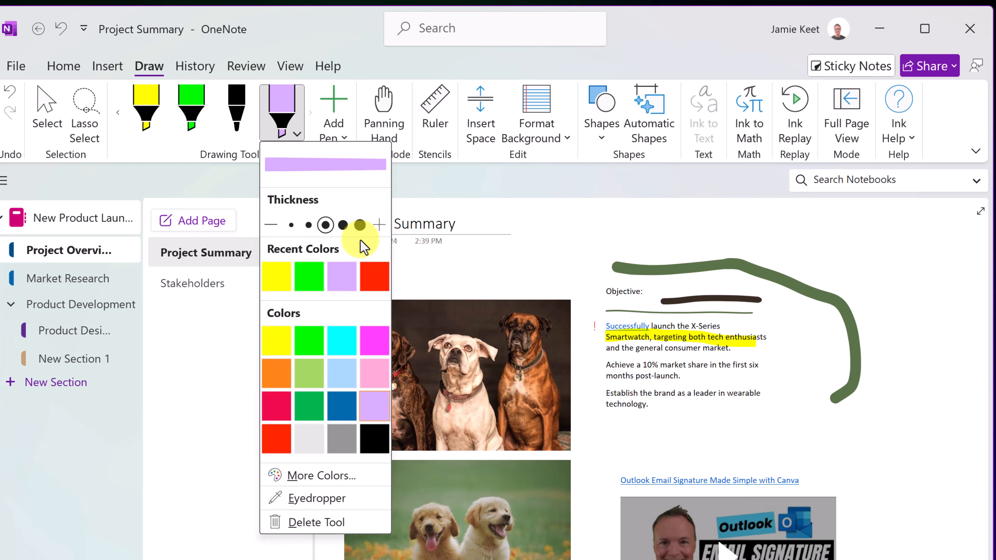
Step: Highlight "Achieve a 10% market share in the first six" in light purple and add a short stroke above the Outlook video link
key("Escape")
left_click_drag(602, 365, 759, 371)
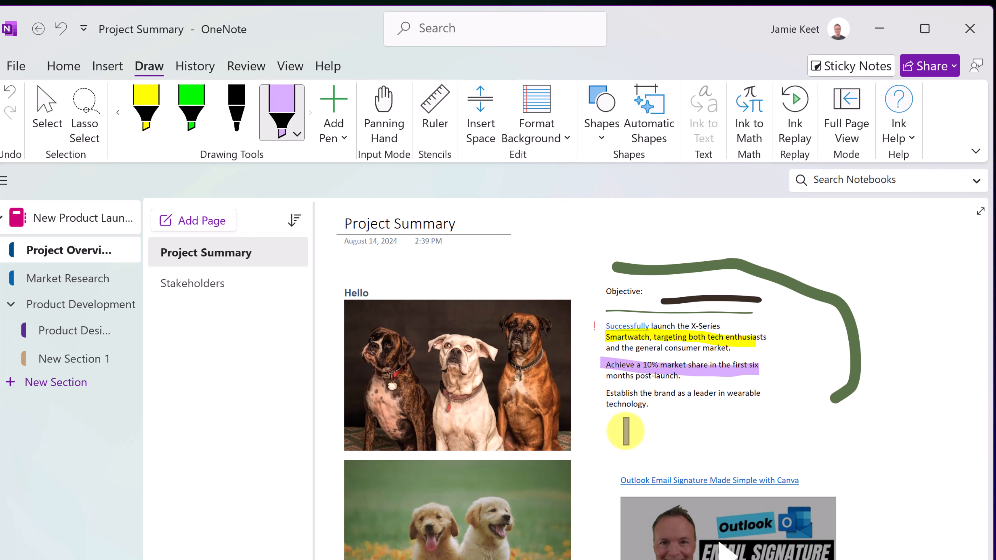
left_click_drag(613, 457, 661, 461)
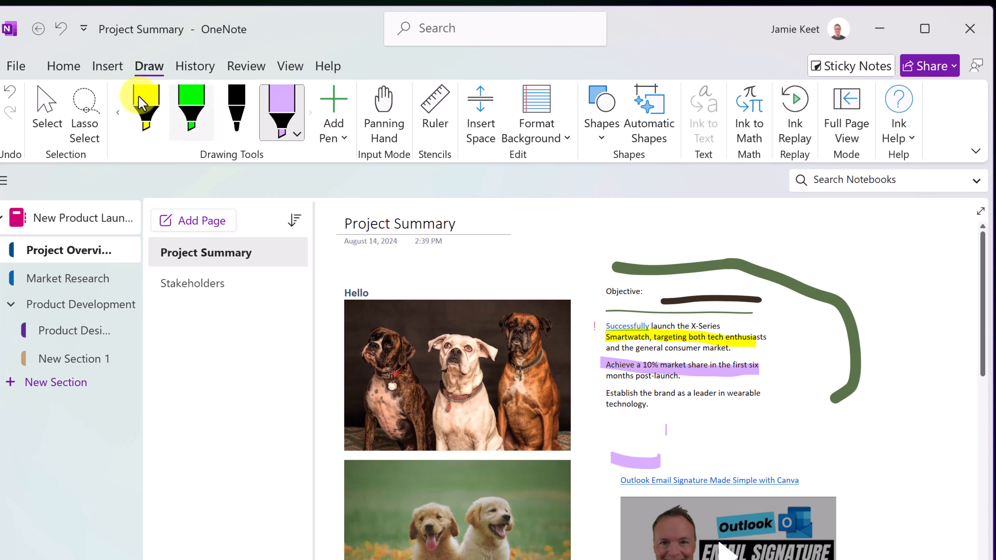
Step: Return to object selection, then move and enlarge the three-dog picture on the page
left_click(47, 112)
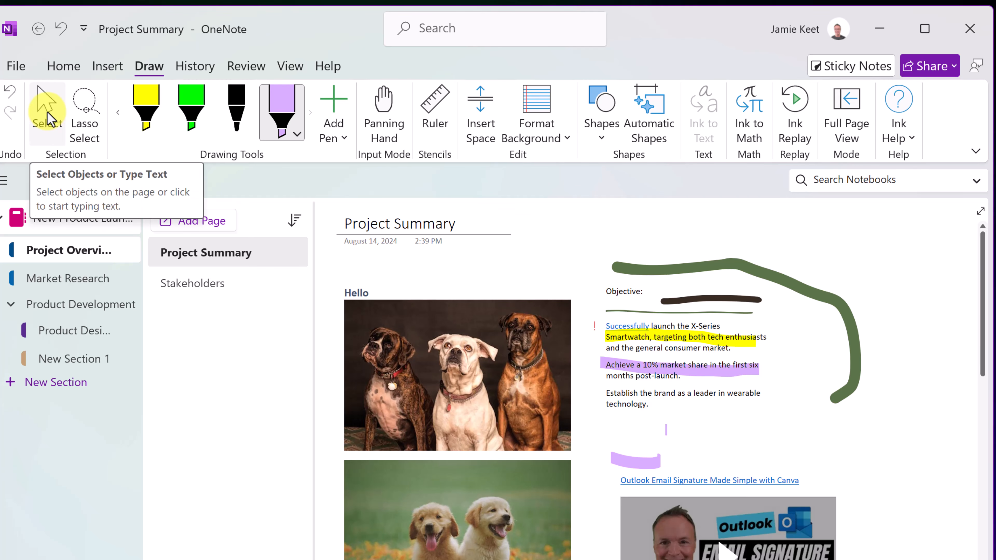
left_click(47, 112)
mouse_move(471, 372)
left_mouse_down()
mouse_move(457, 355)
mouse_move(445, 363)
mouse_move(455, 366)
left_mouse_up()
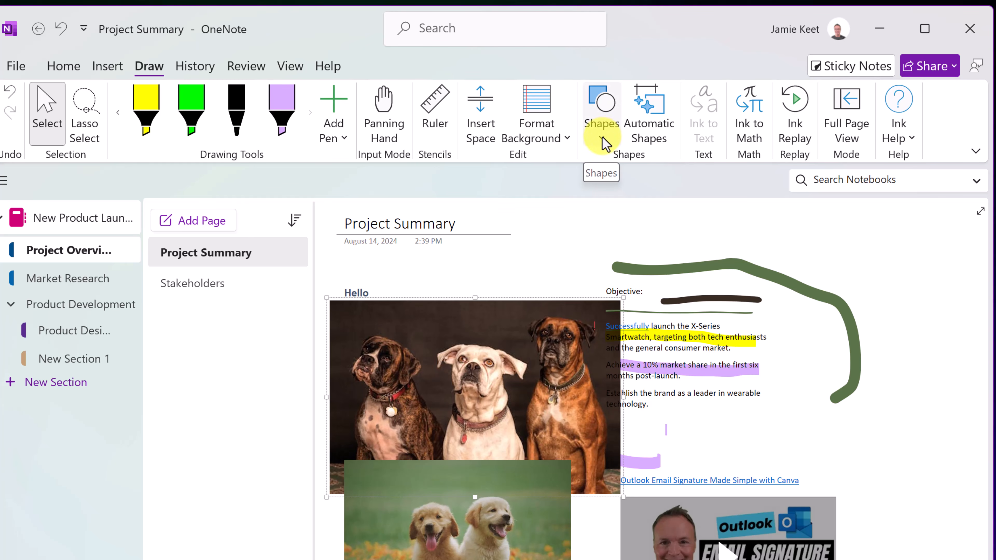
Step: Draw an arrow shape from beside the end of the Objective note down towards the short light purple stroke
left_click(606, 145)
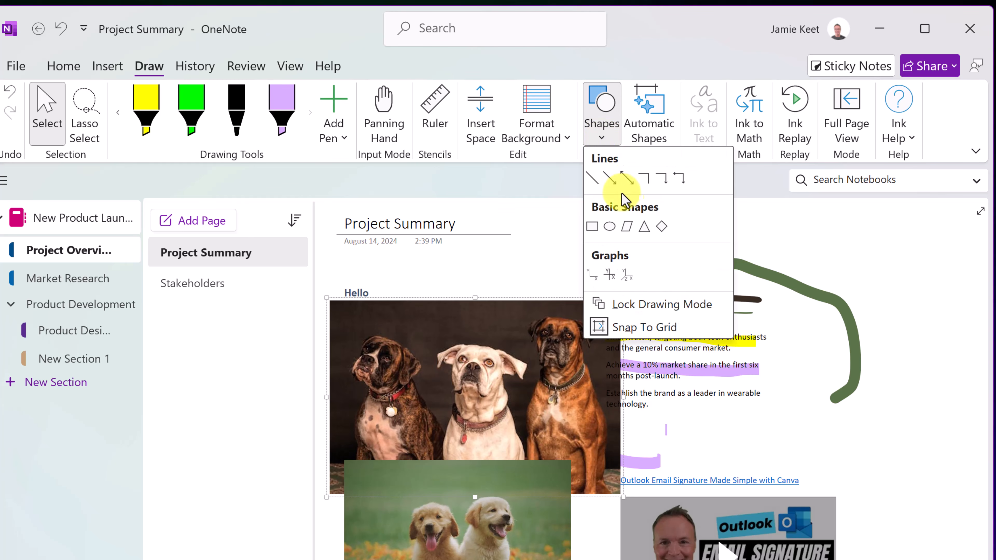
left_click(618, 189)
left_click_drag(771, 402, 659, 447)
left_click(608, 131)
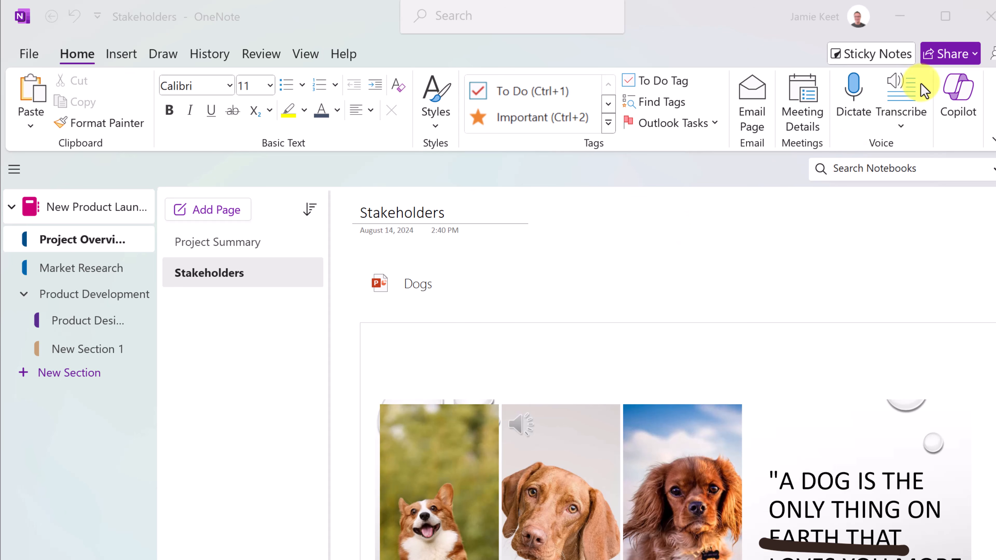
Step: Review the entire notebook's sharing options, including the link's audience and edit or view permissions, and close them without sending
left_click(975, 55)
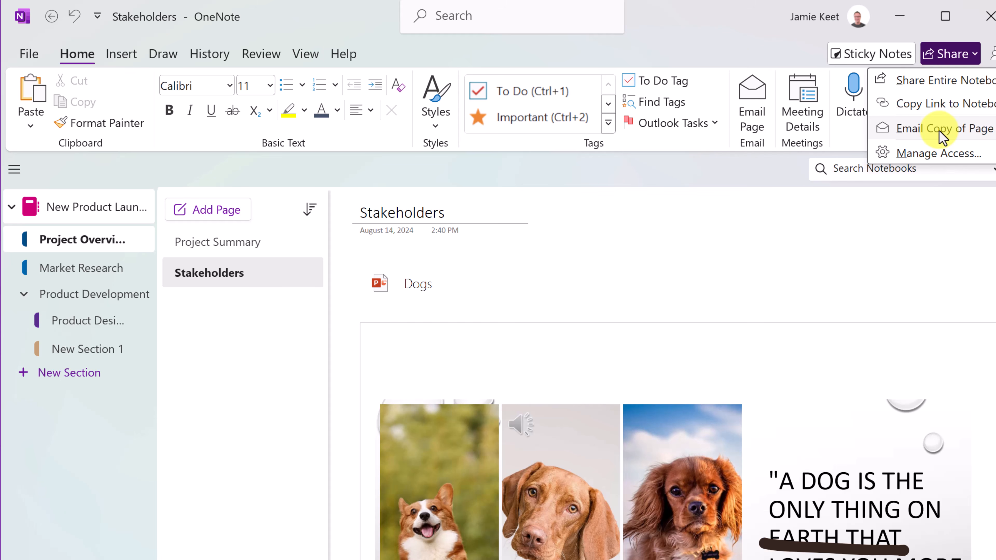
left_click(927, 83)
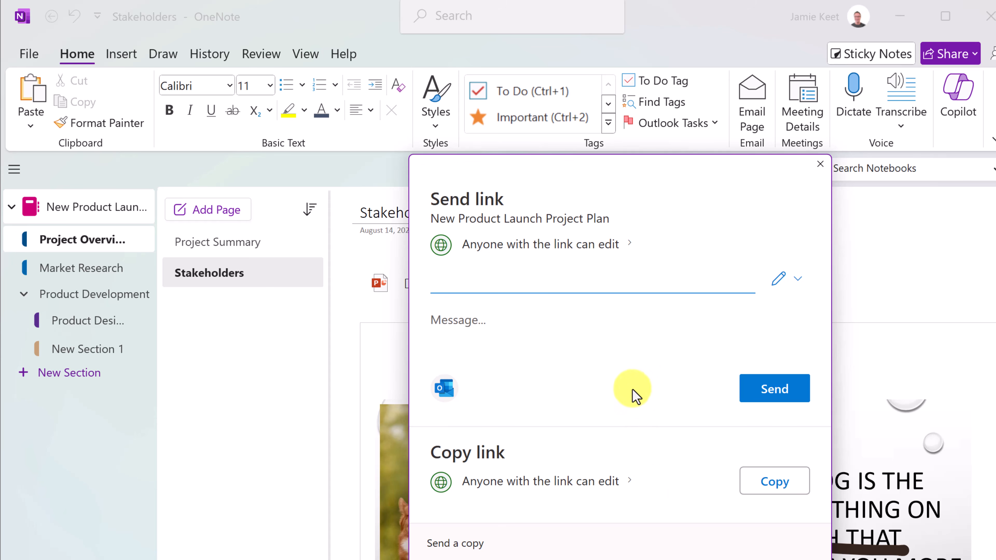
left_click(631, 245)
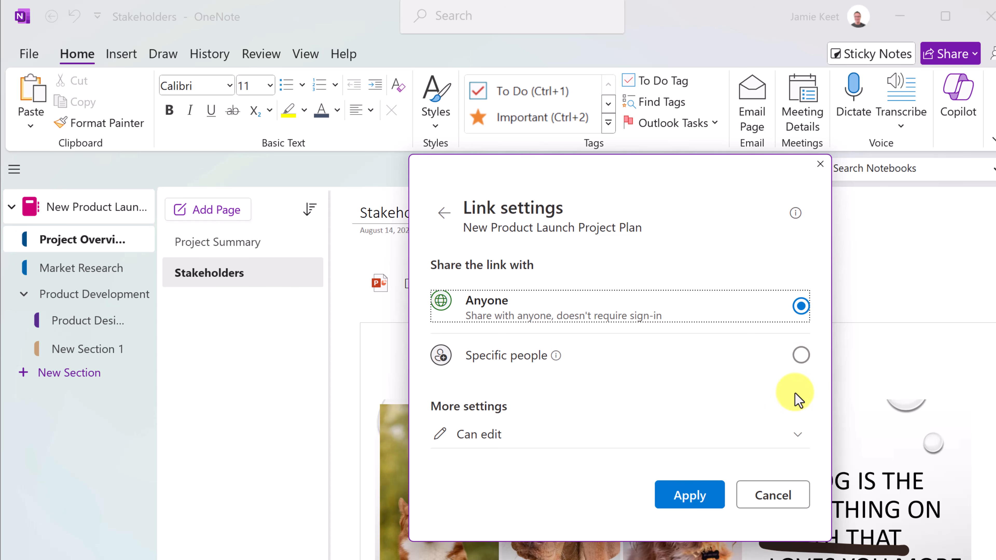
left_click(797, 437)
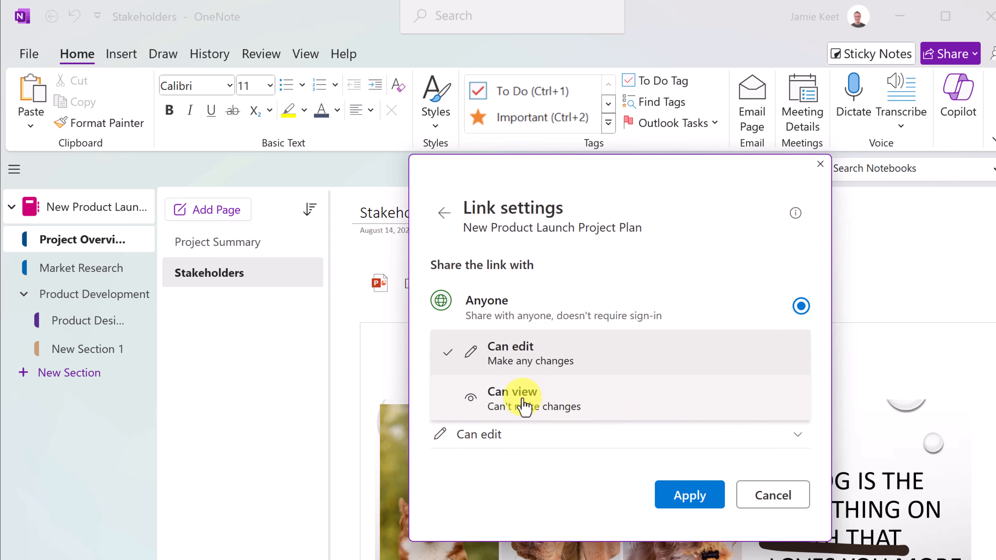
left_click(546, 482)
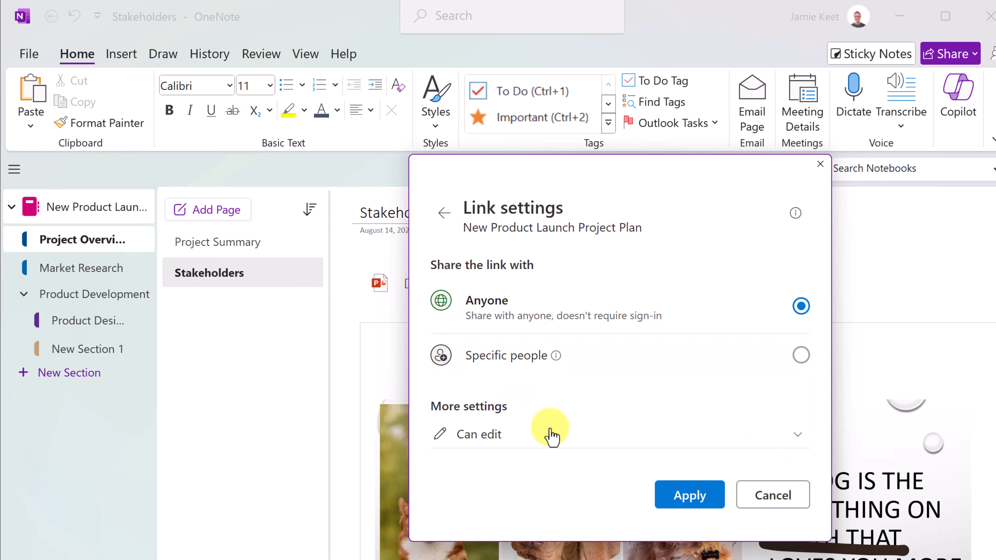
left_click(445, 214)
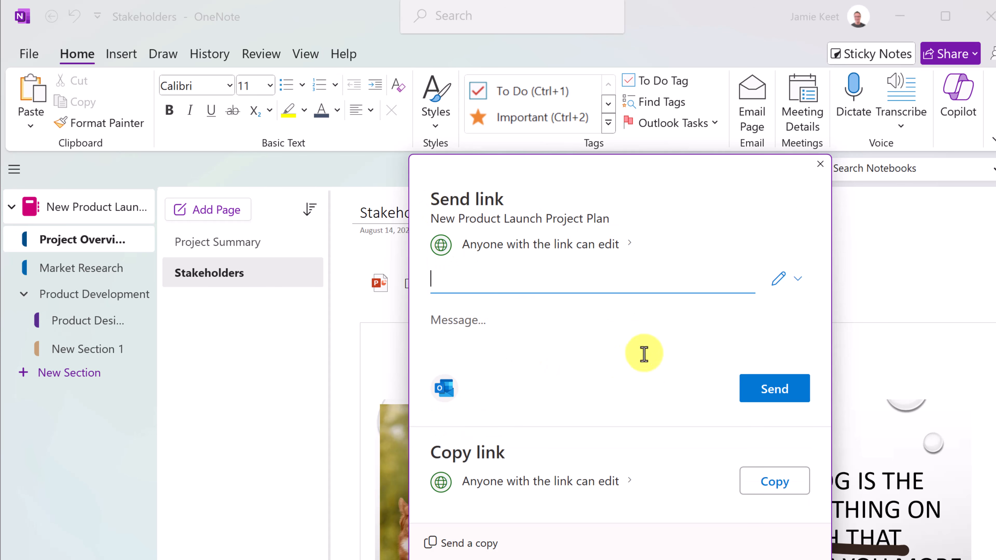
left_click(820, 164)
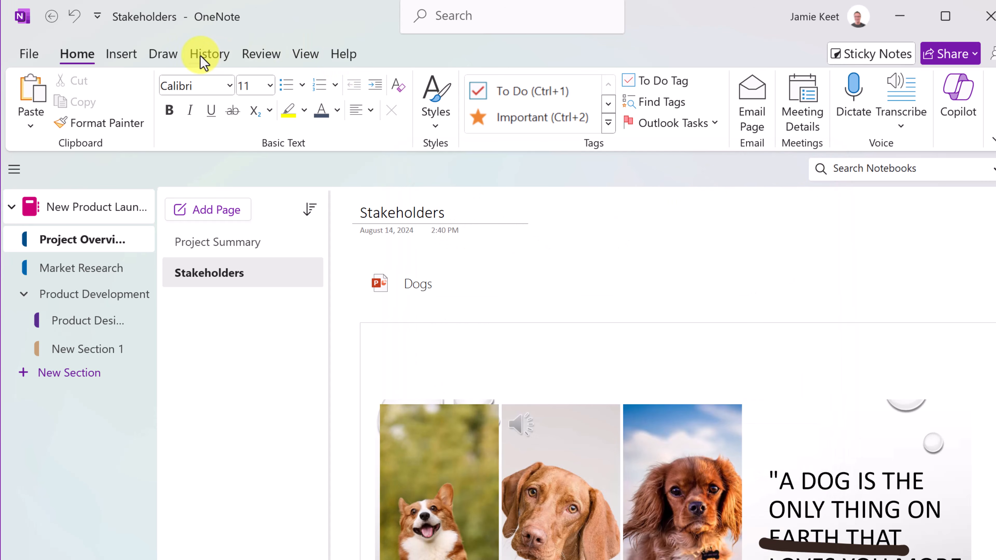
Step: Show the time ranges available for finding recent edits in the notebook
left_click(209, 55)
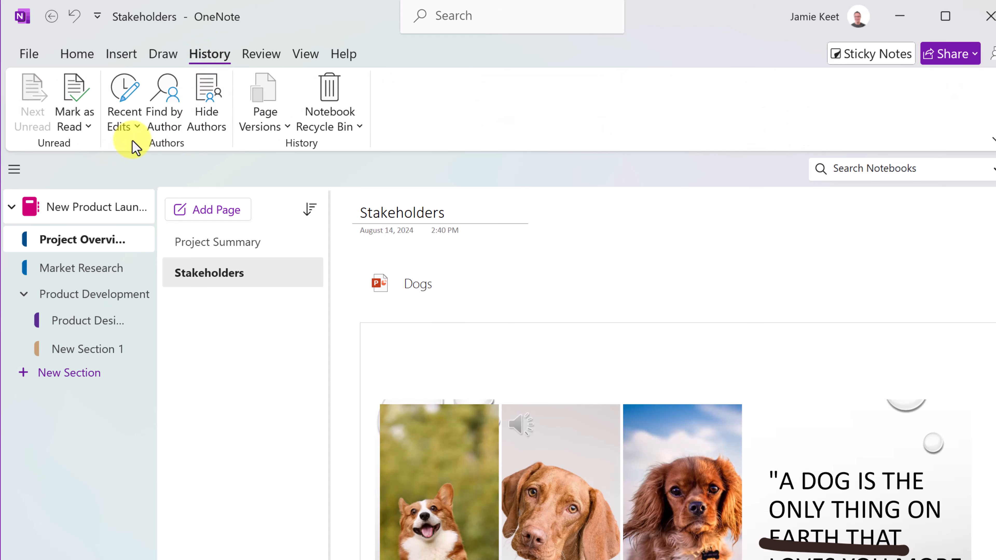
left_click(134, 130)
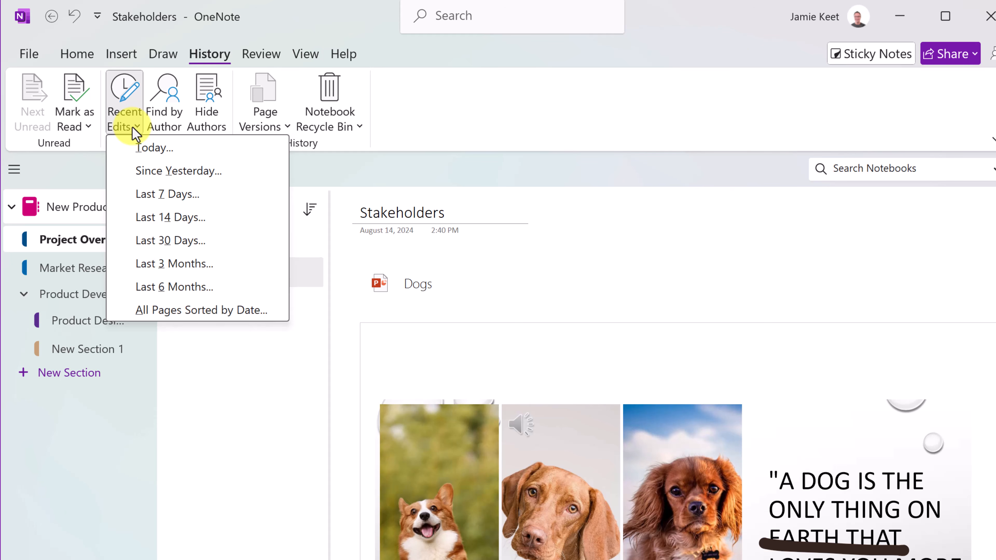